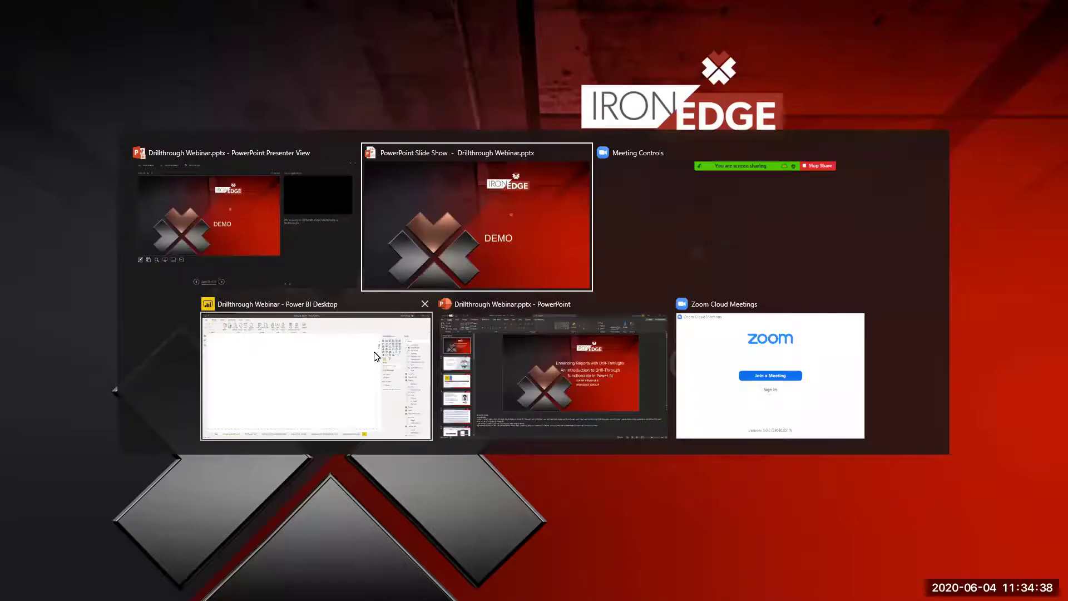
Switch to the Drillthrough Webinar report in Power BI Desktop, keep its window maximized and view the Drill Through Start page.
{"action": "left_click", "coordinate": [369, 358]}
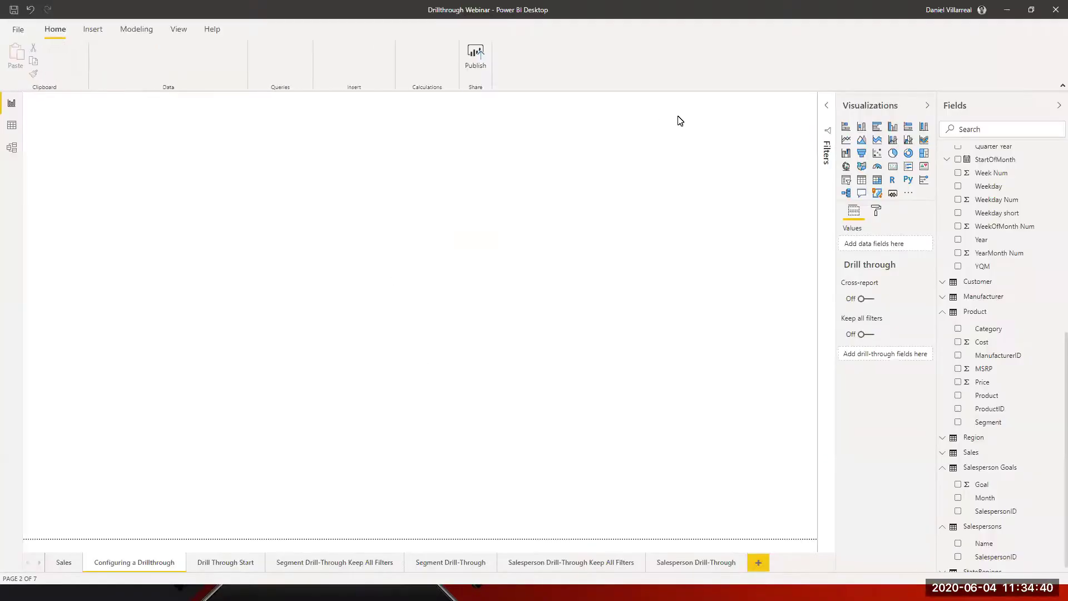
{"action": "double_click", "coordinate": [679, 10]}
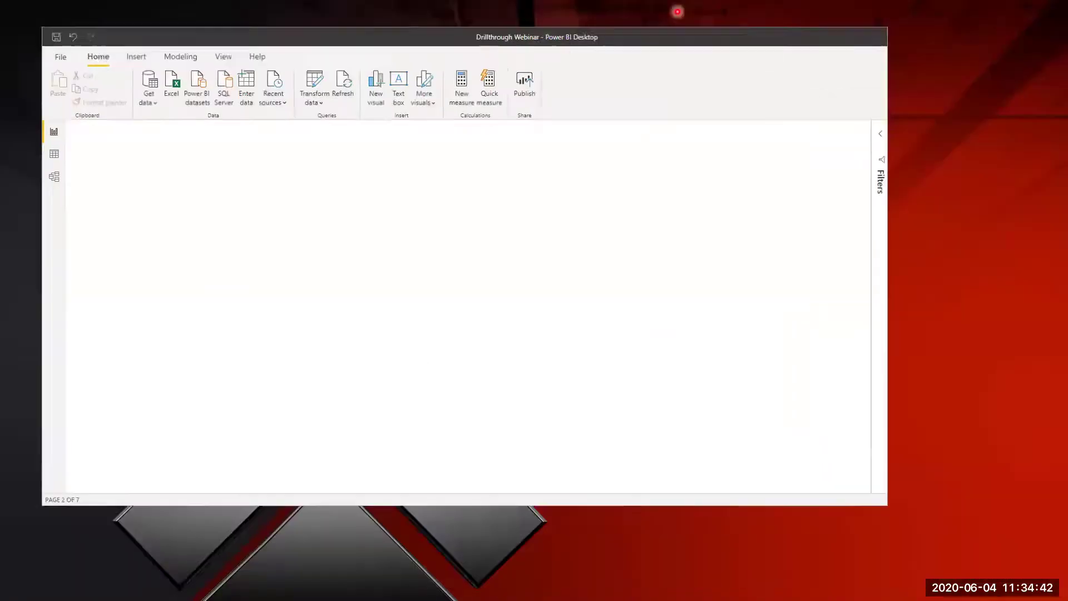
{"action": "double_click", "coordinate": [606, 34]}
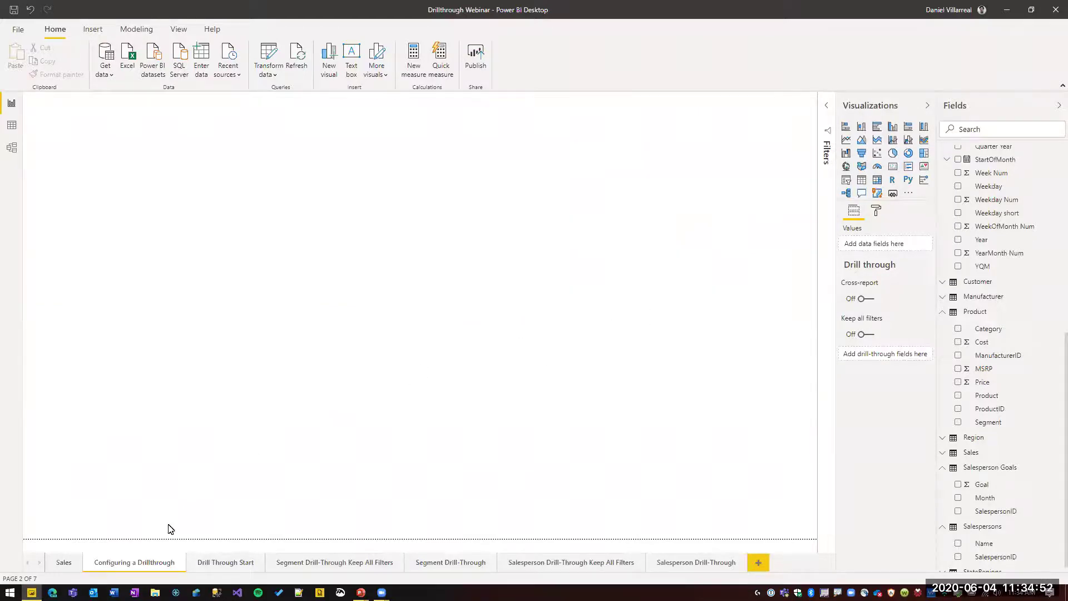
{"action": "left_click", "coordinate": [215, 562]}
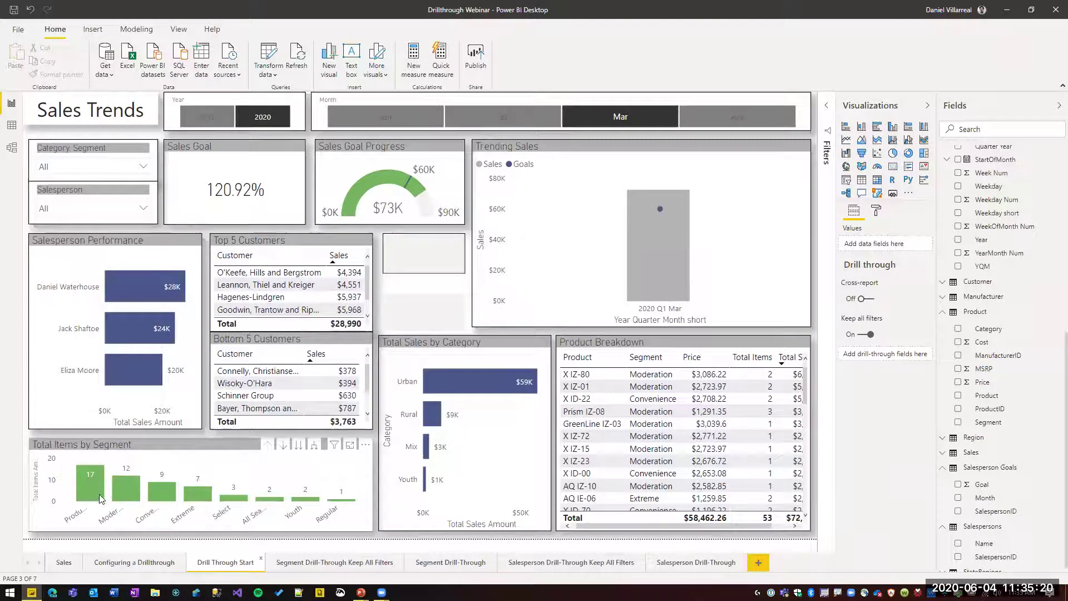
Add the Product table's Segment field as the drill-through field of the Configuring a Drillthrough page.
{"action": "left_click", "coordinate": [124, 563]}
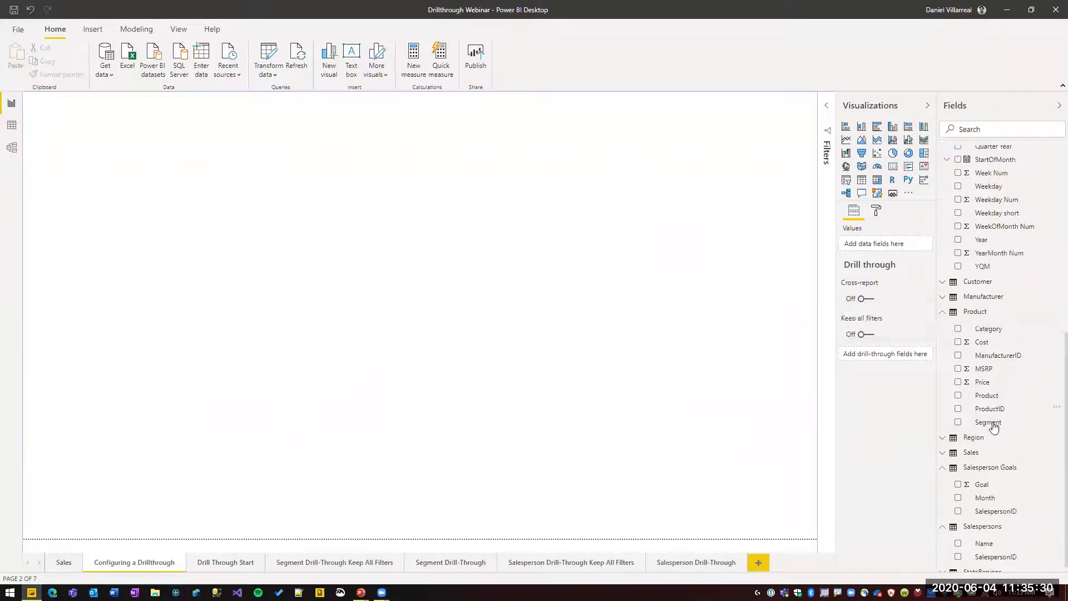
{"action": "left_click_drag", "start_coordinate": [995, 427], "coordinate": [883, 360]}
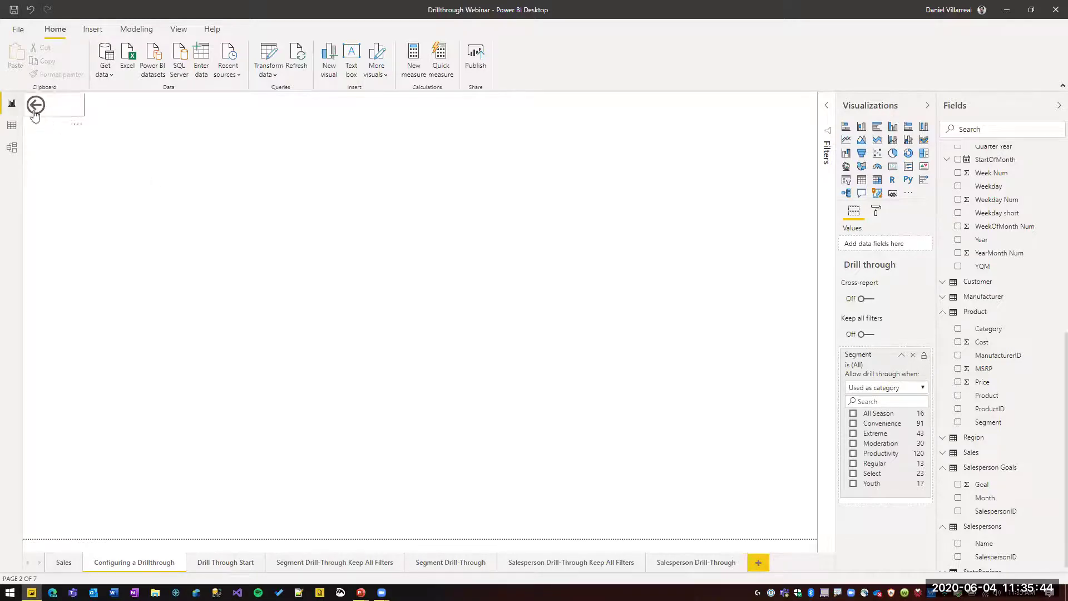
Narrow the back button and move it to the lower-left corner of the report page.
{"action": "left_click", "coordinate": [64, 107]}
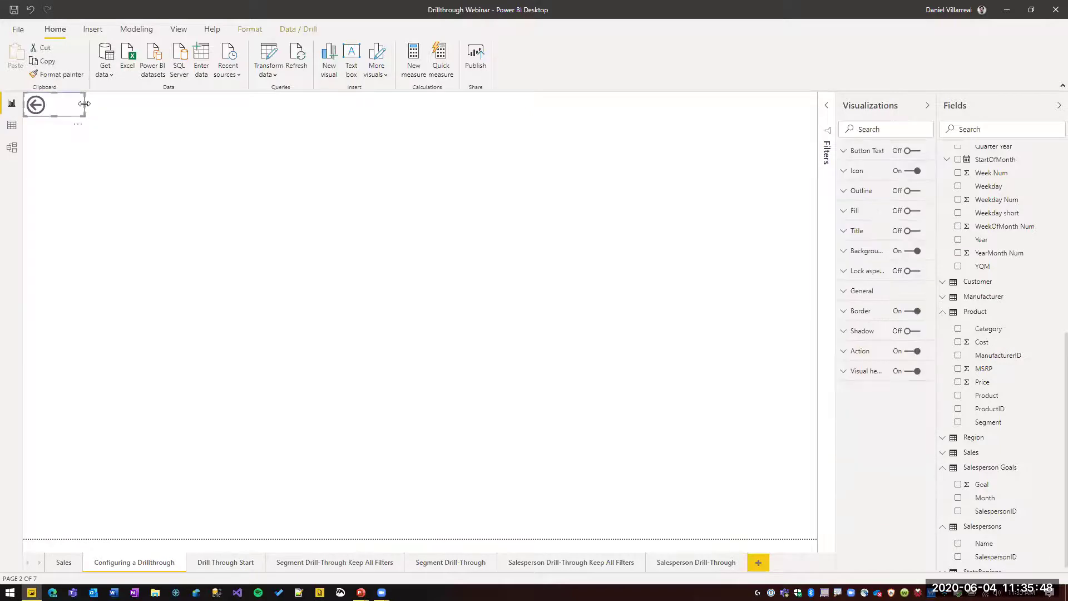
{"action": "left_click_drag", "start_coordinate": [84, 104], "coordinate": [64, 104]}
{"action": "left_click", "coordinate": [55, 119]}
{"action": "left_click_drag", "start_coordinate": [44, 106], "coordinate": [18, 82]}
{"action": "left_click", "coordinate": [178, 170]}
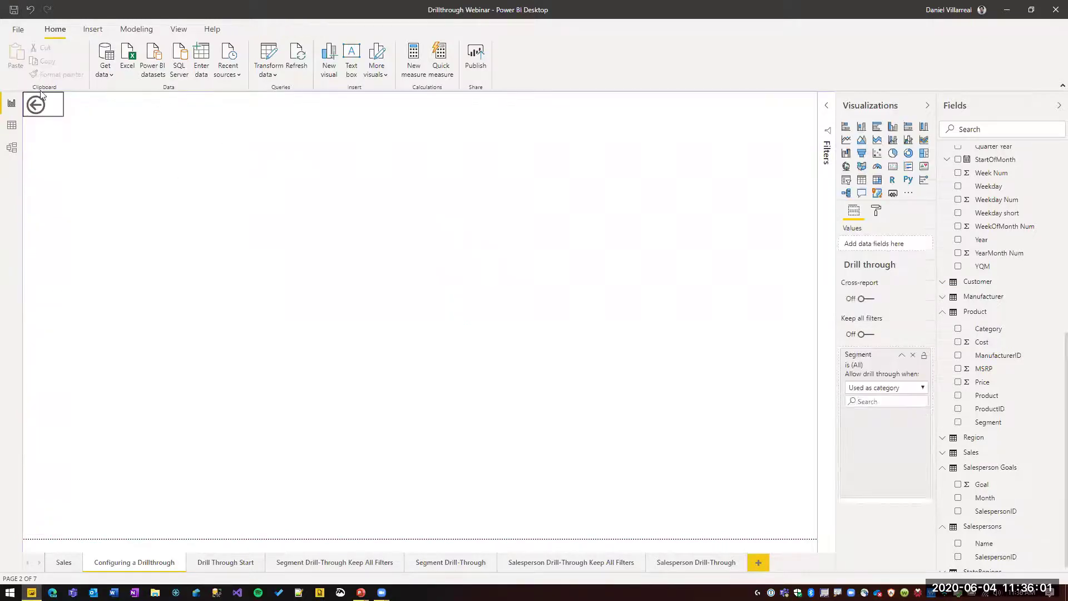
{"action": "left_click", "coordinate": [62, 109]}
{"action": "left_click_drag", "start_coordinate": [63, 105], "coordinate": [37, 533]}
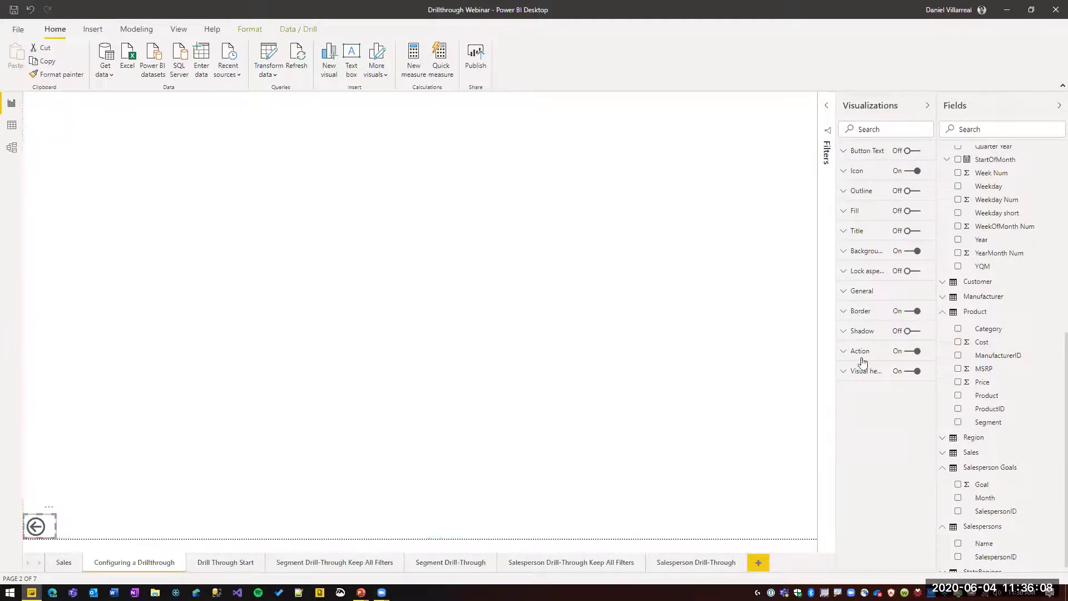
{"action": "left_click", "coordinate": [768, 267]}
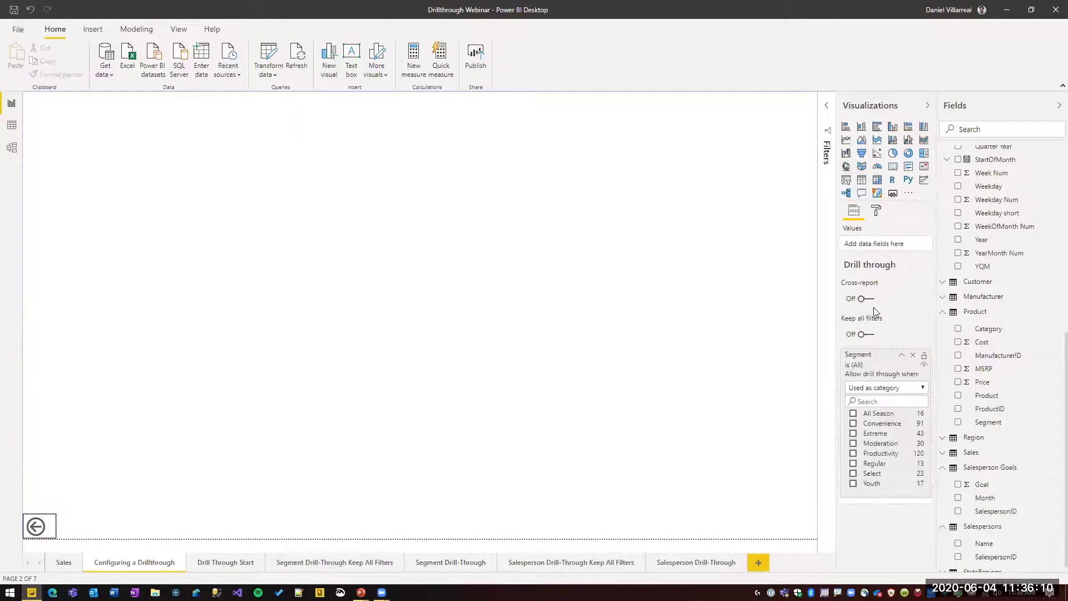
Turn on Keep all filters for the page's drill-through and collapse the Segment filter card.
{"action": "left_click", "coordinate": [864, 334]}
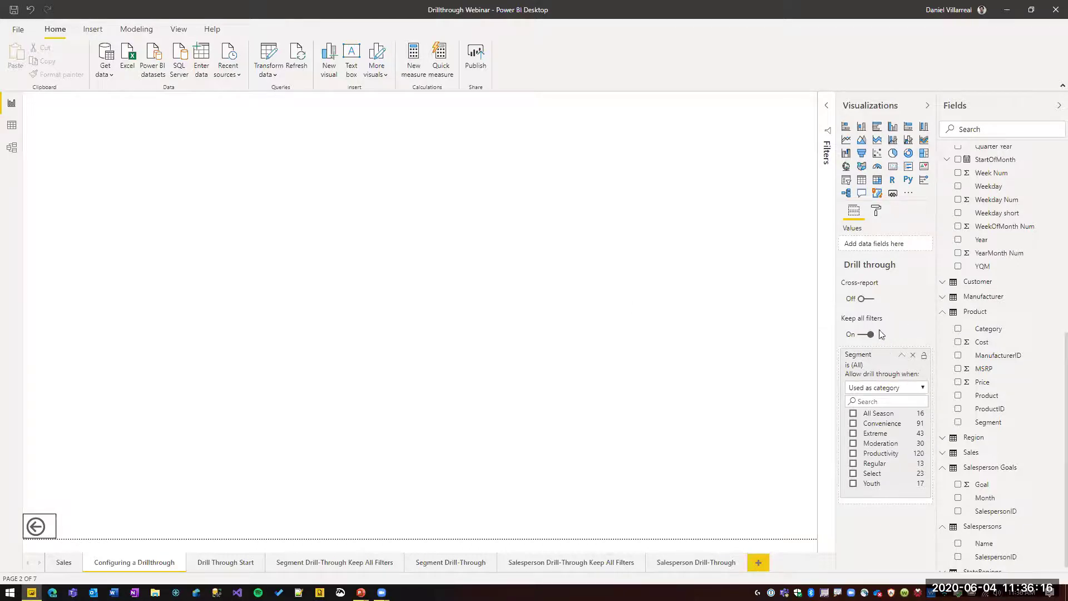
{"action": "left_click", "coordinate": [903, 355]}
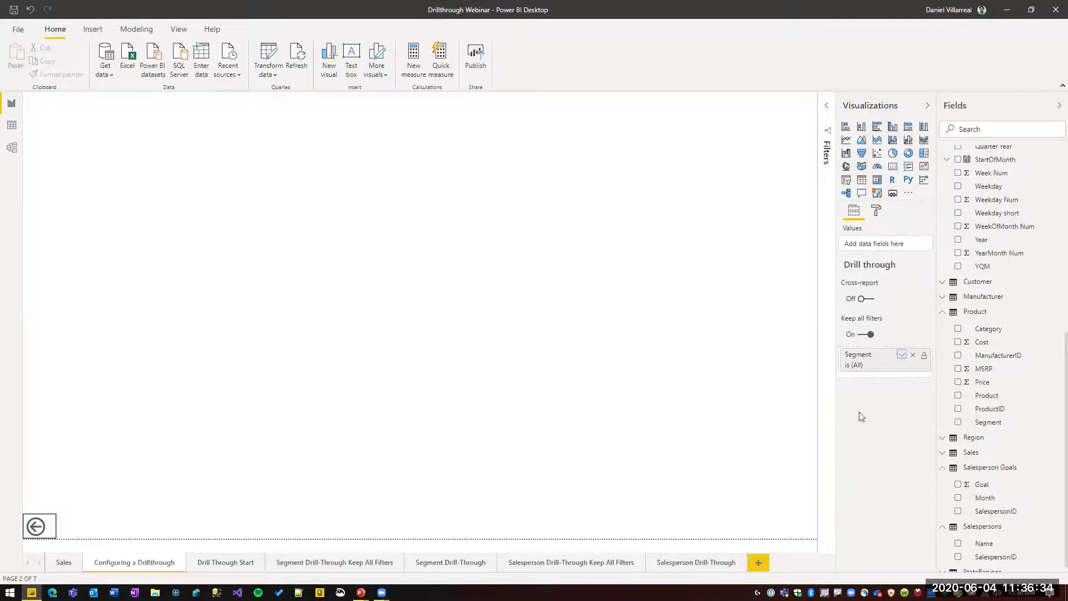
Check the drill-through targets offered for the Productivity column of Total Items by Segment on the Drill Through Start page.
{"action": "left_click", "coordinate": [224, 563]}
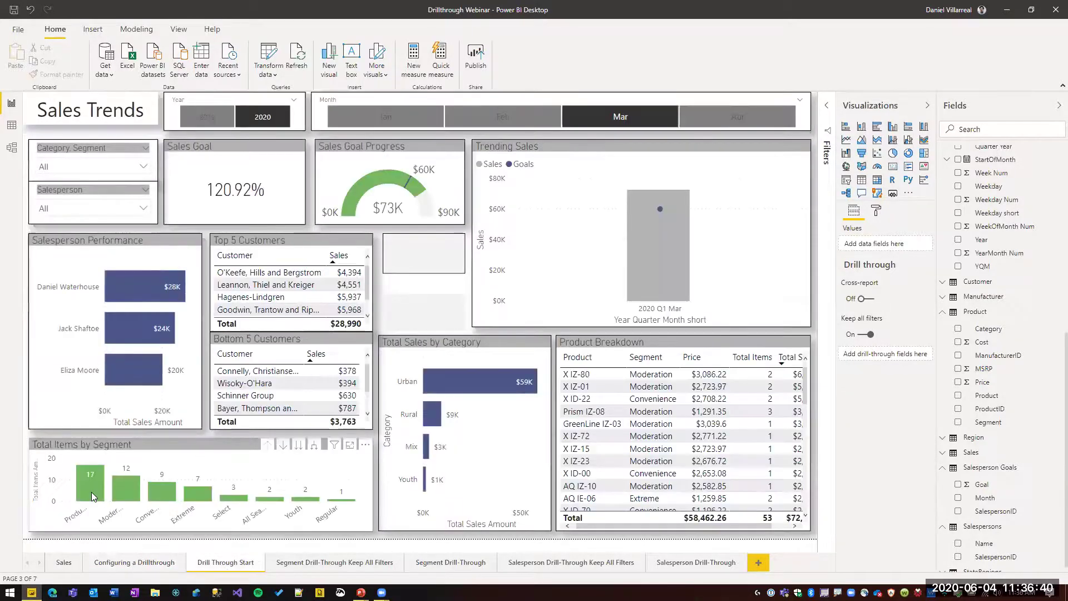
{"action": "right_click", "coordinate": [91, 492]}
{"action": "mouse_move", "coordinate": [145, 445]}
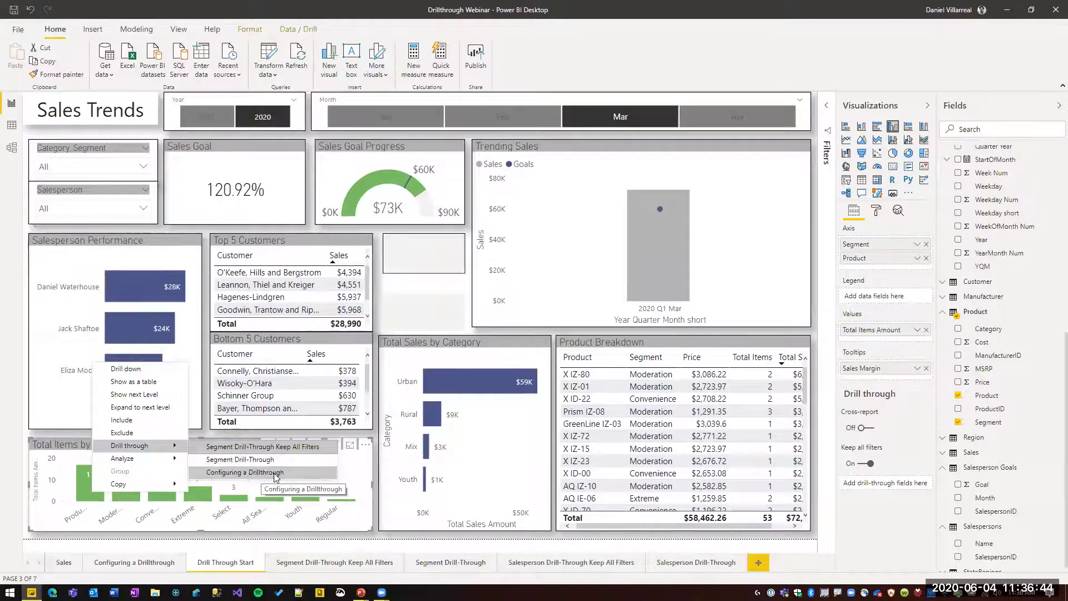
{"action": "left_click", "coordinate": [374, 432]}
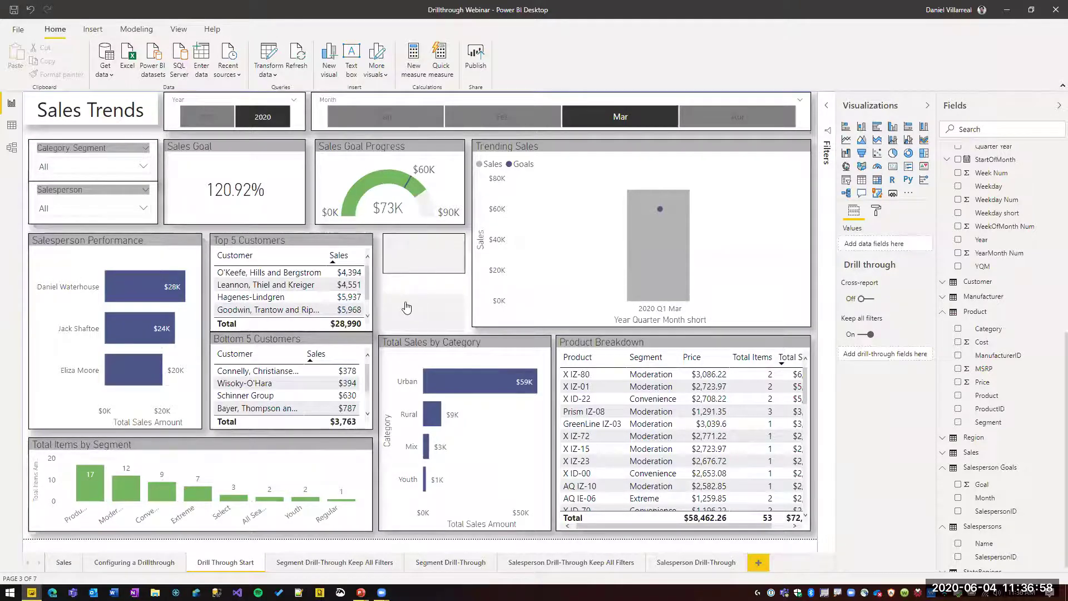
Compare the Segment Drill-Through Keep All Filters page with the Segment Drill-Through page, including the latter's full price-by-date chart.
{"action": "left_click", "coordinate": [310, 562]}
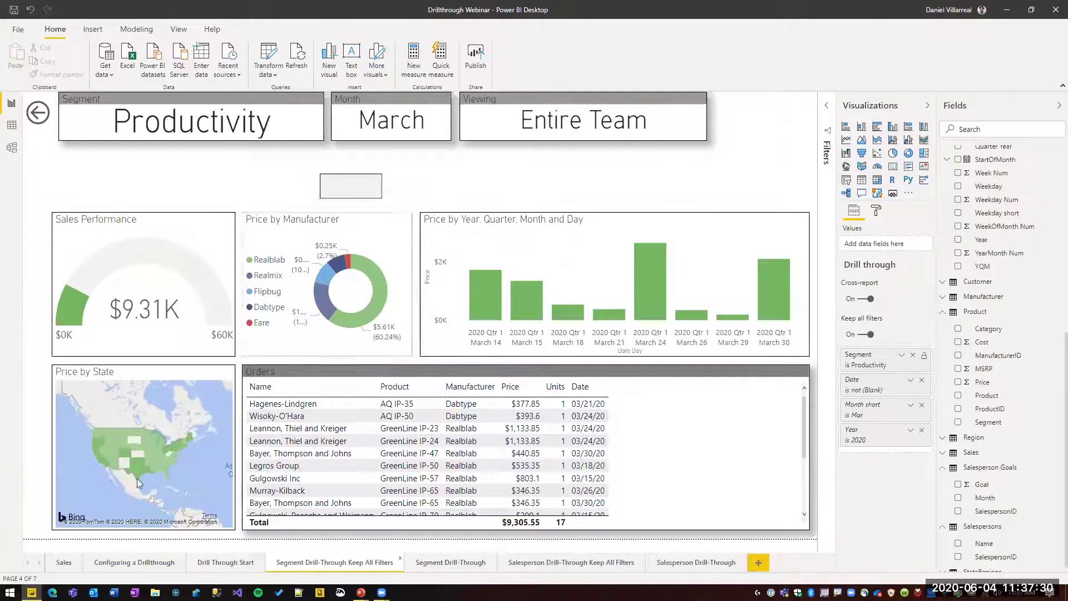
{"action": "left_click", "coordinate": [452, 562]}
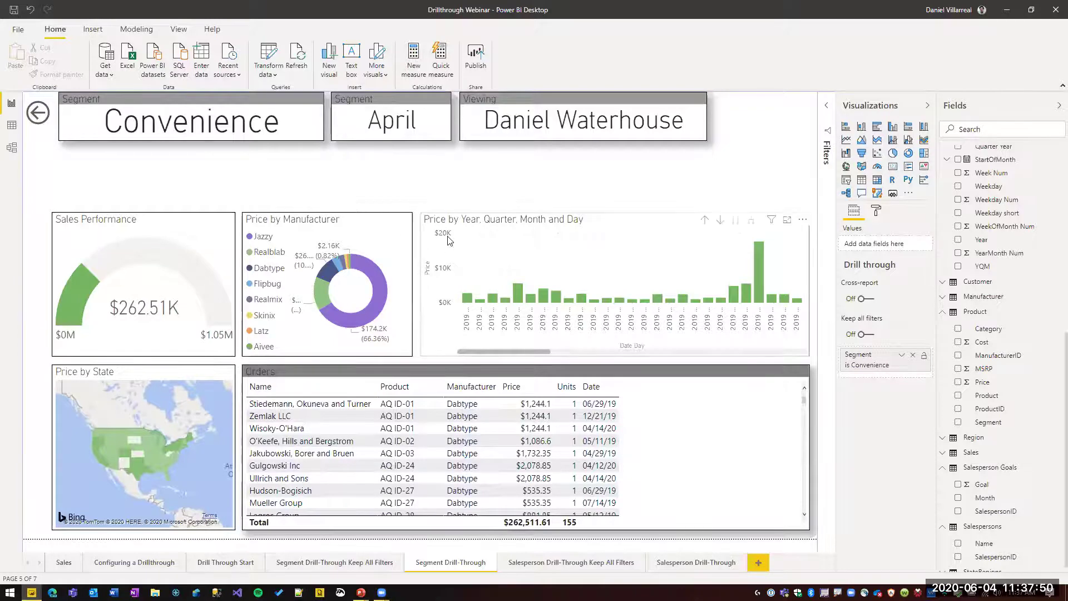
{"action": "left_click_drag", "start_coordinate": [506, 350], "coordinate": [786, 358]}
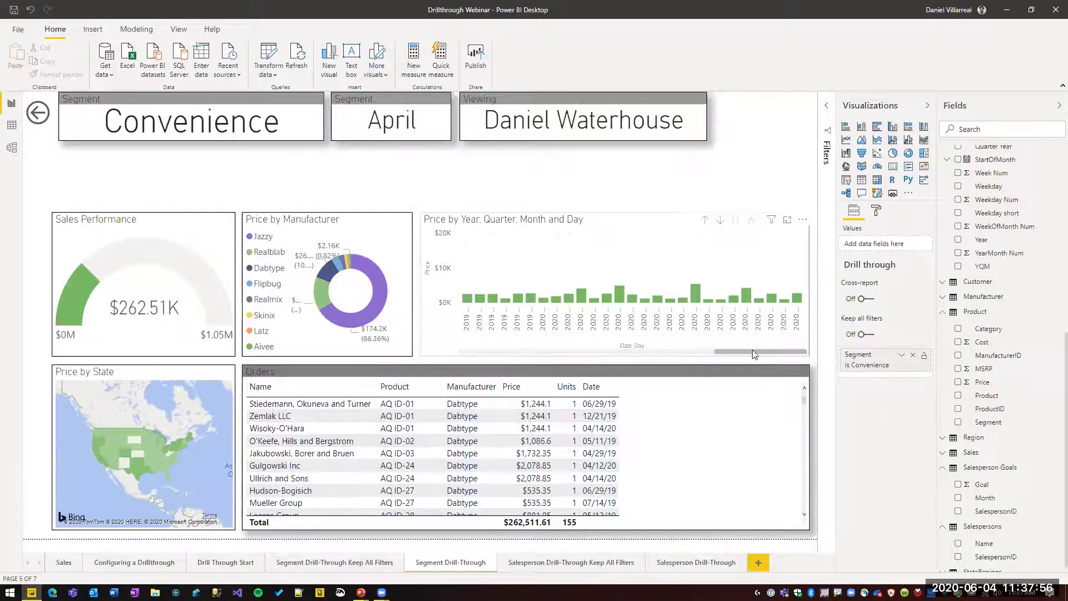
{"action": "left_click_drag", "start_coordinate": [740, 351], "coordinate": [651, 356]}
{"action": "left_click_drag", "start_coordinate": [583, 352], "coordinate": [422, 345]}
Extend the price-by-date chart on the Segment Drill-Through page upward and remove Quarter from its date axis.
{"action": "left_click", "coordinate": [616, 215]}
{"action": "left_click_drag", "start_coordinate": [616, 209], "coordinate": [615, 168]}
{"action": "left_click", "coordinate": [926, 266]}
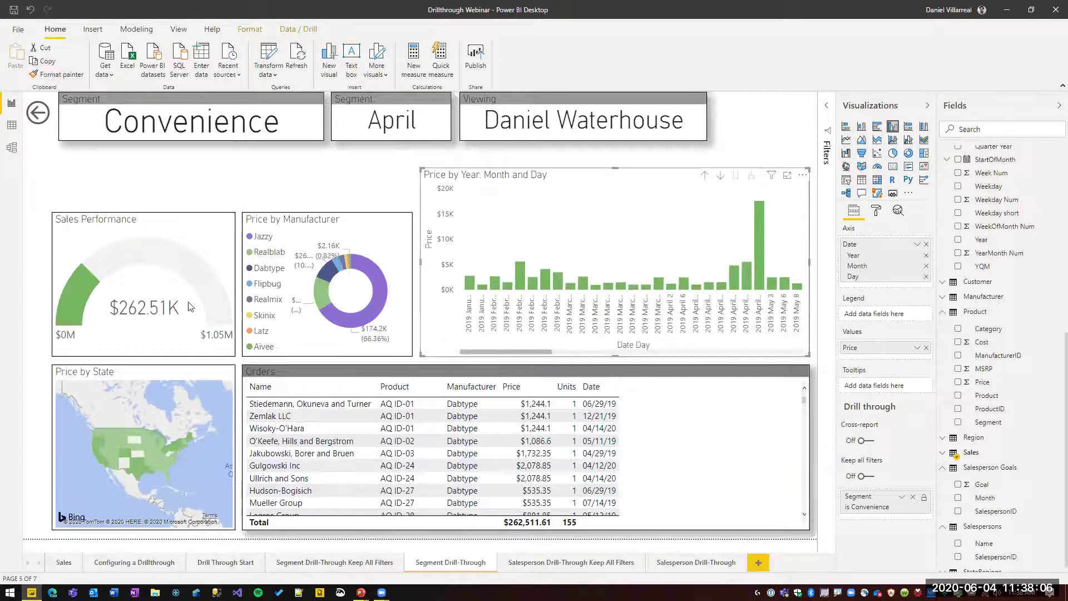
{"action": "left_click", "coordinate": [197, 194]}
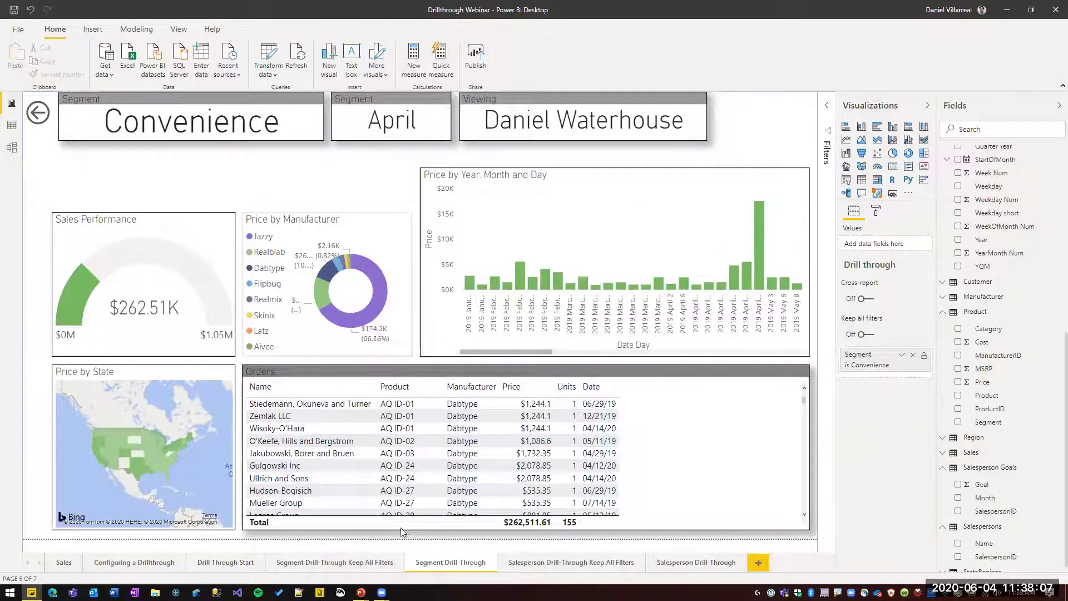
Review the drill-through settings of the two salesperson drill-through pages and of the Configuring a Drillthrough page.
{"action": "left_click", "coordinate": [544, 568]}
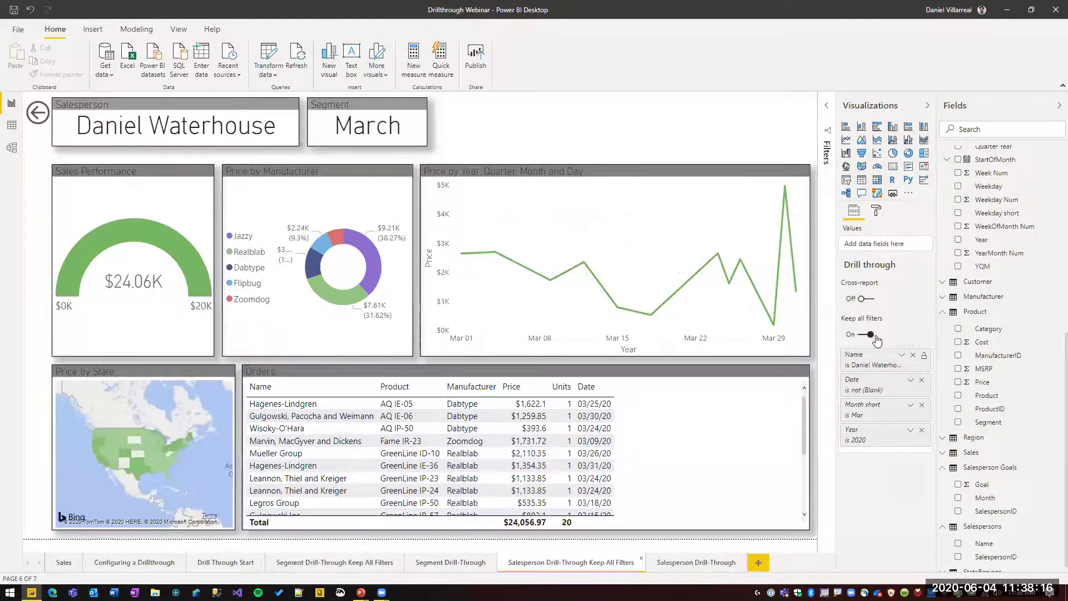
{"action": "left_click", "coordinate": [675, 566]}
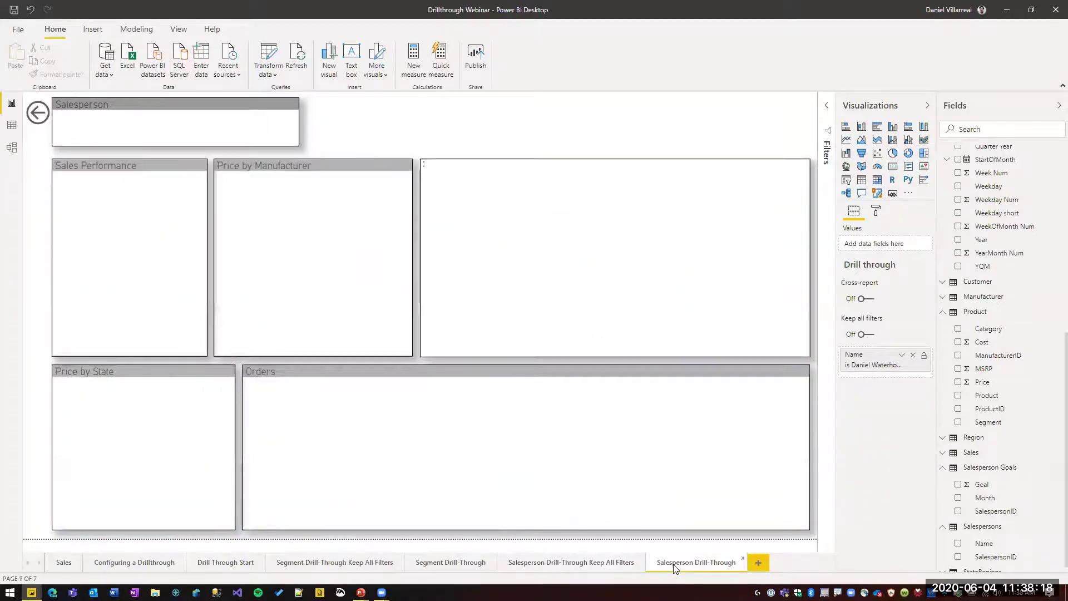
{"action": "left_click", "coordinate": [107, 564]}
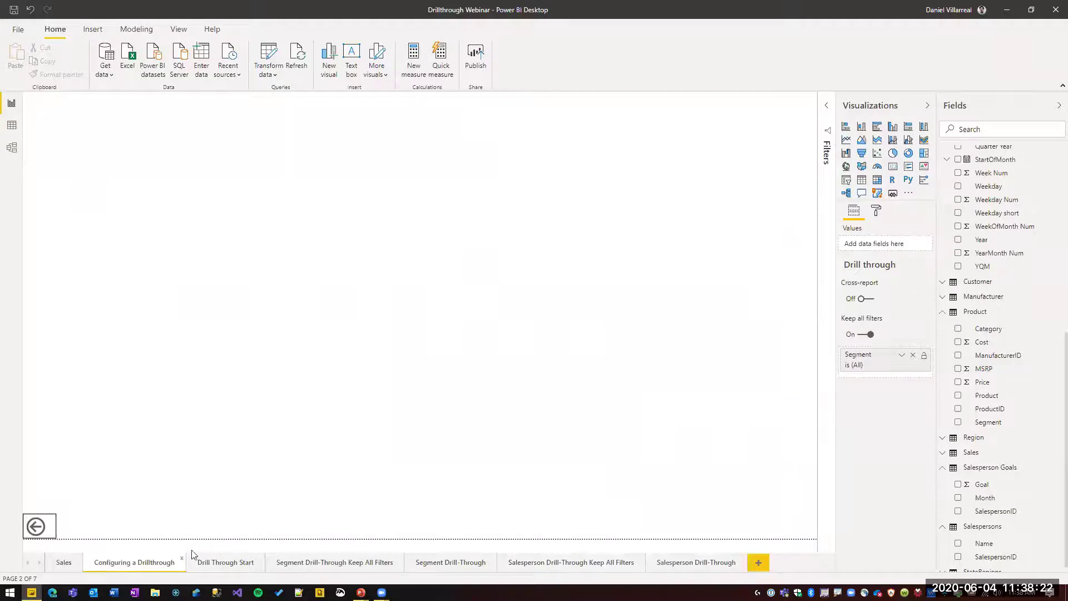
Check the drill-through targets offered for the Moderation column of Total Items by Segment on the Drill Through Start page.
{"action": "left_click", "coordinate": [228, 566]}
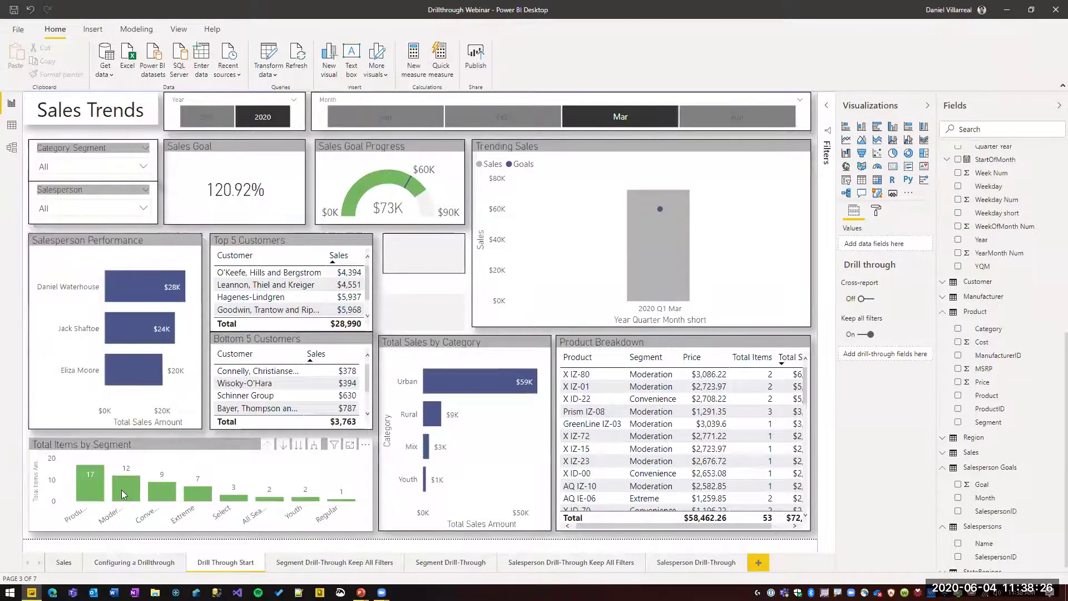
{"action": "right_click", "coordinate": [126, 488]}
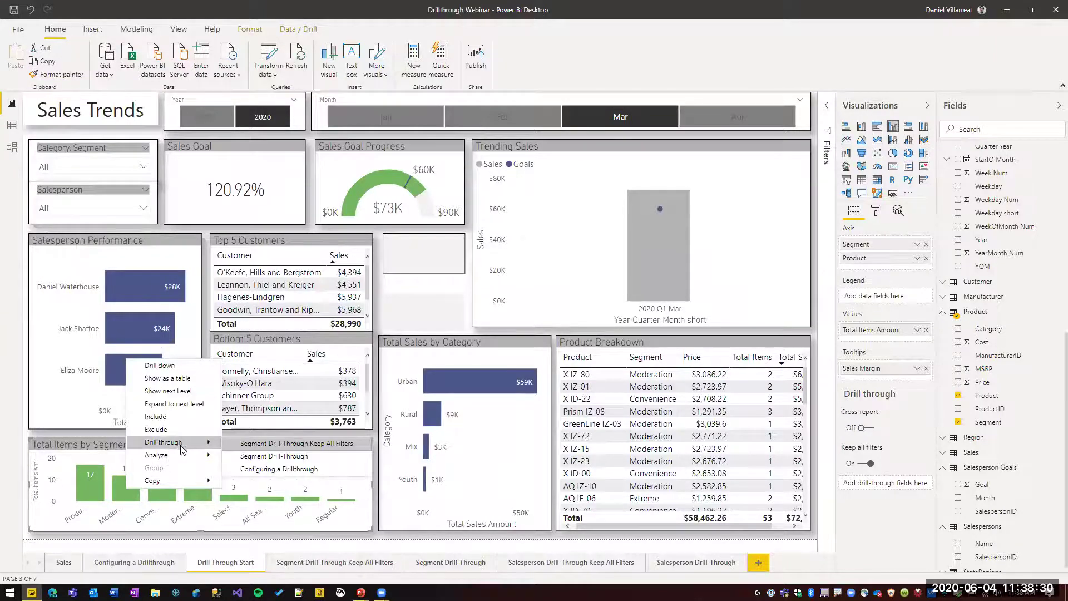
{"action": "mouse_move", "coordinate": [173, 445]}
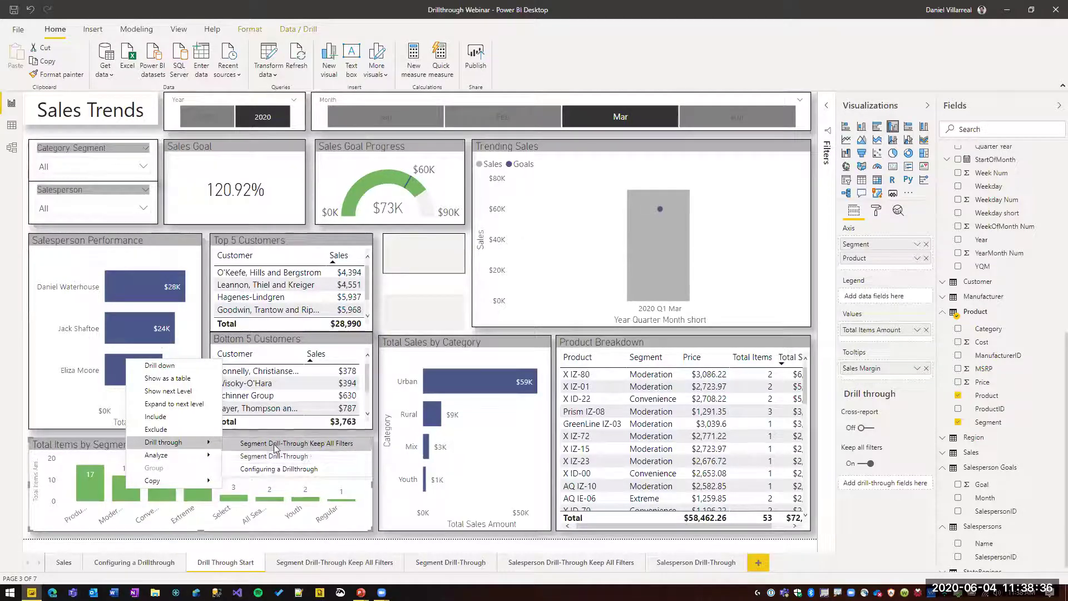
{"action": "left_click", "coordinate": [374, 505]}
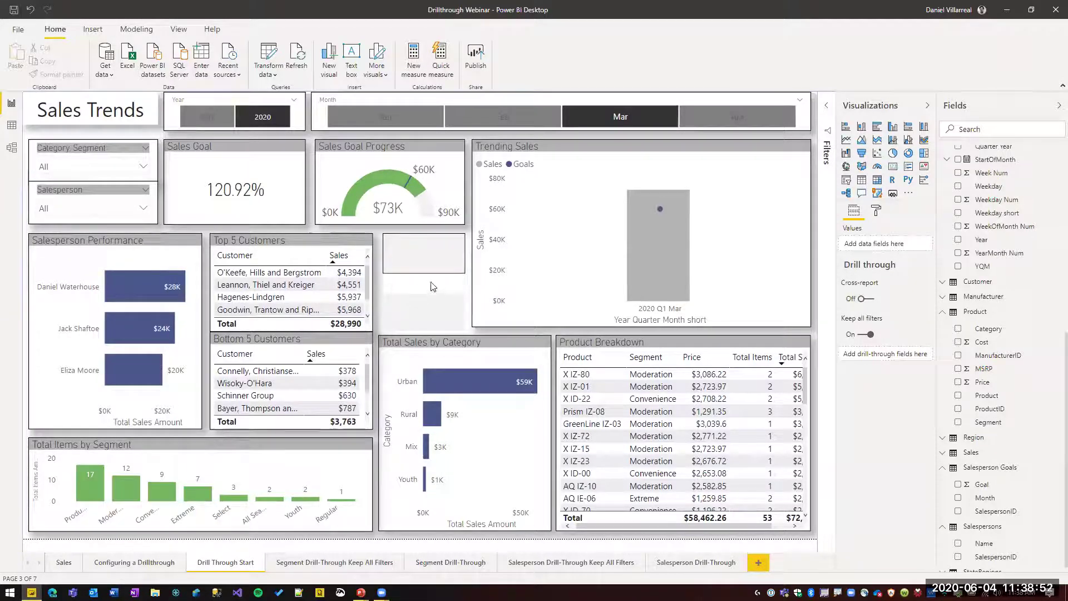
Select the Moderation column, switch the selection to Productivity, and follow the upper drill-through button for that segment.
{"action": "left_click", "coordinate": [124, 492]}
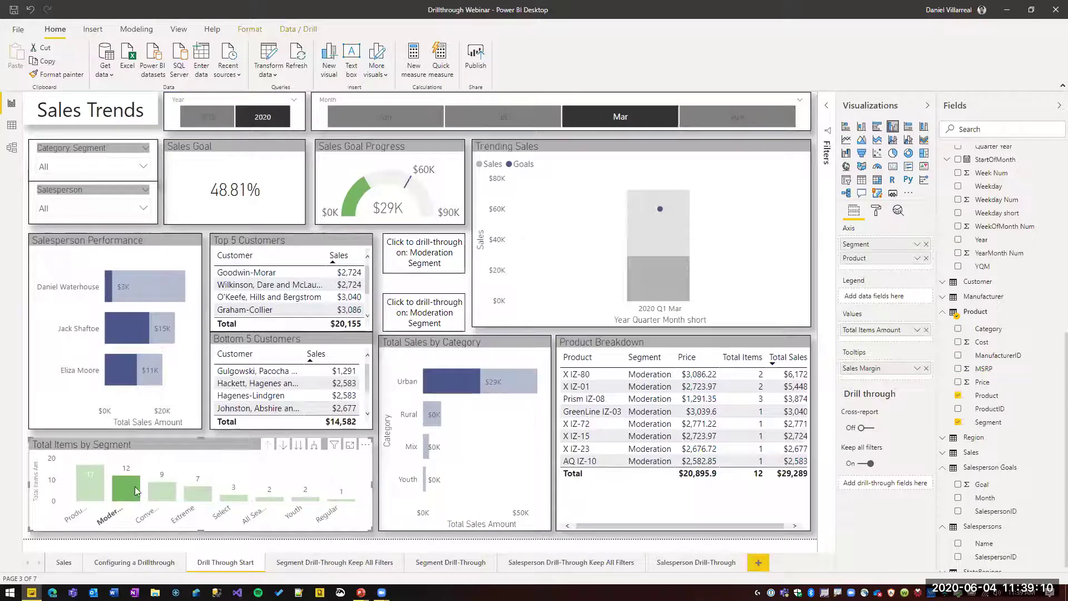
{"action": "left_click", "coordinate": [91, 494]}
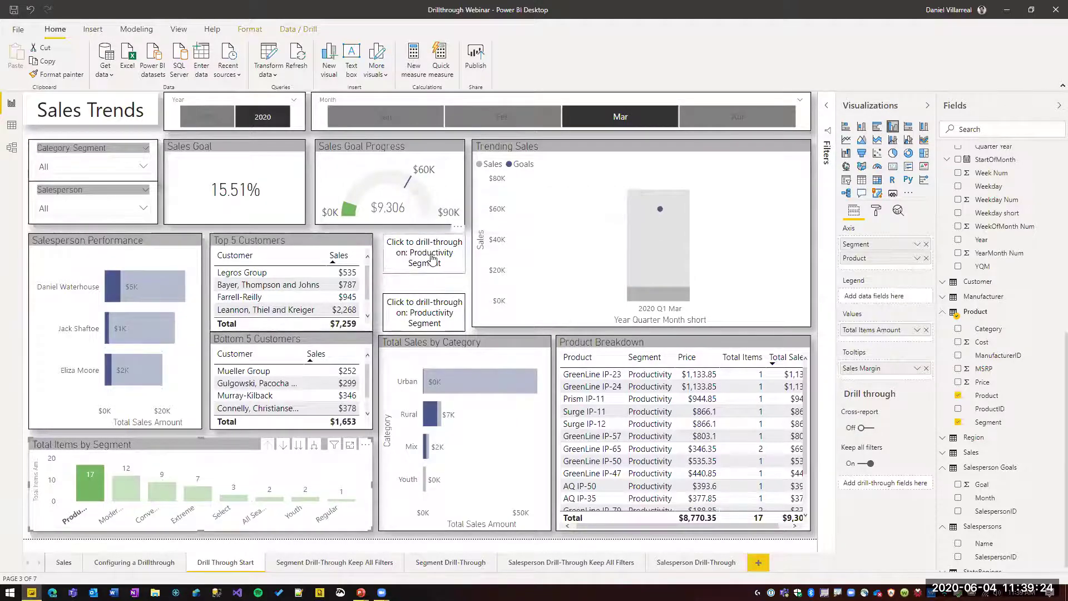
{"action": "left_click", "coordinate": [432, 257], "text": "ctrl"}
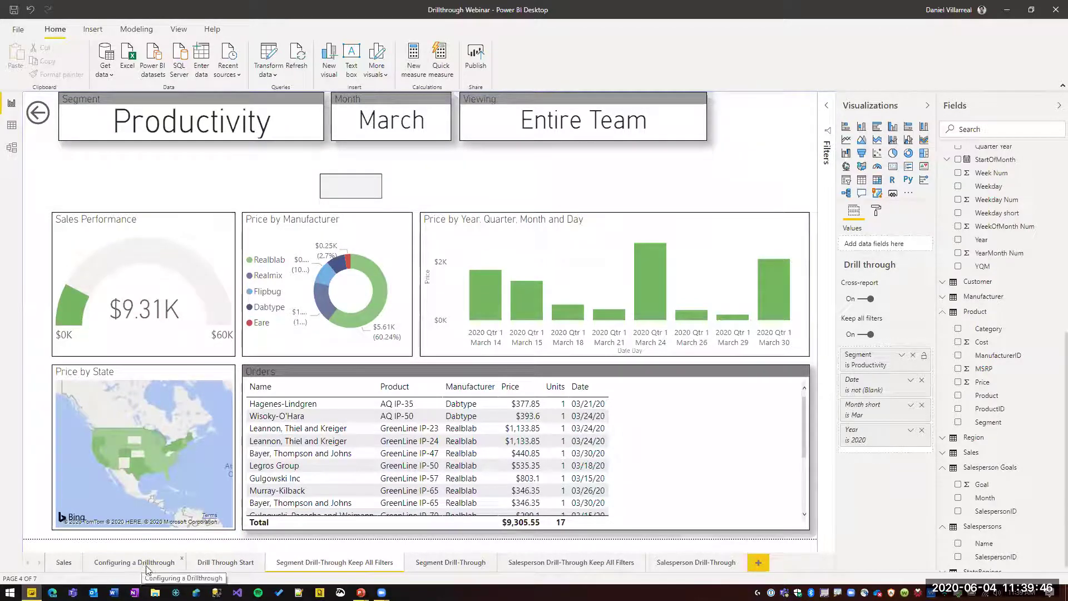
Return to the Drill Through Start page, keep the Month slicer on Mar, and select the Productivity column in Total Items by Segment.
{"action": "left_click", "coordinate": [157, 564]}
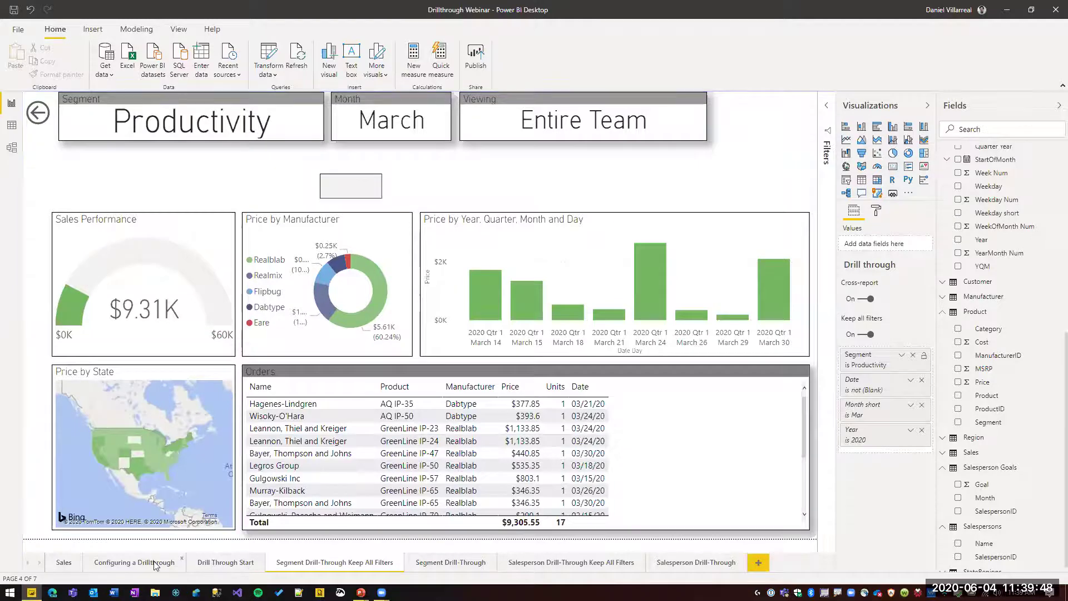
{"action": "left_click", "coordinate": [207, 563]}
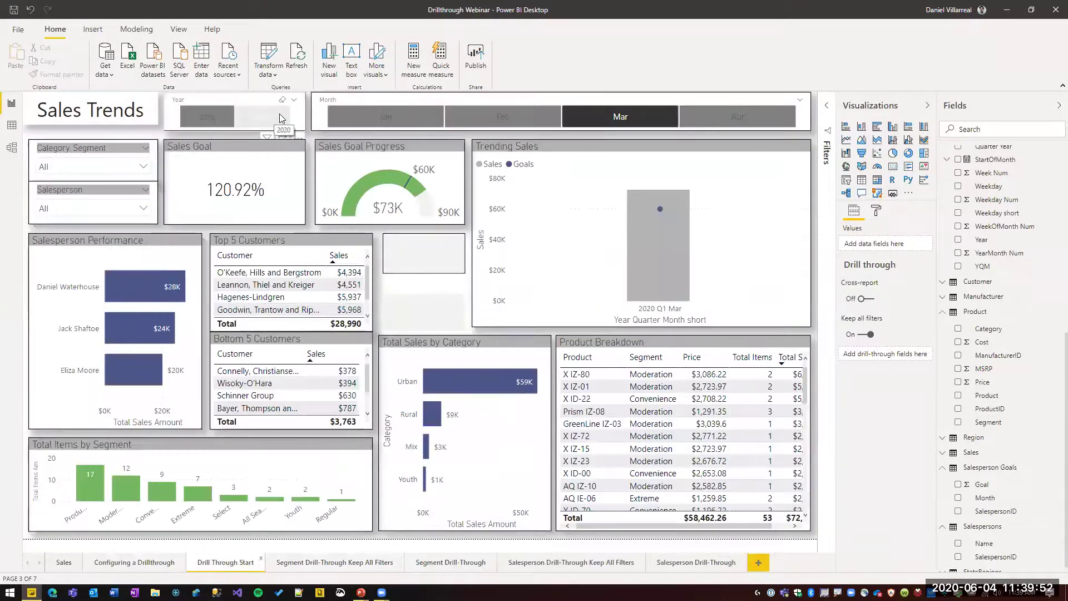
{"action": "left_click", "coordinate": [649, 118]}
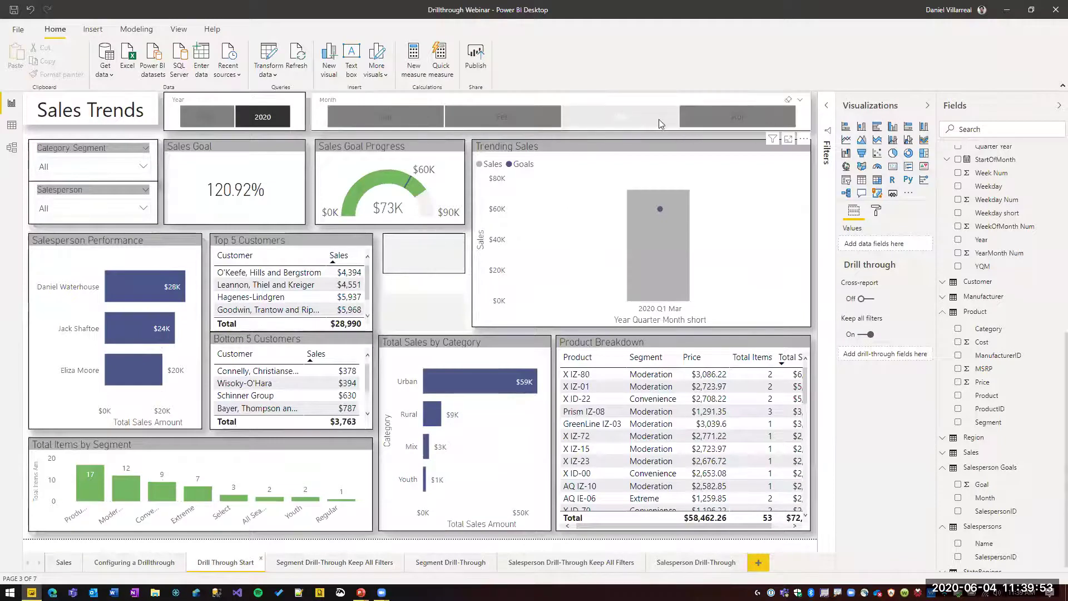
{"action": "left_click", "coordinate": [607, 124]}
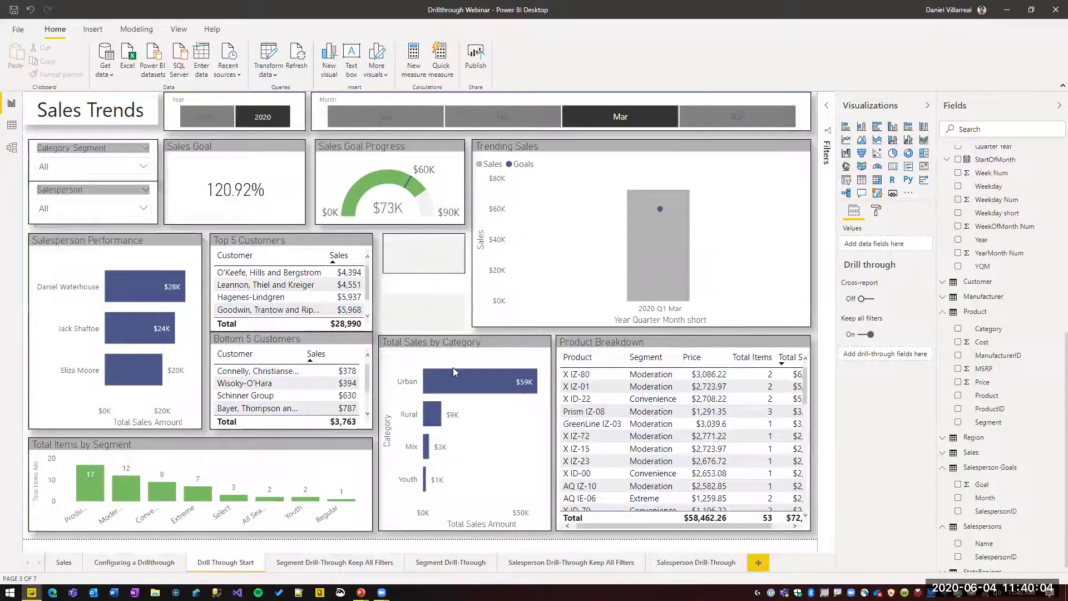
{"action": "left_click", "coordinate": [85, 480]}
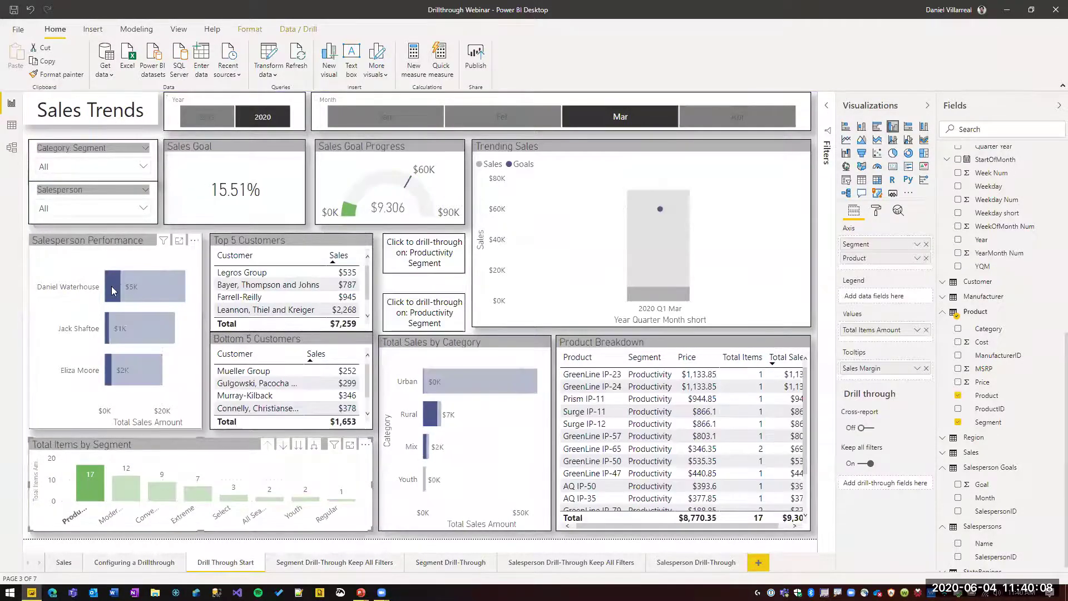
Add the uppermost salesperson's bar in Salesperson Performance to the Productivity selection and follow the upper drill-through button.
{"action": "left_click", "coordinate": [113, 287], "text": "ctrl"}
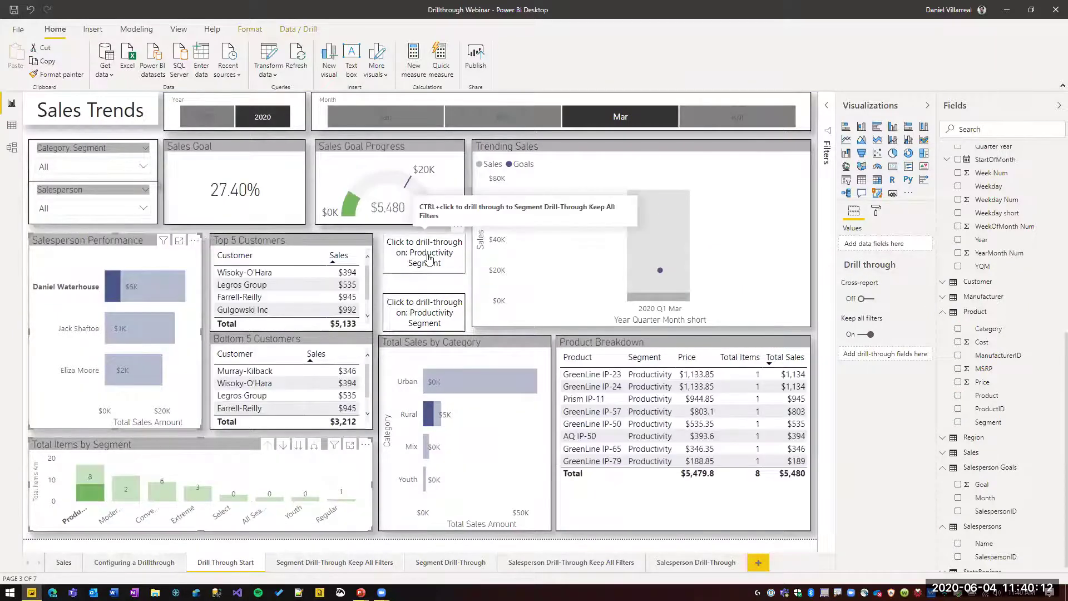
{"action": "left_click", "coordinate": [466, 286], "text": "ctrl"}
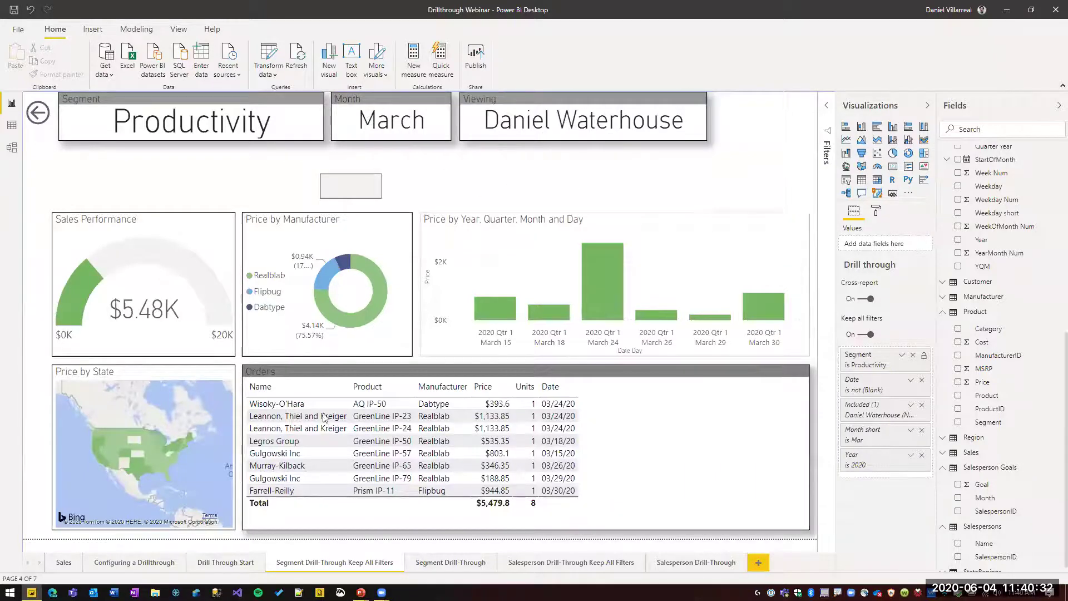
Return to the Drill Through Start page and check which field drives the upper drill-through button's default-state text.
{"action": "left_click", "coordinate": [126, 563]}
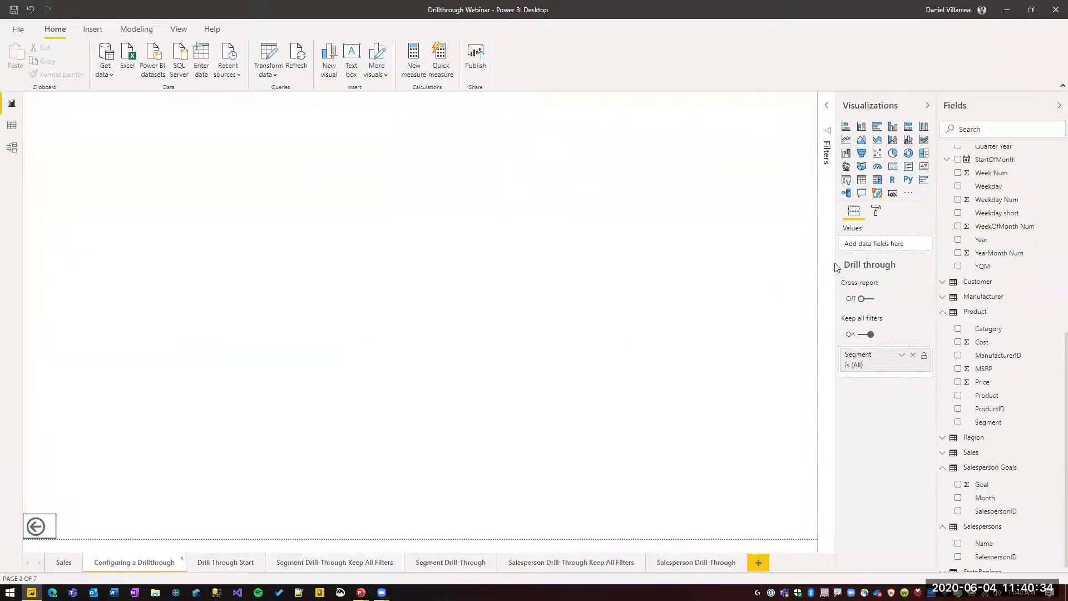
{"action": "left_click", "coordinate": [225, 563]}
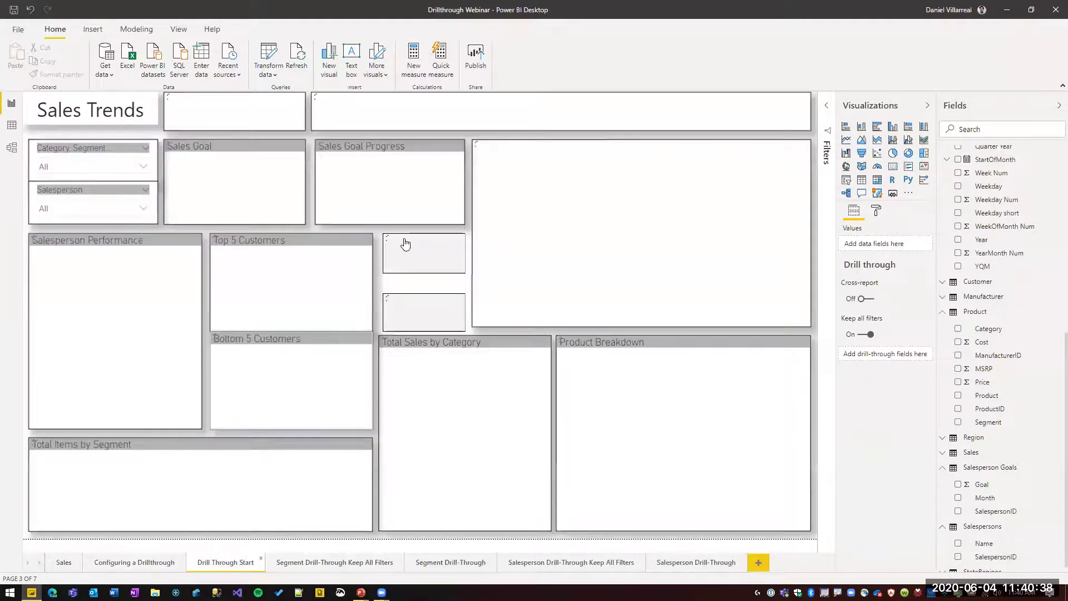
{"action": "scroll", "coordinate": [1001, 278], "scroll_direction": "up", "scroll_amount": 8}
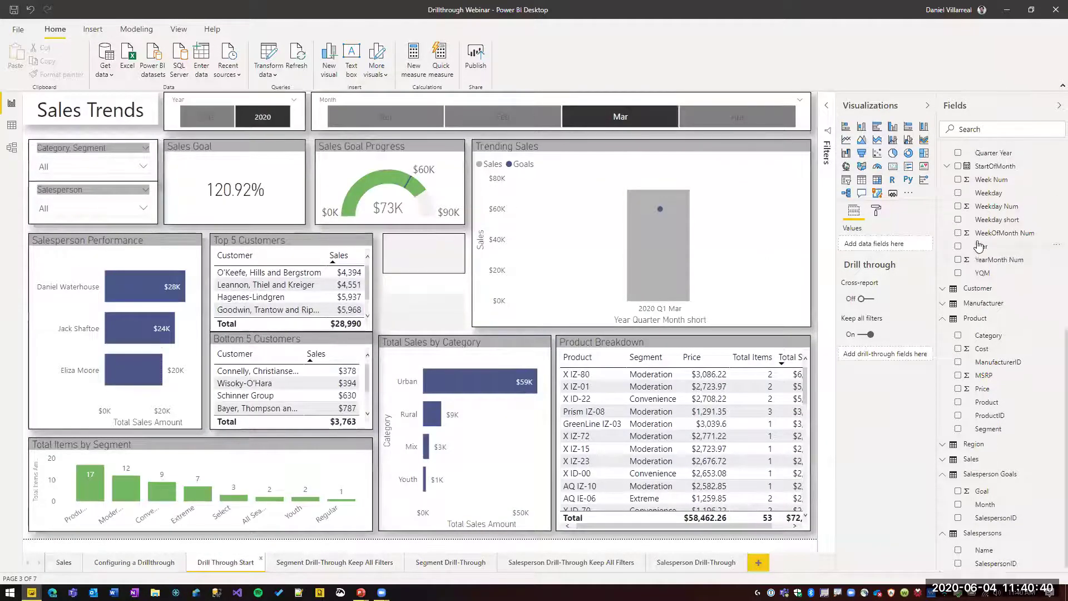
{"action": "left_click", "coordinate": [421, 255]}
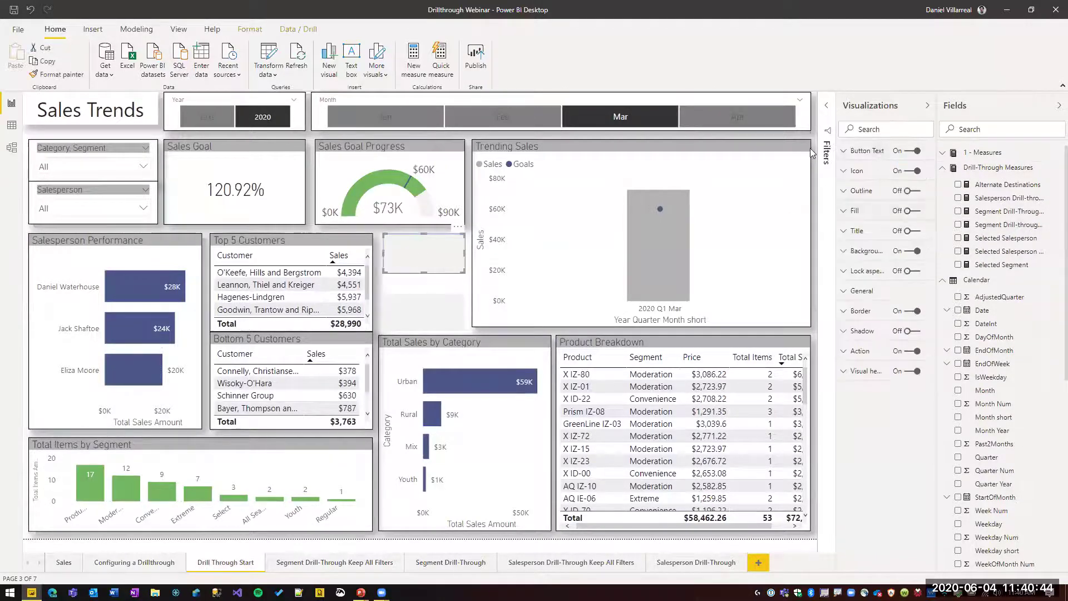
{"action": "left_click", "coordinate": [869, 151]}
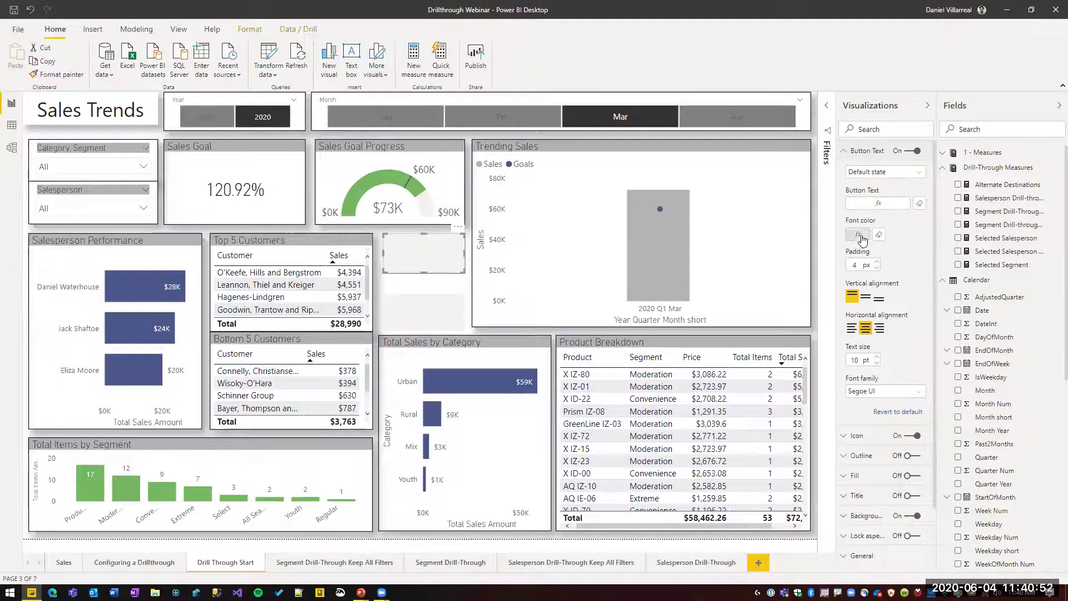
{"action": "left_click", "coordinate": [877, 201]}
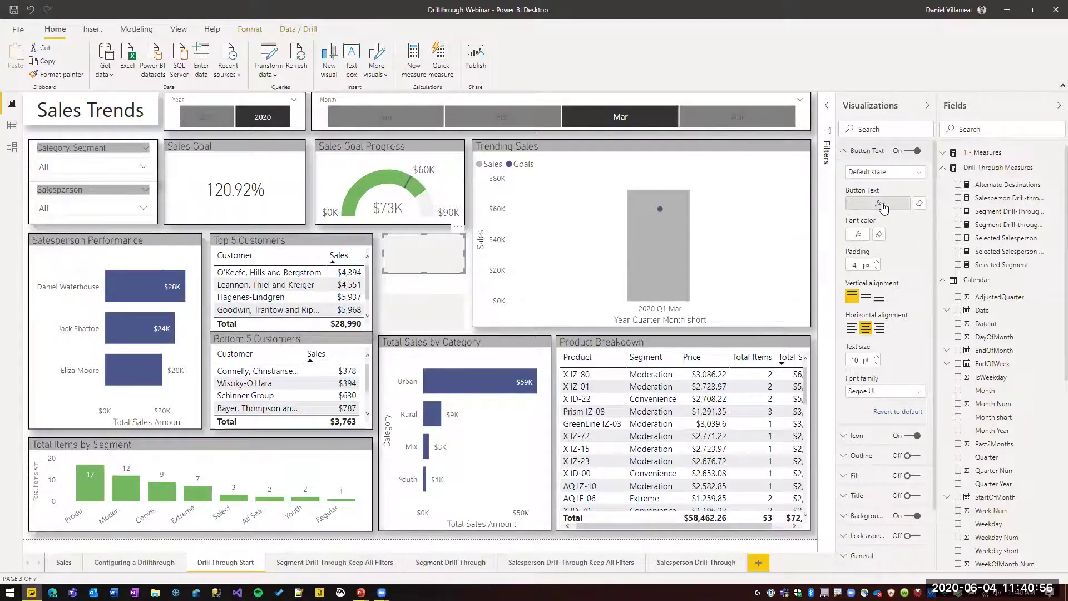
{"action": "left_click", "coordinate": [881, 204]}
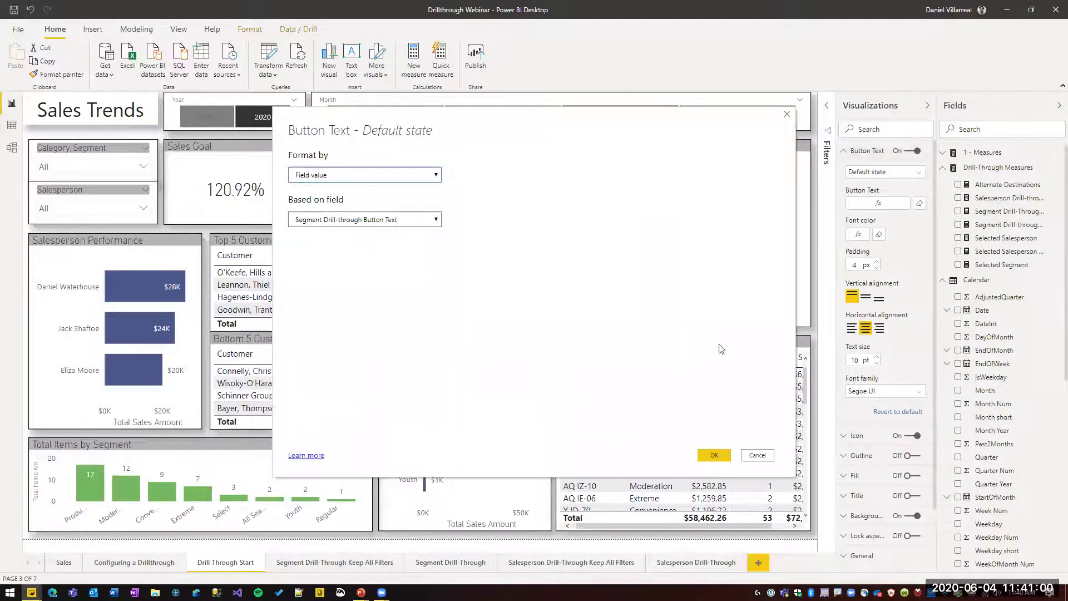
{"action": "left_click", "coordinate": [757, 454]}
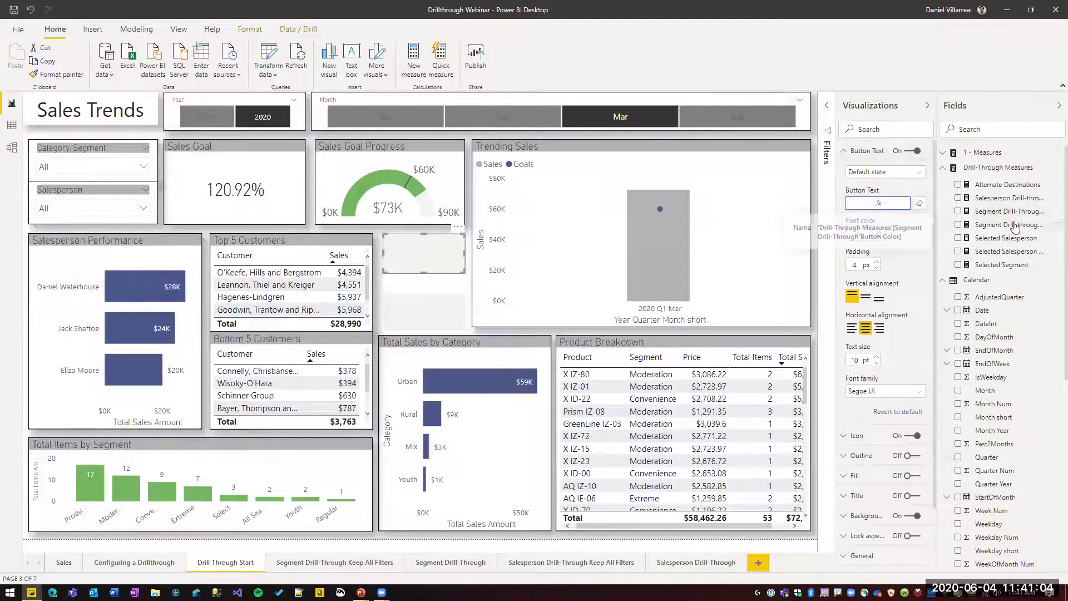
Examine the formula of the Segment Drill-through Button Text measure, including its variables, blank check and returned text.
{"action": "left_click", "coordinate": [1015, 225]}
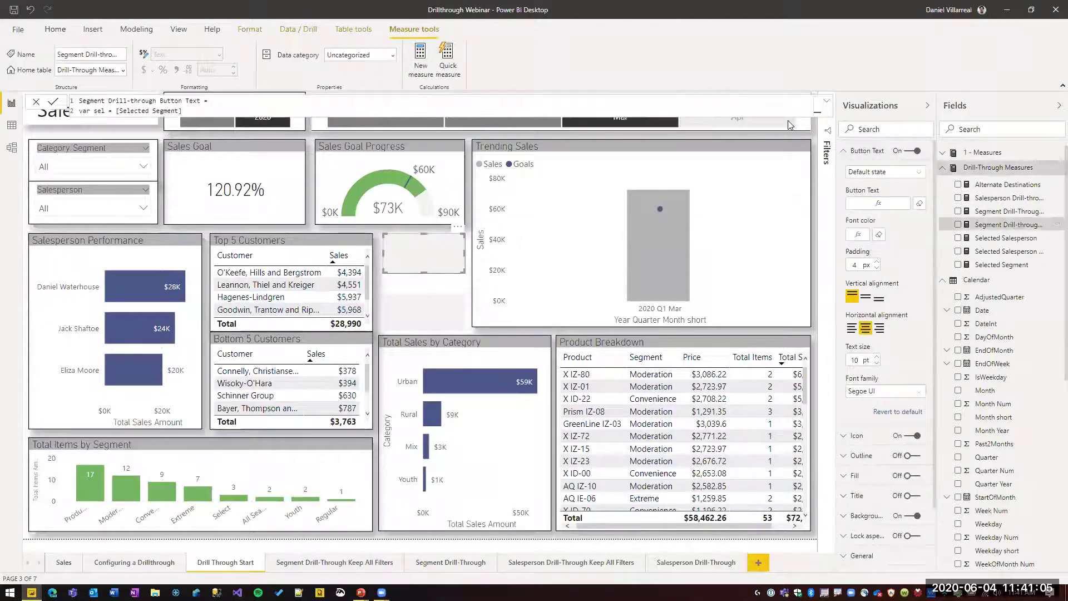
{"action": "left_click", "coordinate": [194, 109]}
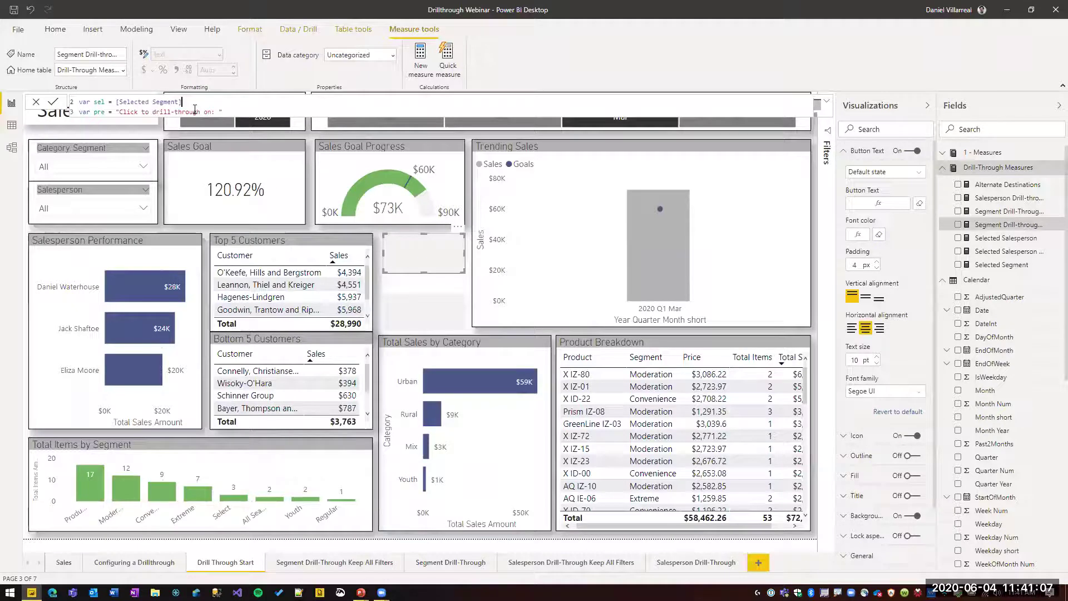
{"action": "left_click", "coordinate": [826, 104]}
{"action": "left_click", "coordinate": [300, 139]}
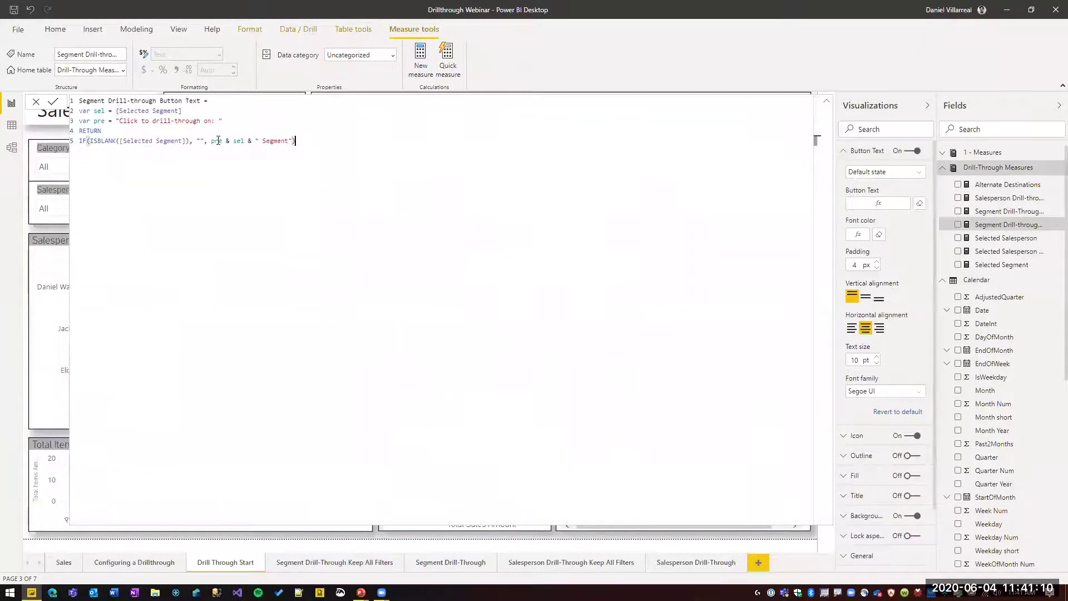
{"action": "left_click_drag", "start_coordinate": [218, 140], "coordinate": [294, 140]}
{"action": "left_click", "coordinate": [258, 141]}
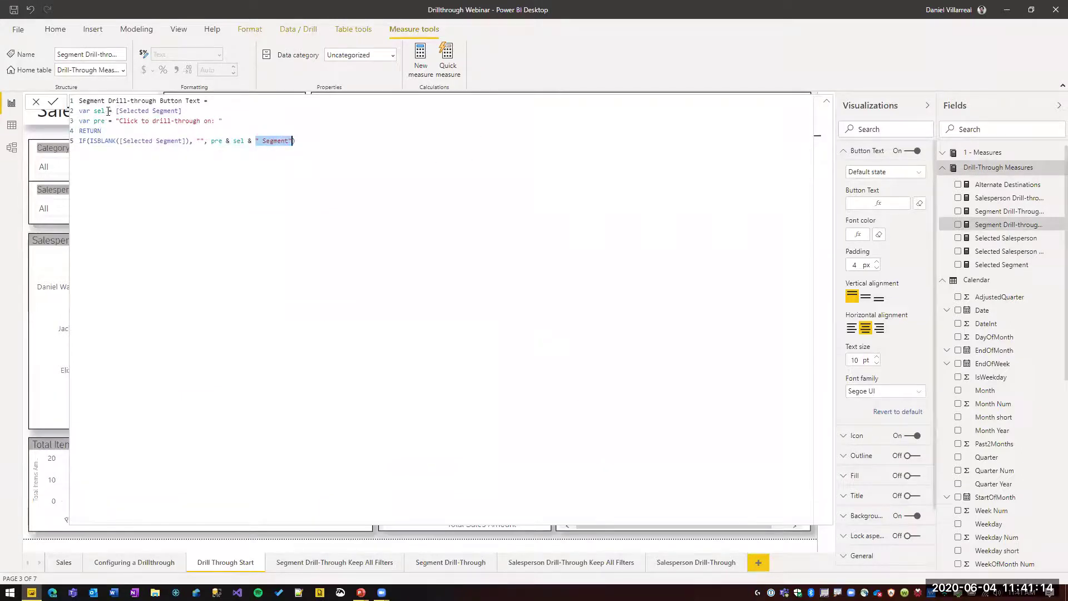
{"action": "left_click", "coordinate": [108, 111]}
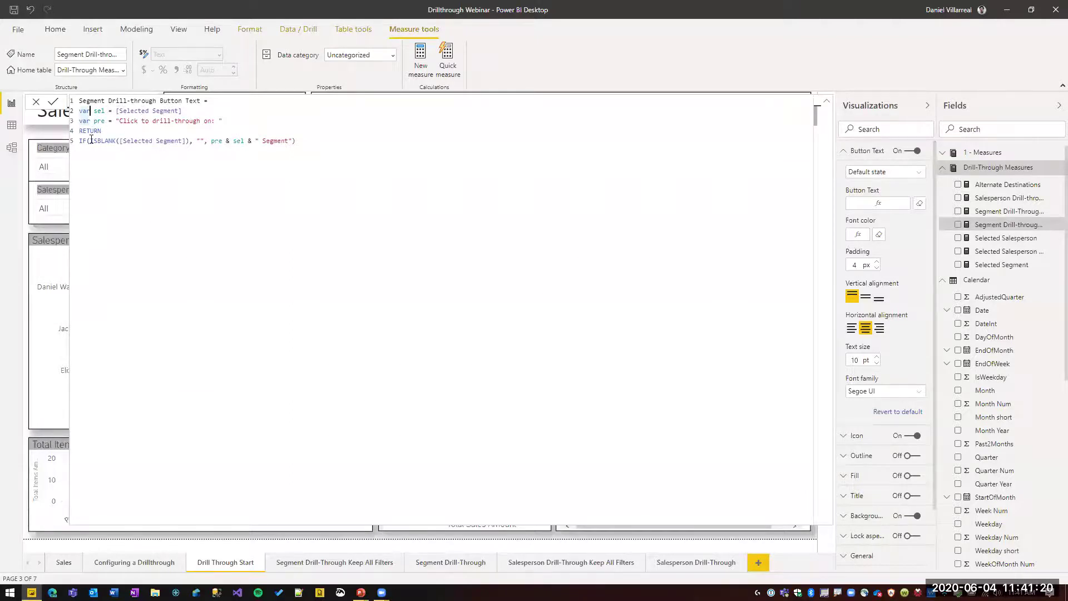
{"action": "left_click_drag", "start_coordinate": [112, 139], "coordinate": [189, 137]}
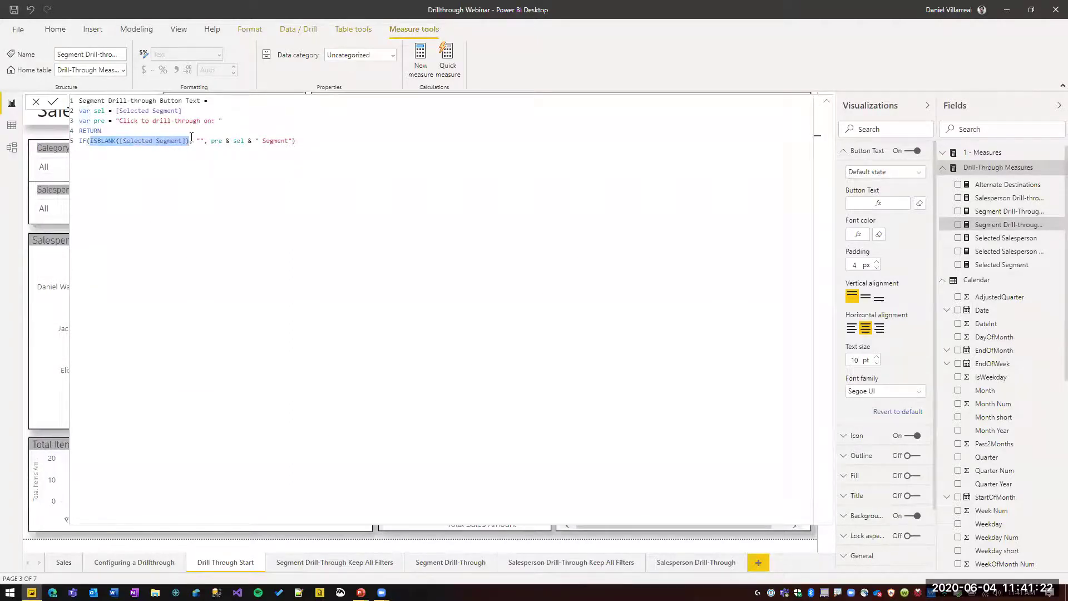
{"action": "left_click", "coordinate": [199, 140]}
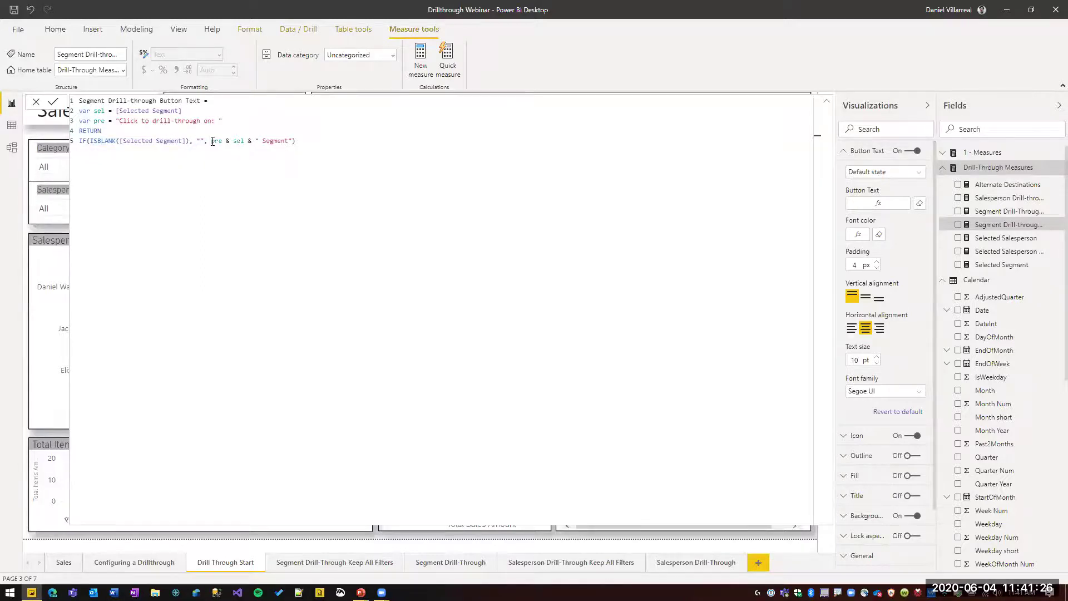
{"action": "left_click_drag", "start_coordinate": [210, 140], "coordinate": [223, 141]}
{"action": "left_click", "coordinate": [293, 139], "text": "shift"}
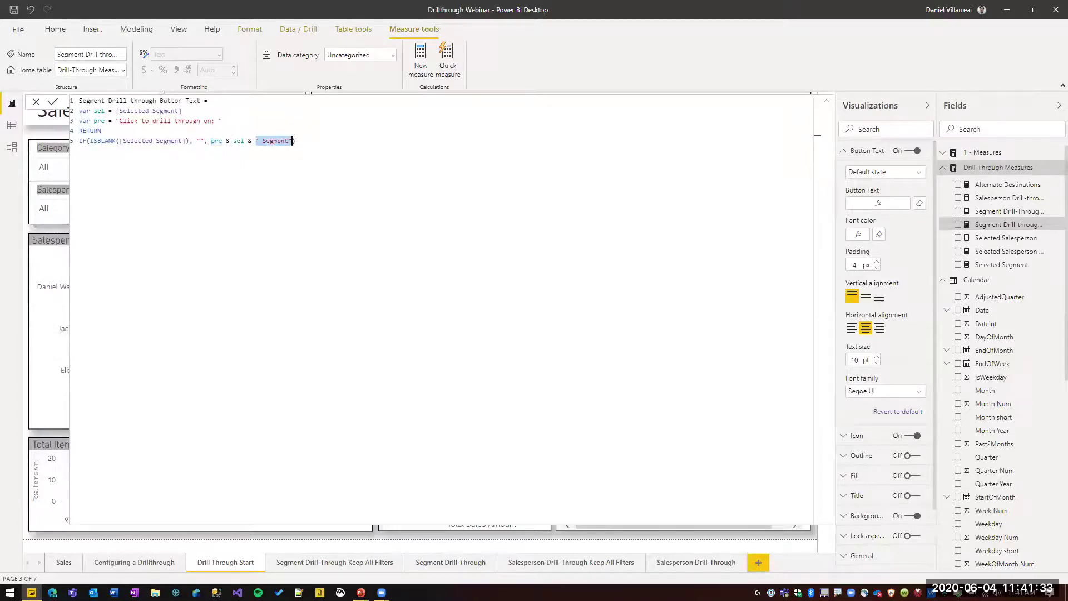
{"action": "left_click", "coordinate": [826, 101]}
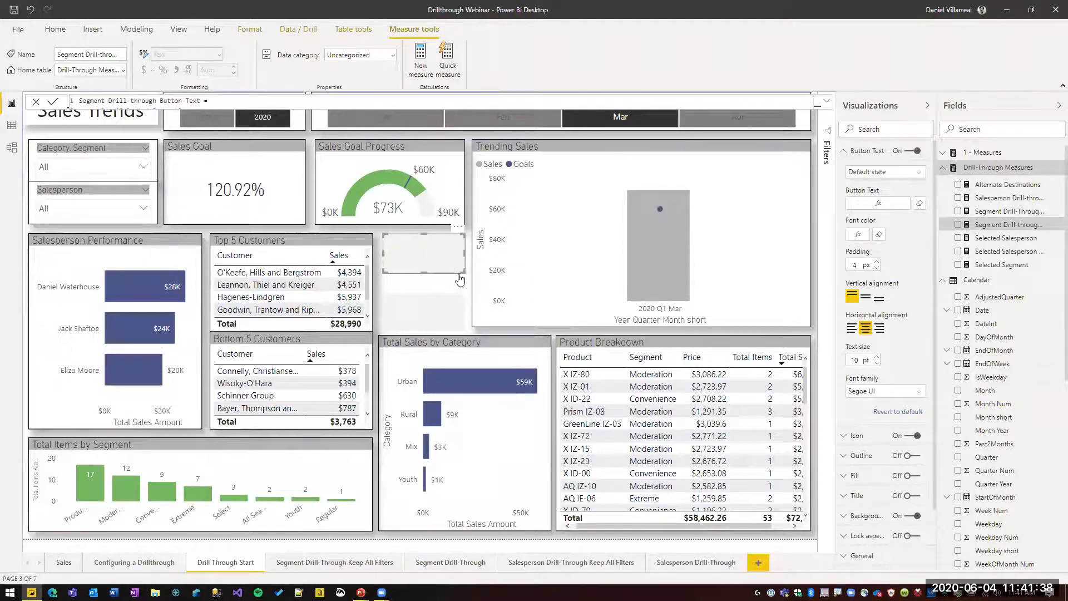
Select the Productivity column in Total Items by Segment, and bring up the upper drill-through button's text formatting.
{"action": "mouse_move", "coordinate": [96, 481]}
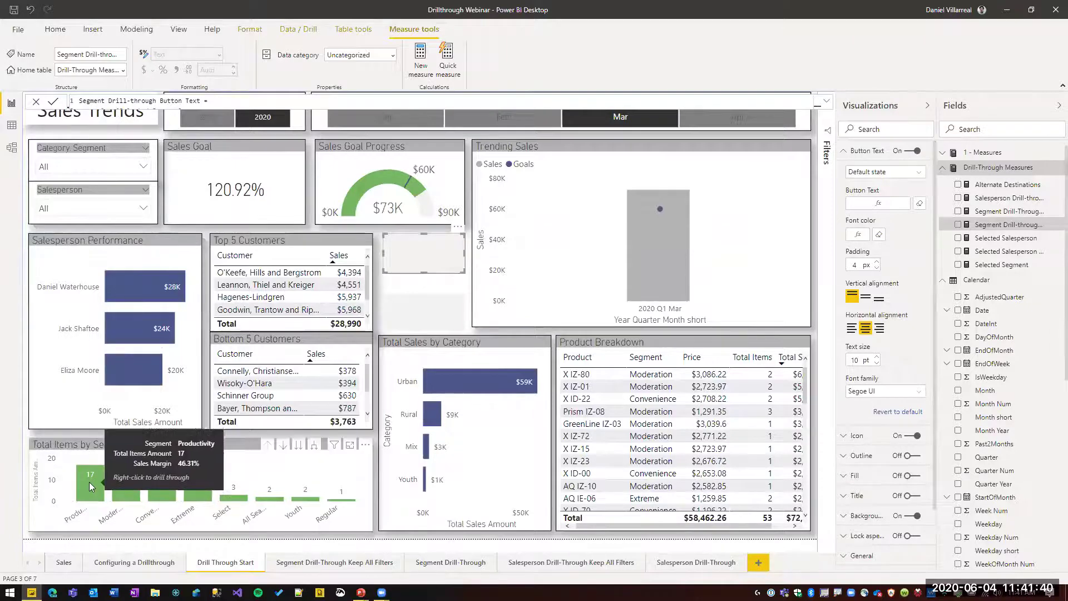
{"action": "left_click", "coordinate": [89, 482]}
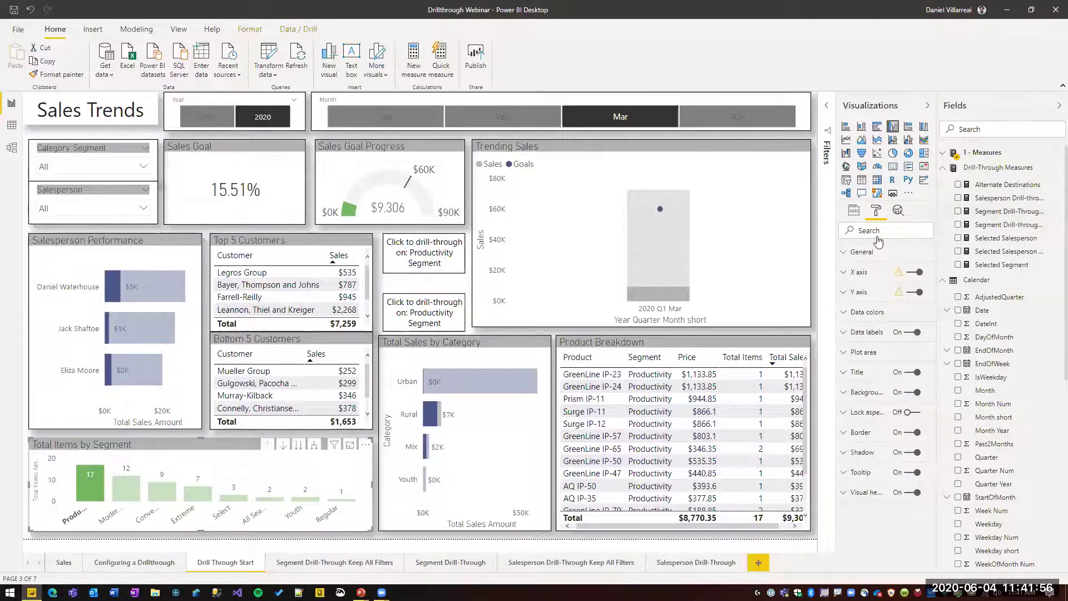
{"action": "left_click", "coordinate": [410, 257]}
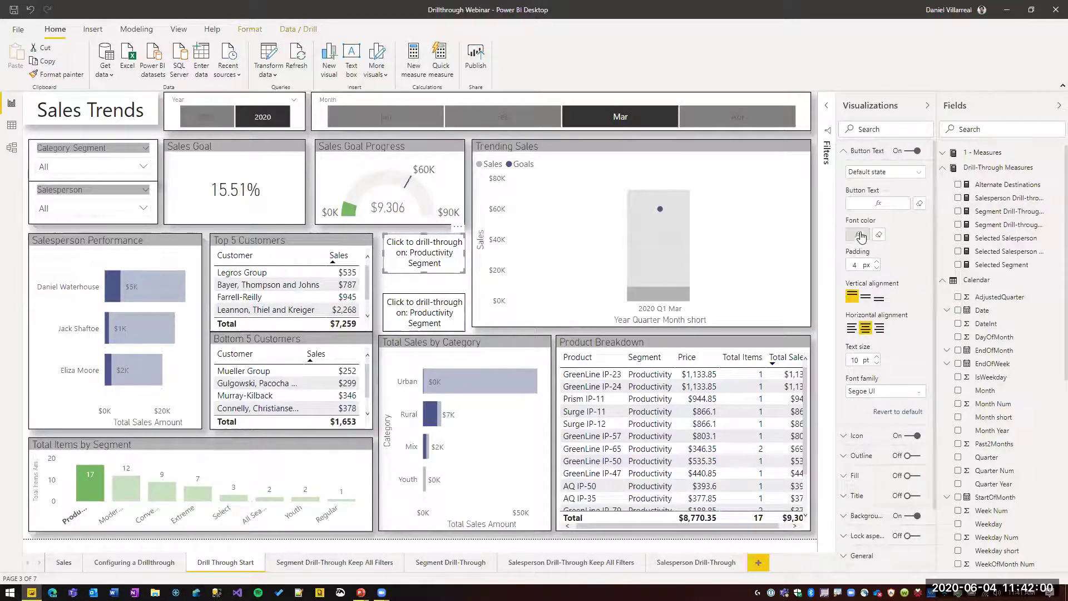
Examine the Segment Drill-Through Button Color measure's blank check and its two colour values, #FFFFFF and #000000.
{"action": "left_click", "coordinate": [1005, 214]}
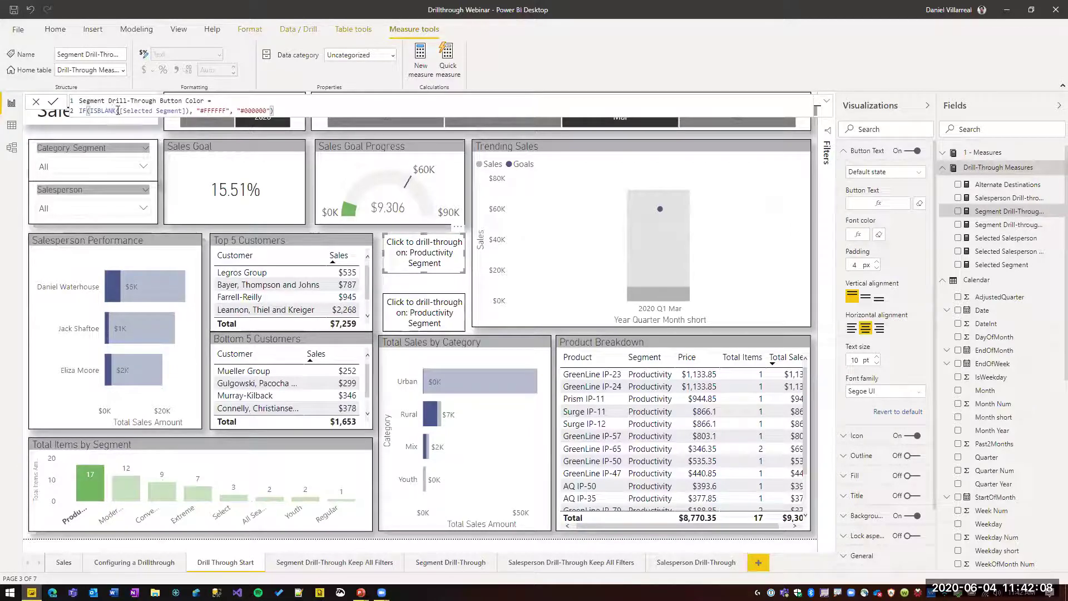
{"action": "left_click_drag", "start_coordinate": [118, 110], "coordinate": [229, 110]}
{"action": "left_click", "coordinate": [193, 110]}
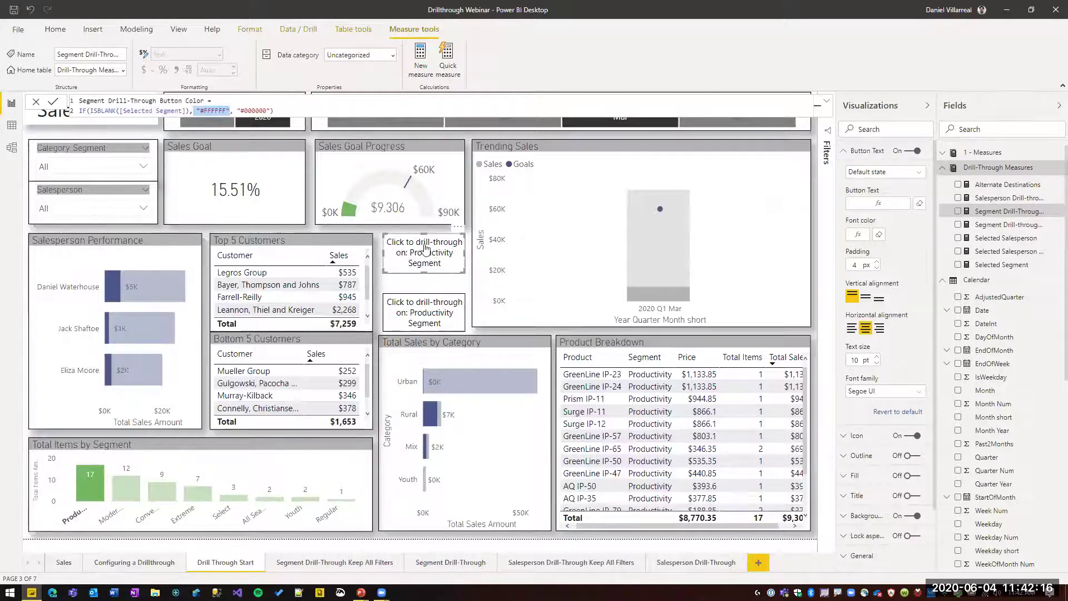
{"action": "left_click", "coordinate": [90, 110]}
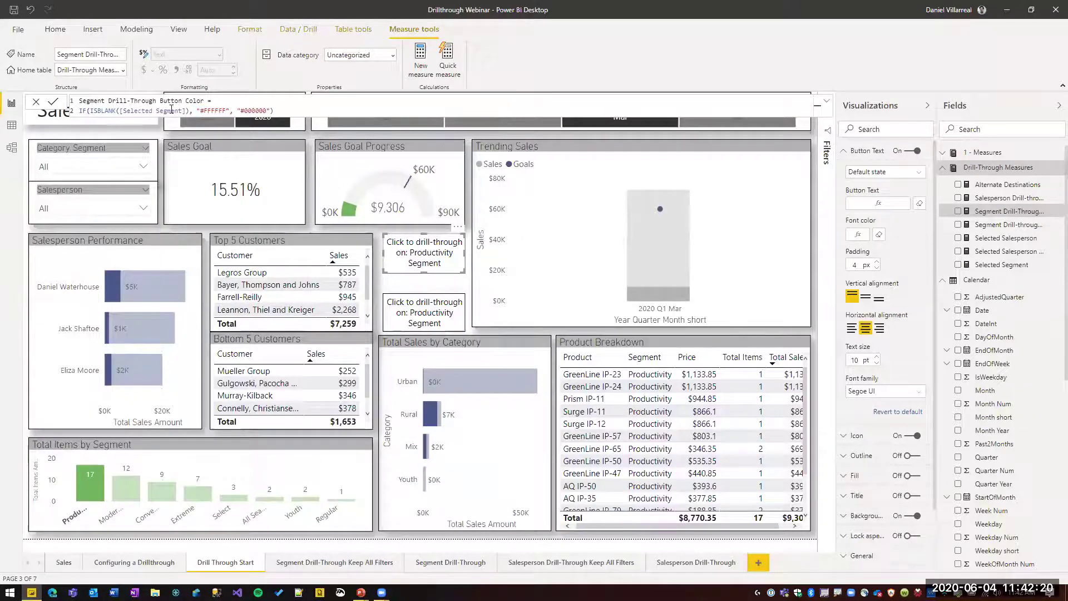
{"action": "left_click_drag", "start_coordinate": [236, 110], "coordinate": [271, 110]}
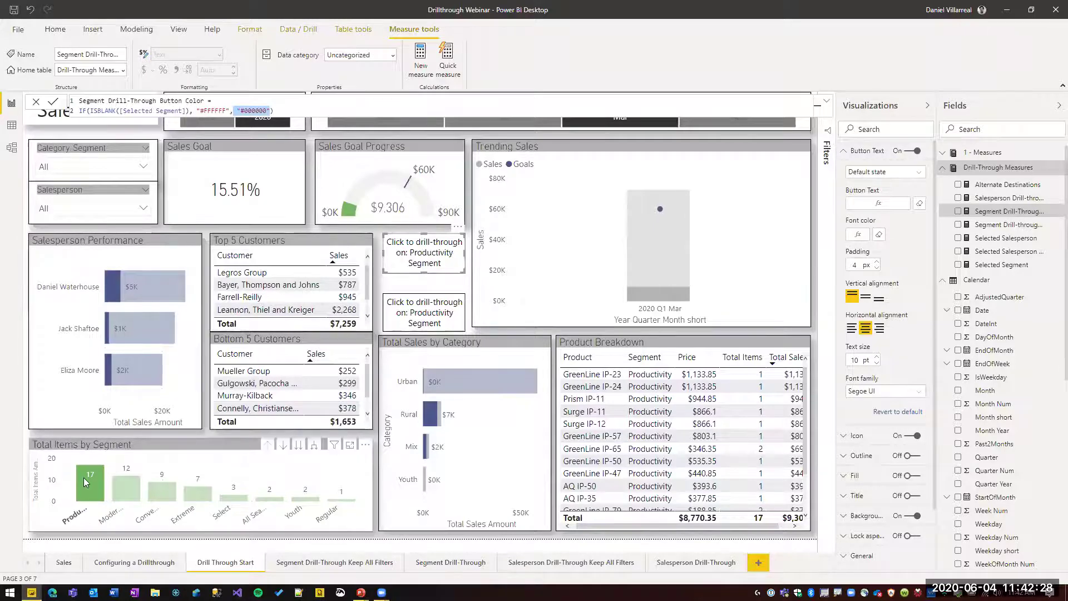
Review the upper drill-through button's icon settings and its text settings for the Default and On hover states.
{"action": "left_click", "coordinate": [863, 150]}
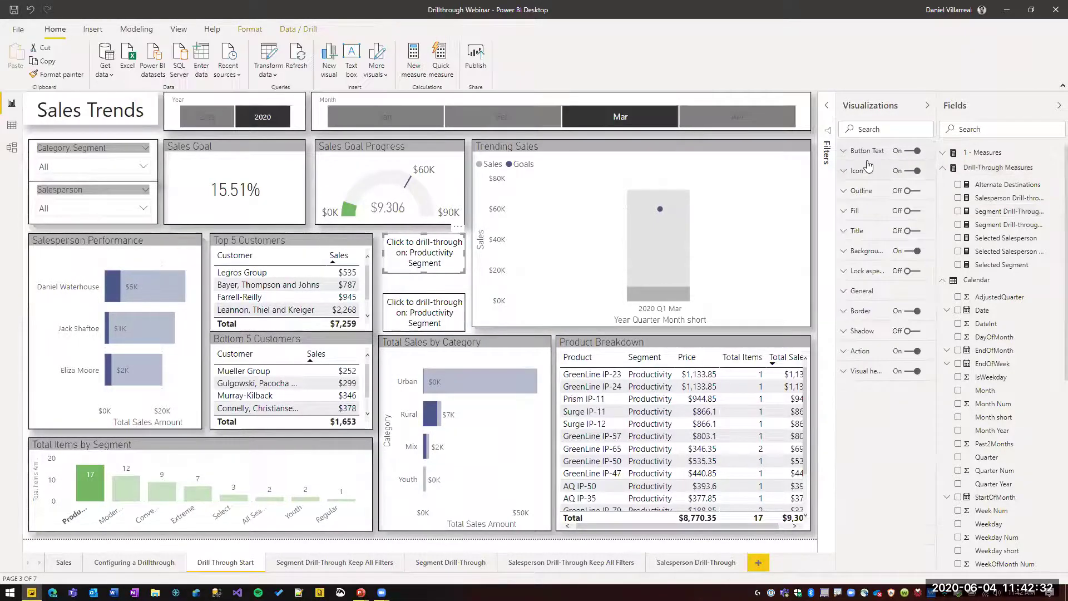
{"action": "left_click", "coordinate": [875, 168]}
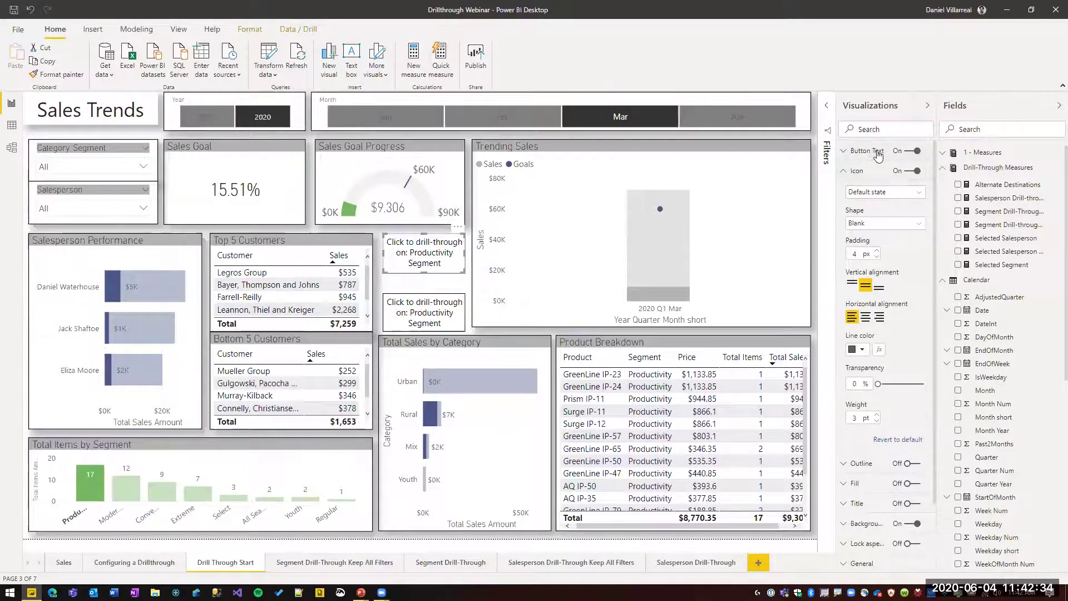
{"action": "left_click", "coordinate": [878, 151]}
{"action": "left_click", "coordinate": [884, 172]}
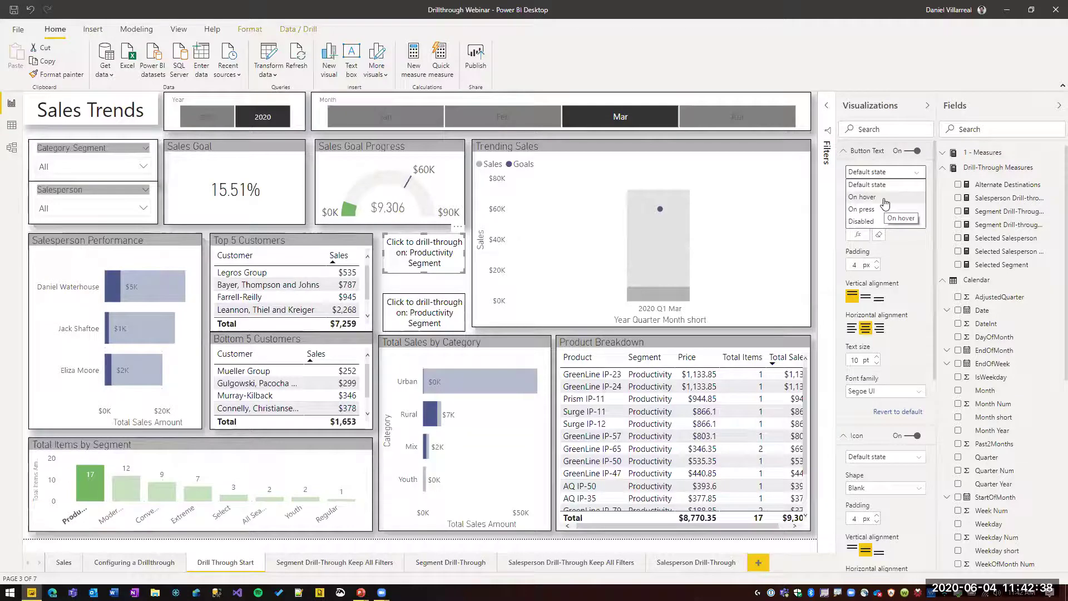
{"action": "left_click", "coordinate": [862, 197]}
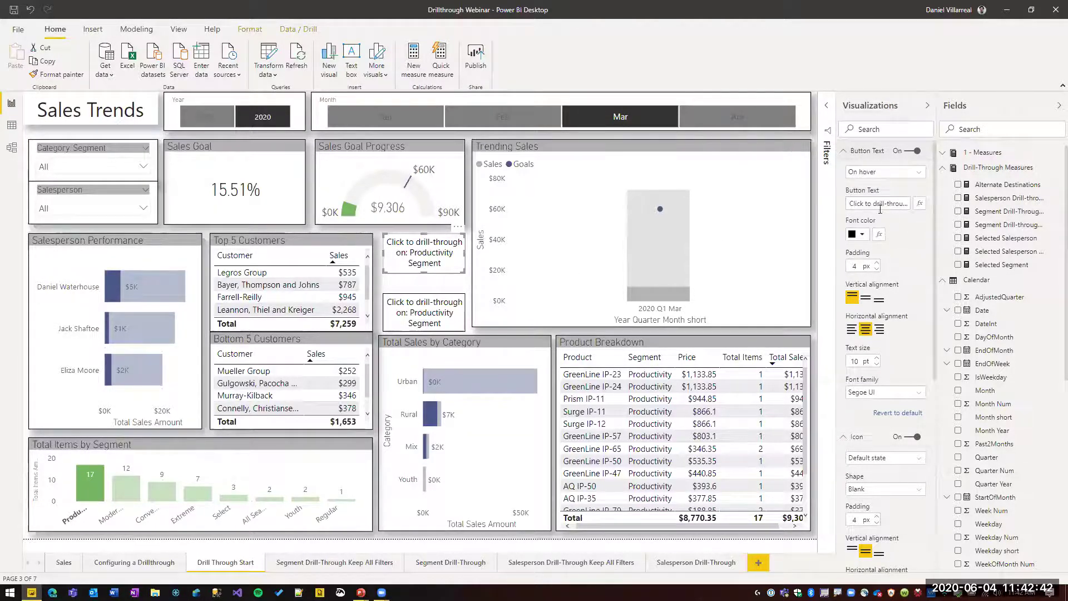
{"action": "left_click", "coordinate": [874, 174]}
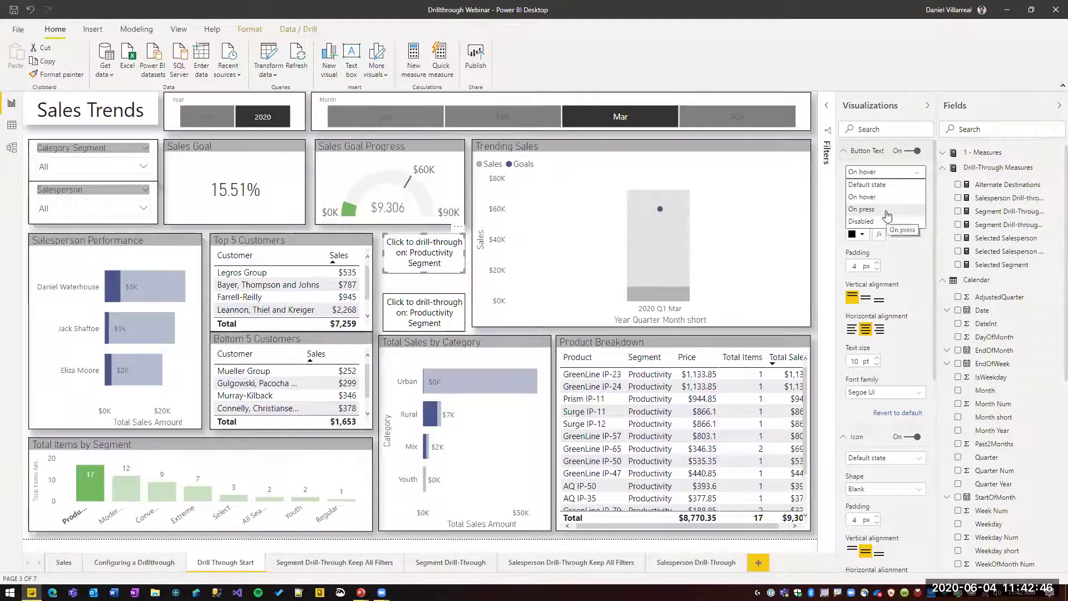
{"action": "left_click", "coordinate": [880, 187]}
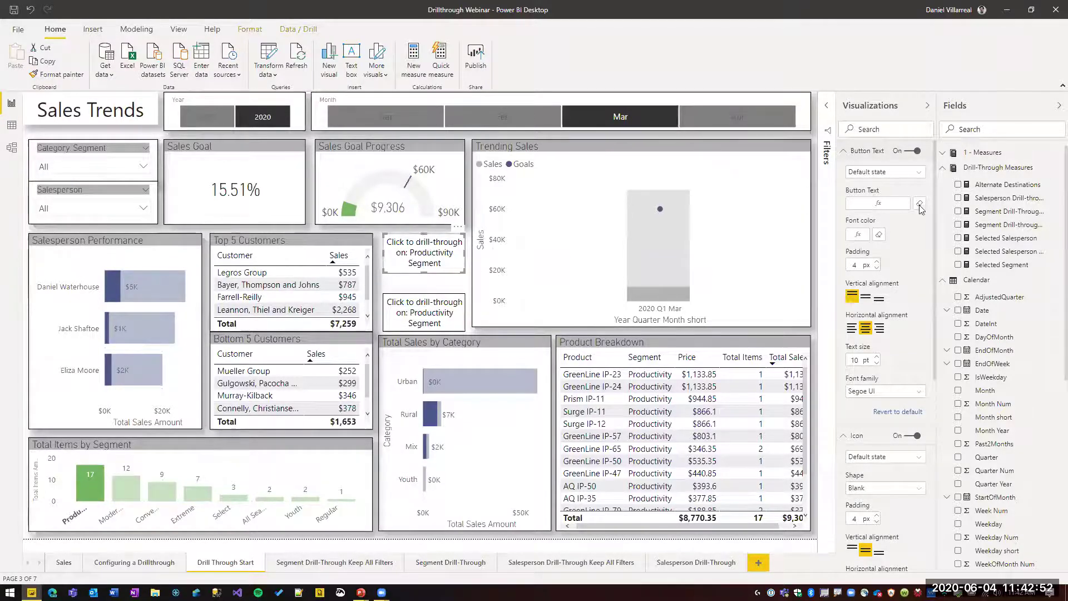
{"action": "left_click", "coordinate": [874, 172]}
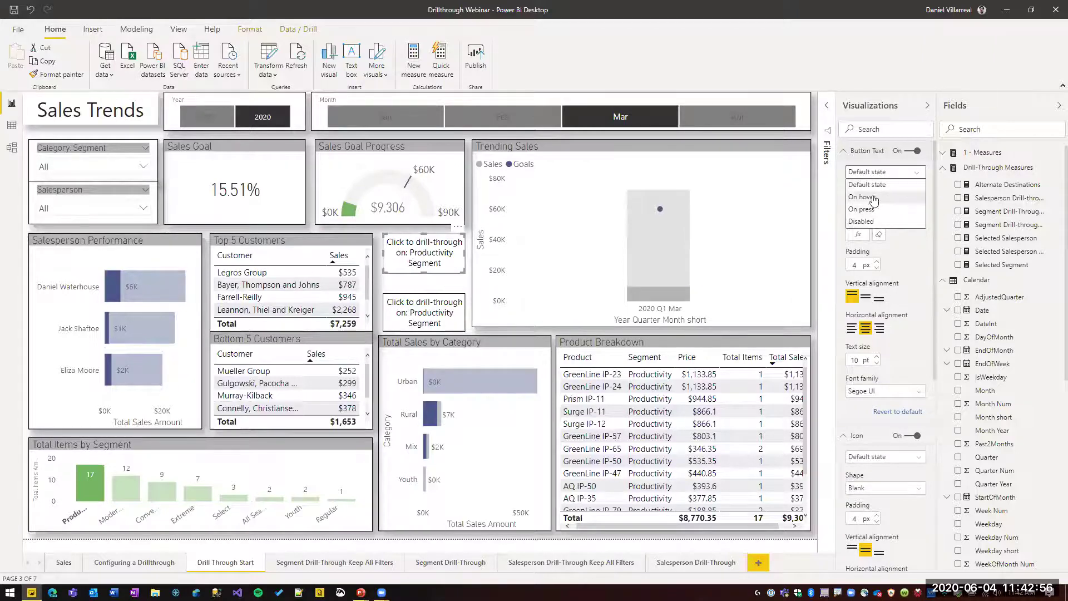
{"action": "left_click", "coordinate": [879, 184]}
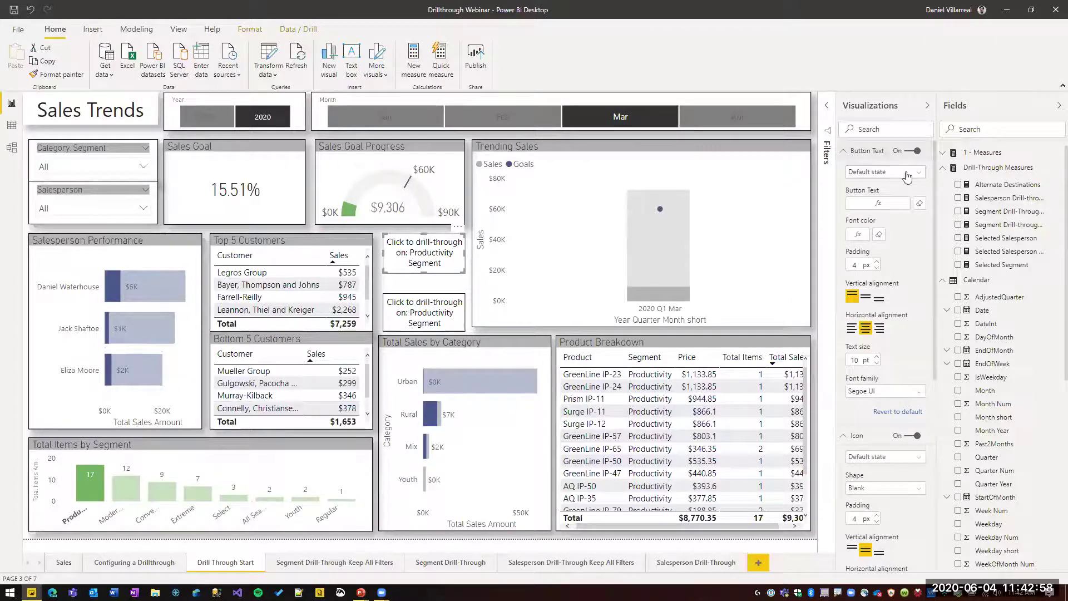
{"action": "scroll", "coordinate": [893, 369], "scroll_direction": "down", "scroll_amount": 8}
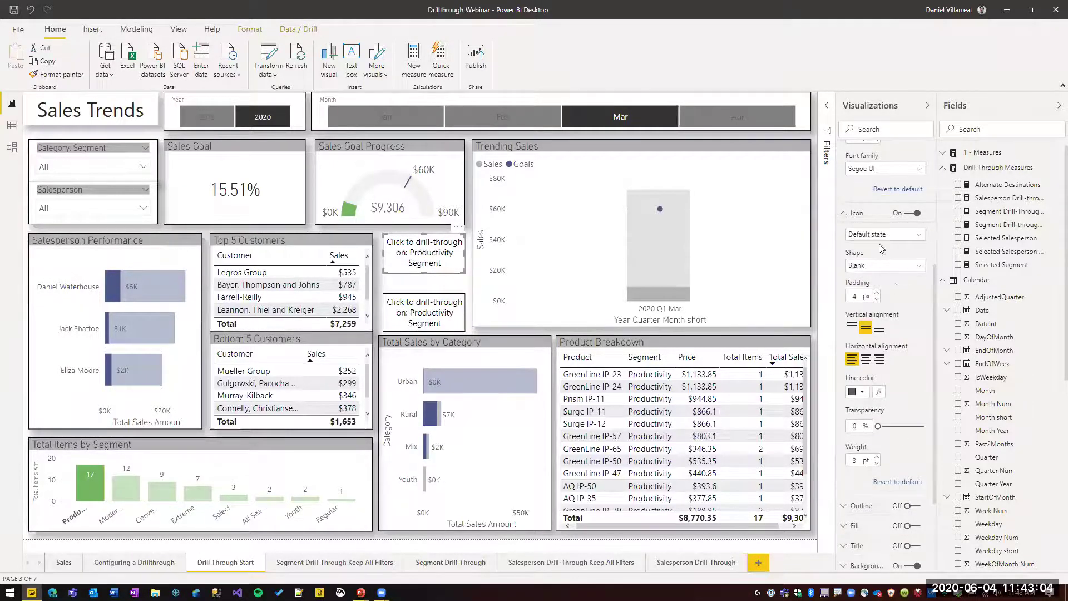
Review the upper drill-through button's remaining icon settings, including its state options, and its outline settings.
{"action": "left_click", "coordinate": [881, 236]}
{"action": "left_click", "coordinate": [916, 250]}
{"action": "scroll", "coordinate": [912, 298], "scroll_direction": "down", "scroll_amount": 3}
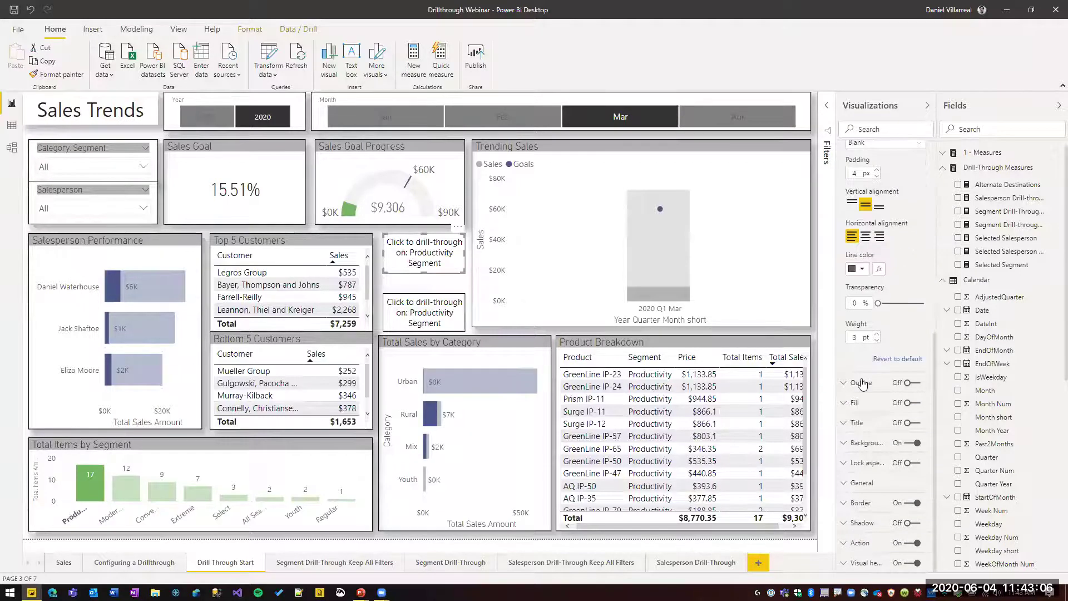
{"action": "left_click", "coordinate": [862, 382]}
{"action": "scroll", "coordinate": [879, 400], "scroll_direction": "down", "scroll_amount": 4}
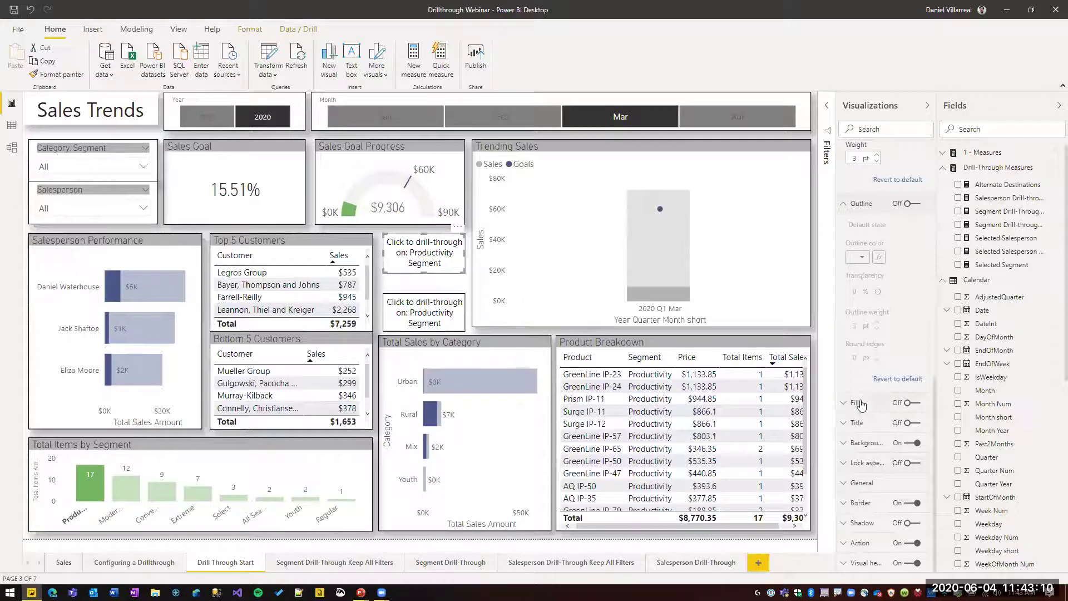
Turn on the fill for the upper drill-through button and review its default-state fill settings.
{"action": "left_click", "coordinate": [860, 404]}
{"action": "scroll", "coordinate": [884, 401], "scroll_direction": "down", "scroll_amount": 2}
{"action": "left_click", "coordinate": [910, 291]}
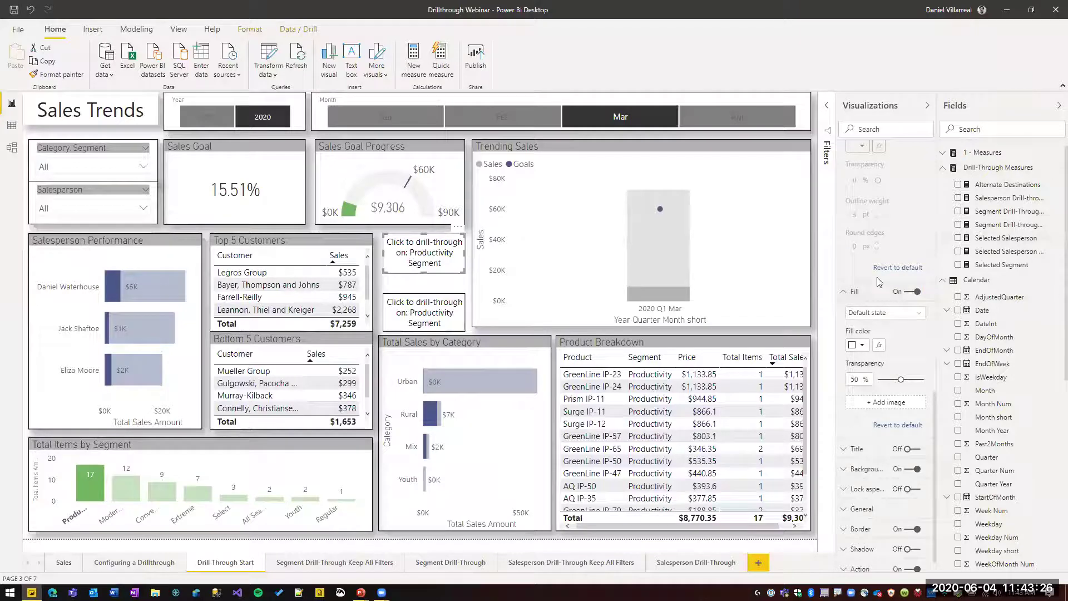
{"action": "left_click", "coordinate": [857, 295]}
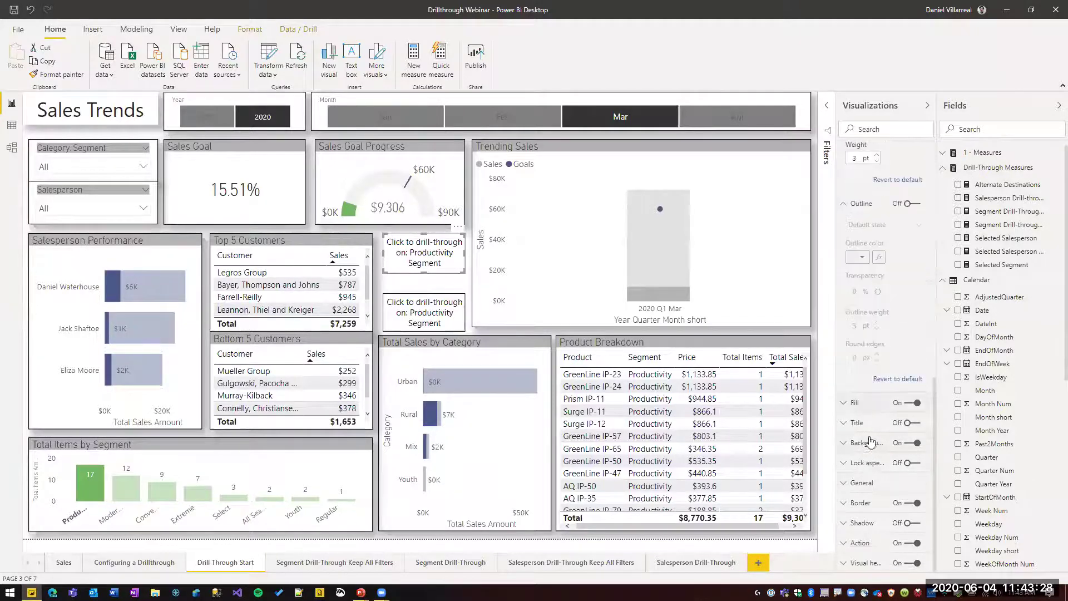
Review the upper drill-through button's title settings and return to its button text settings.
{"action": "left_click", "coordinate": [859, 424]}
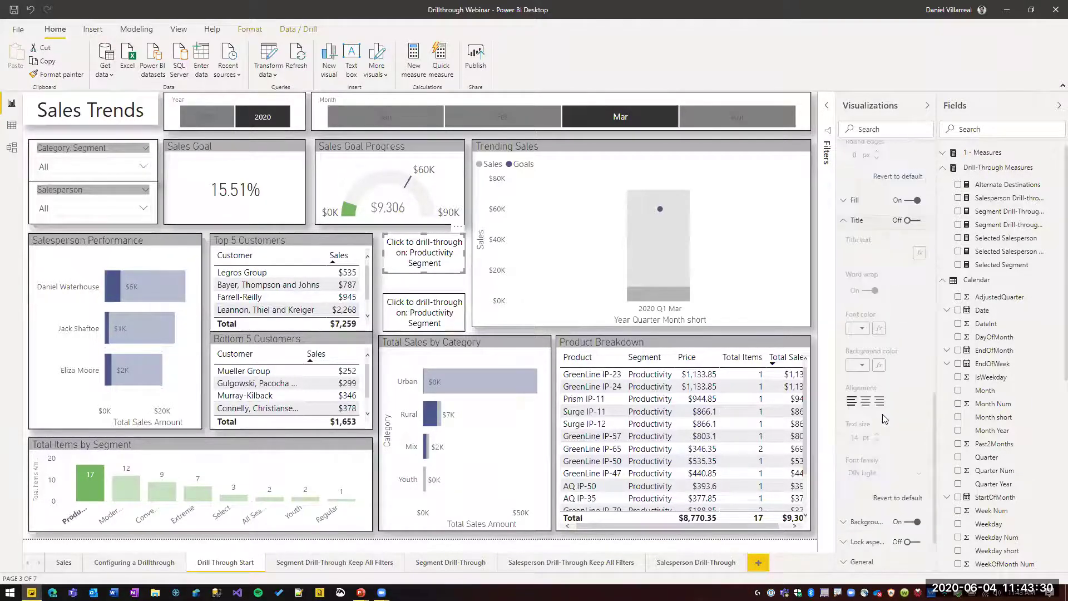
{"action": "scroll", "coordinate": [876, 311], "scroll_direction": "up", "scroll_amount": 10}
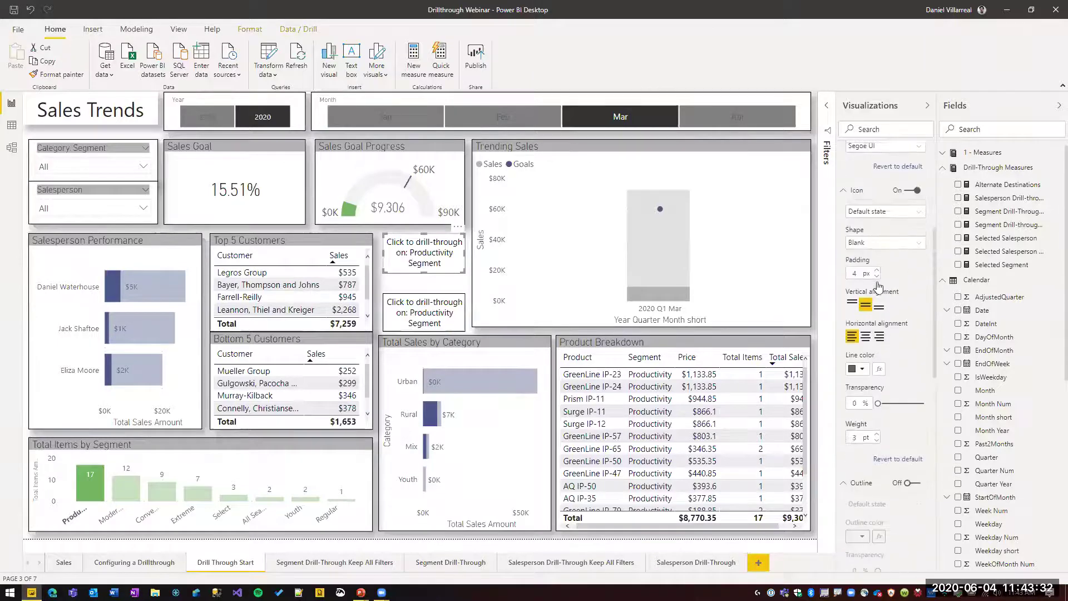
{"action": "scroll", "coordinate": [875, 282], "scroll_direction": "up", "scroll_amount": 3}
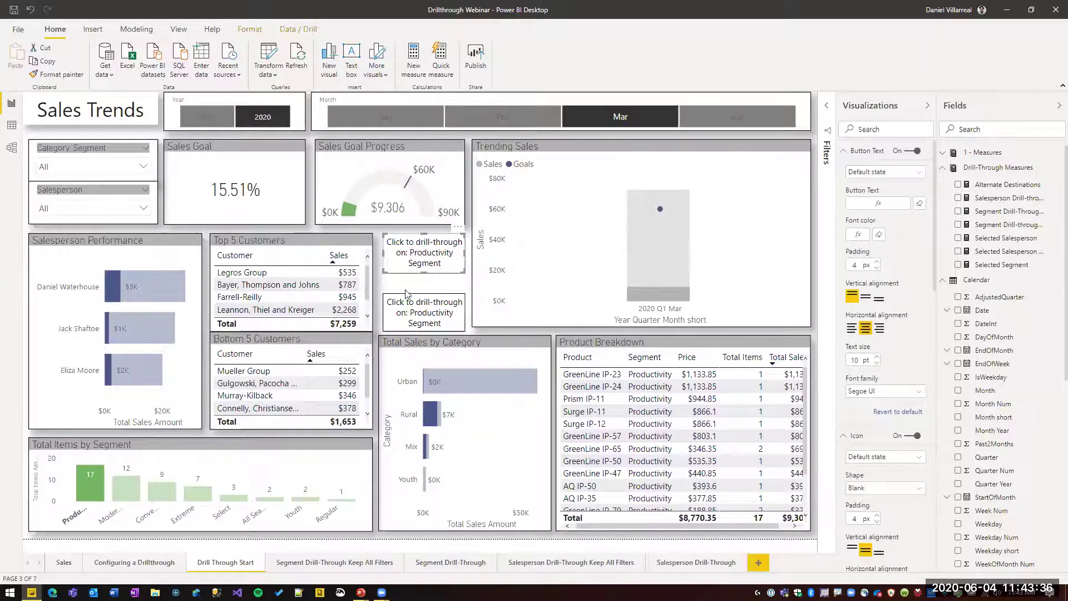
Examine the upper drill-through button's action type and the list of pages available as its destination.
{"action": "left_click", "coordinate": [442, 266]}
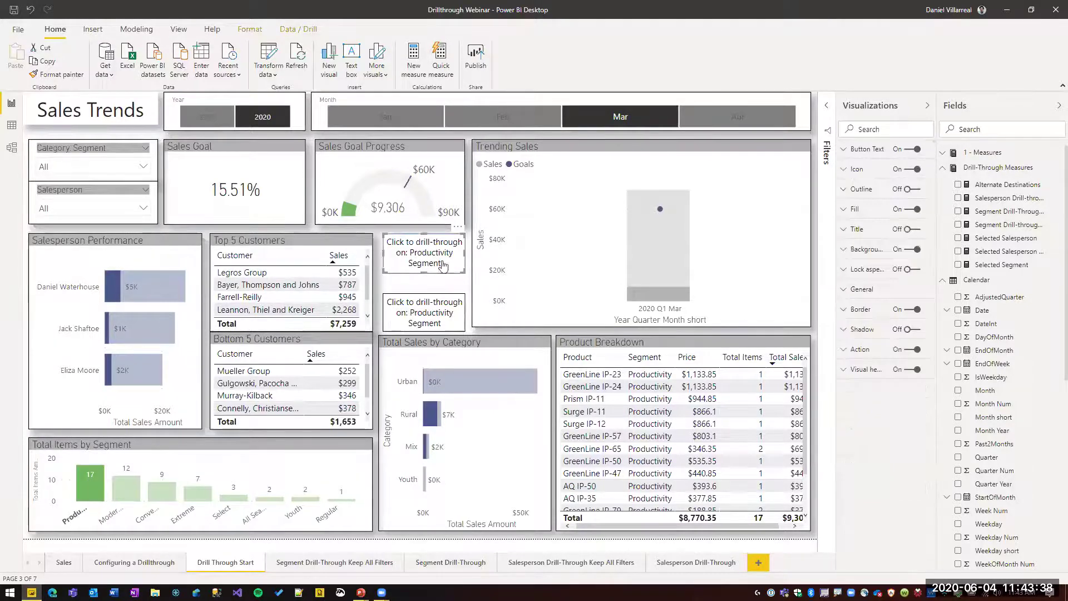
{"action": "left_click", "coordinate": [861, 350]}
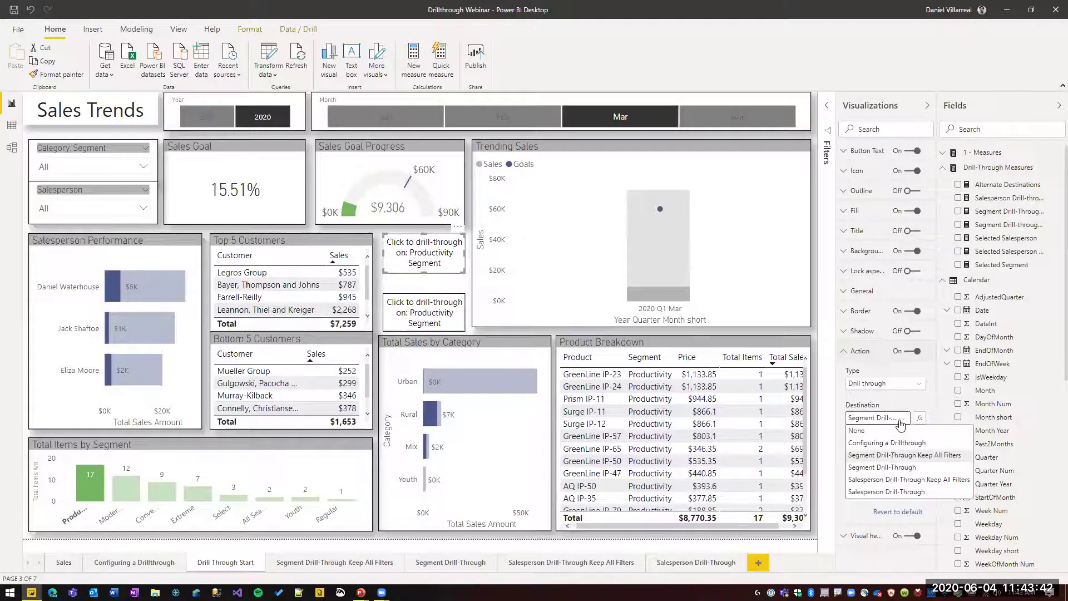
{"action": "left_click", "coordinate": [901, 424]}
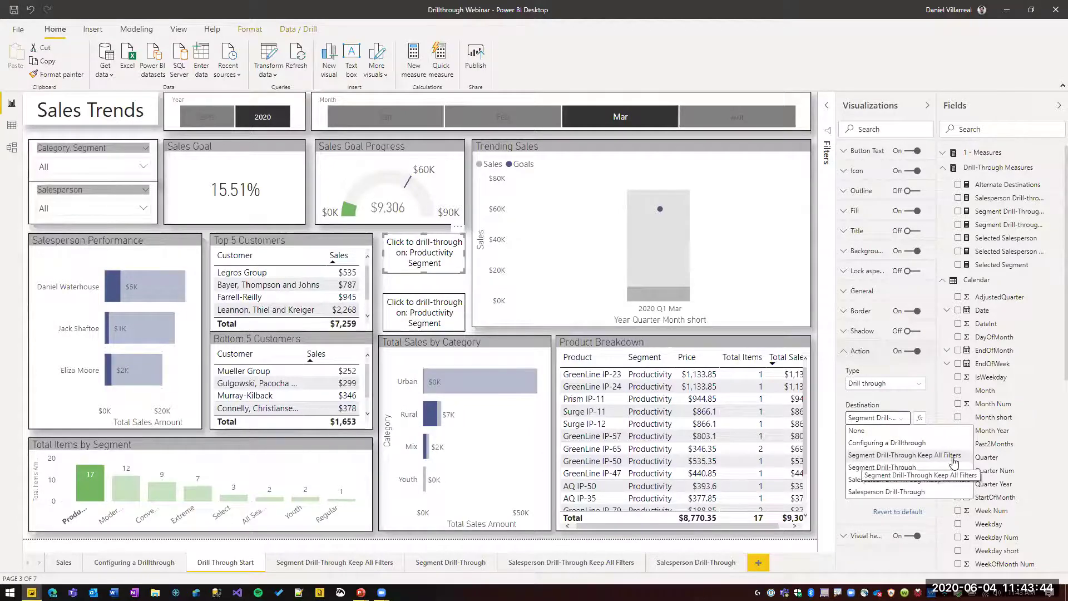
{"action": "left_click", "coordinate": [902, 423]}
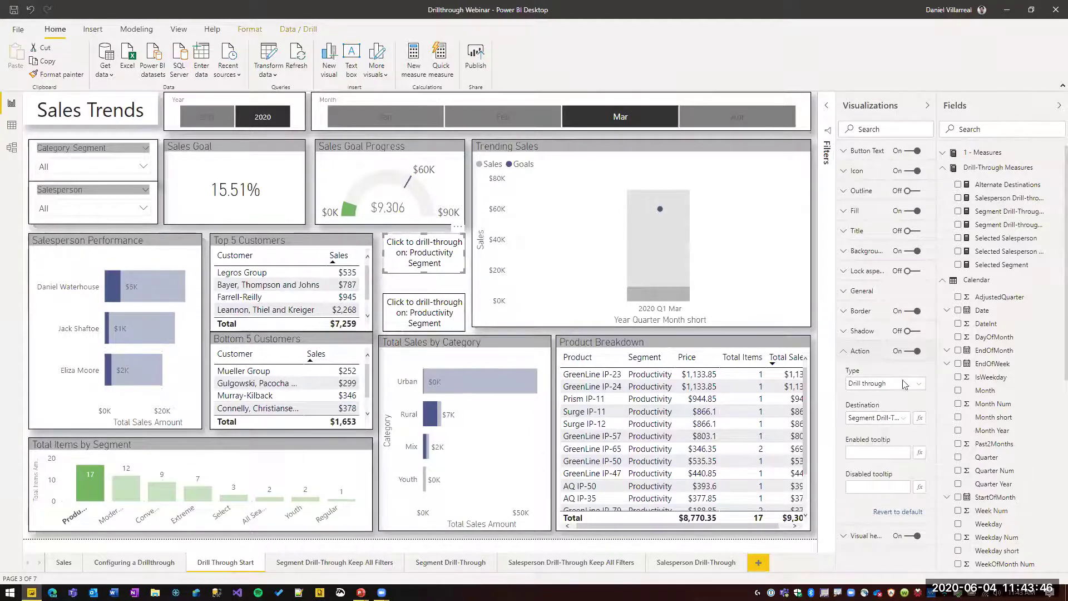
{"action": "left_click", "coordinate": [856, 352]}
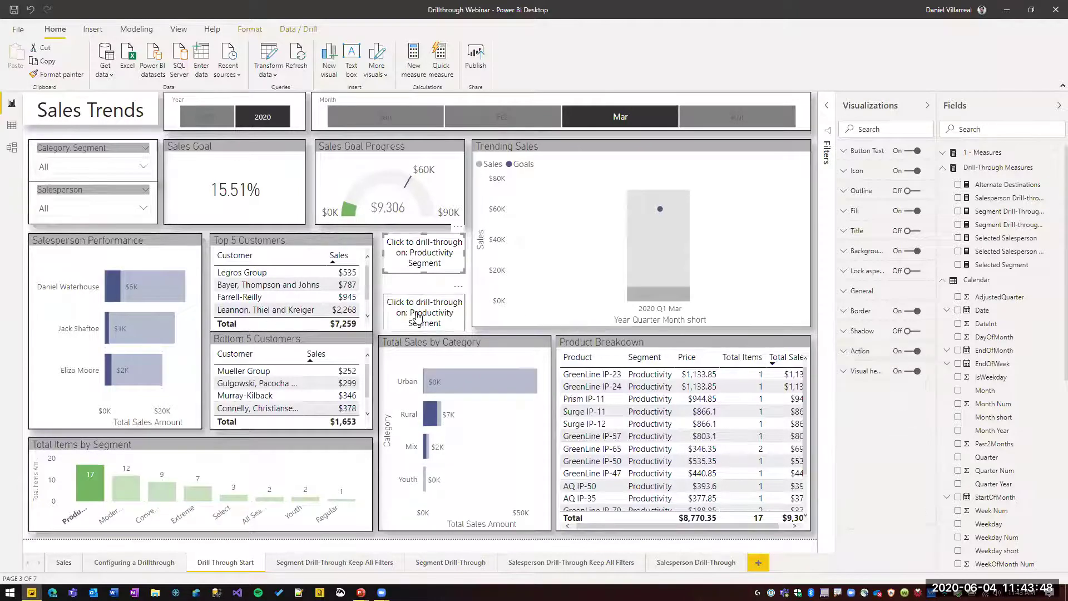
Examine the lower drill-through button's action and the field that its conditional destination is based on.
{"action": "left_click", "coordinate": [424, 311]}
{"action": "left_click", "coordinate": [868, 356]}
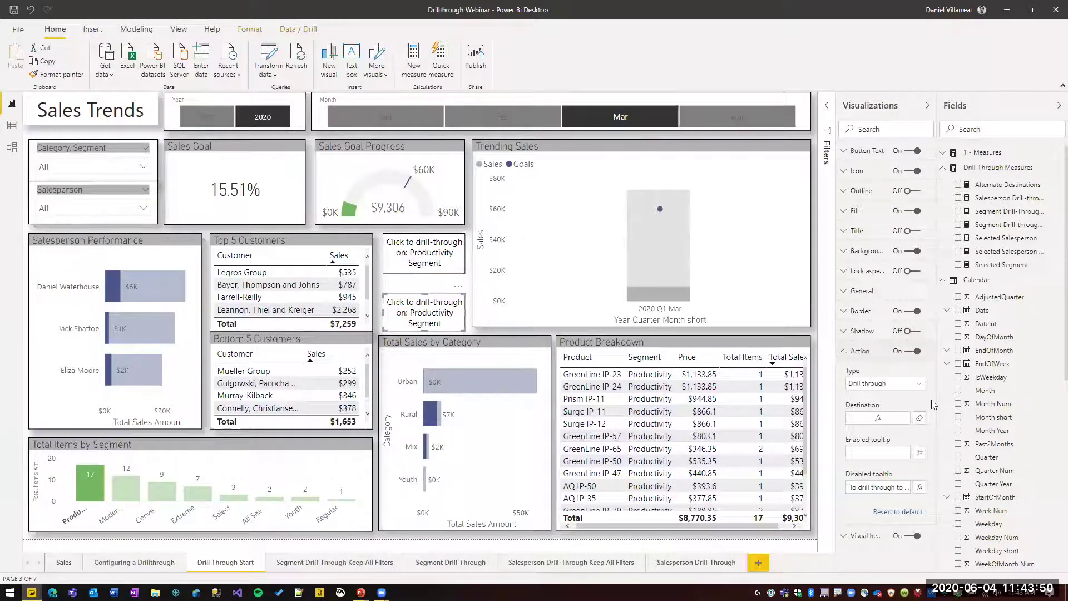
{"action": "left_click", "coordinate": [878, 418]}
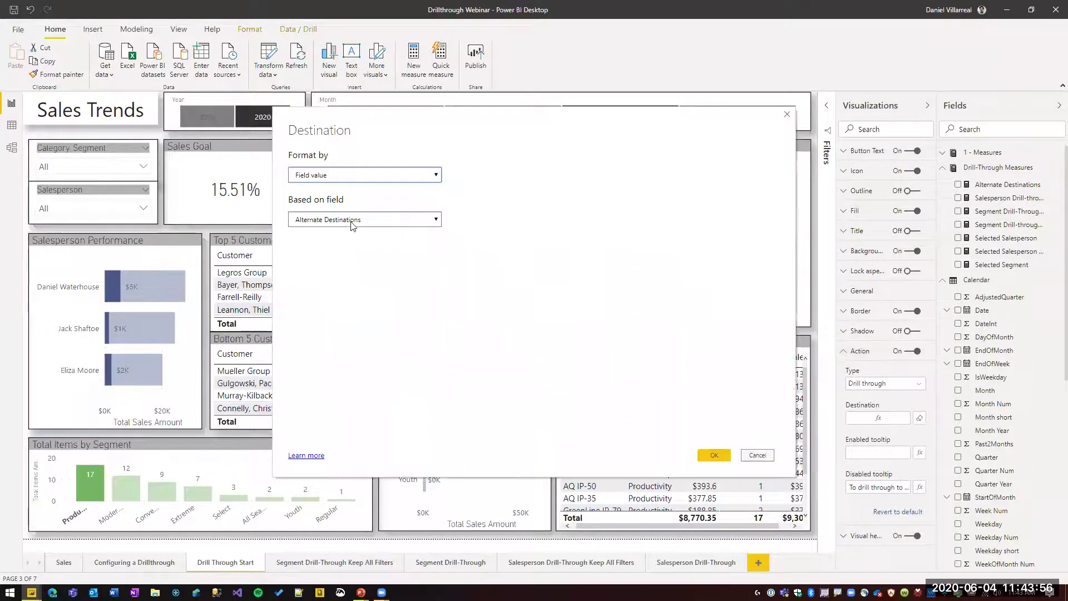
{"action": "left_click", "coordinate": [787, 116]}
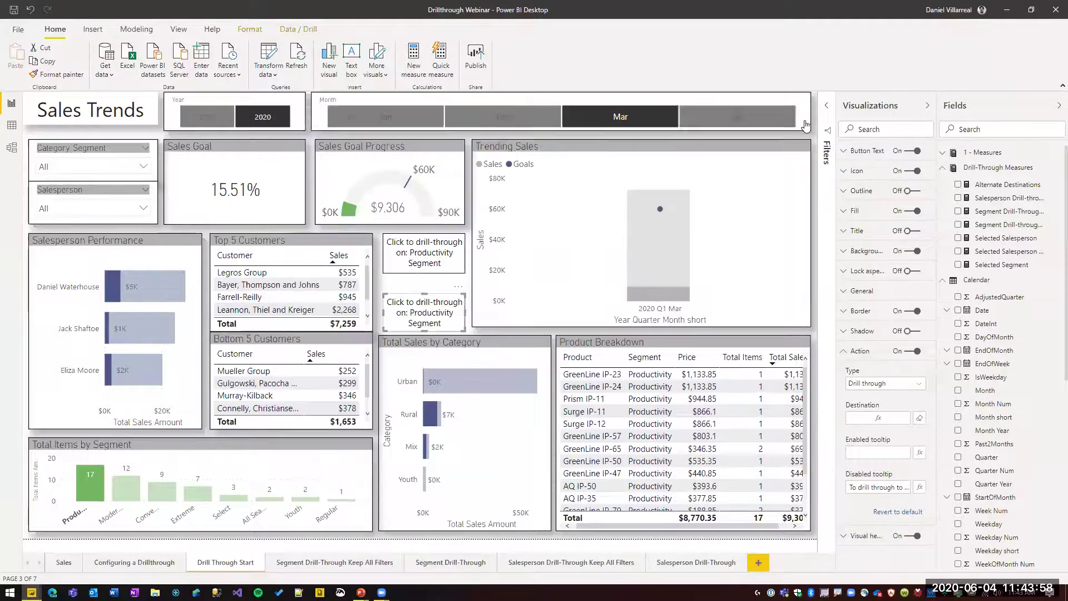
Show the full Alternate Destinations measure and examine the SWITCH condition for both a selected salesperson and a selected segment.
{"action": "left_click", "coordinate": [1008, 186]}
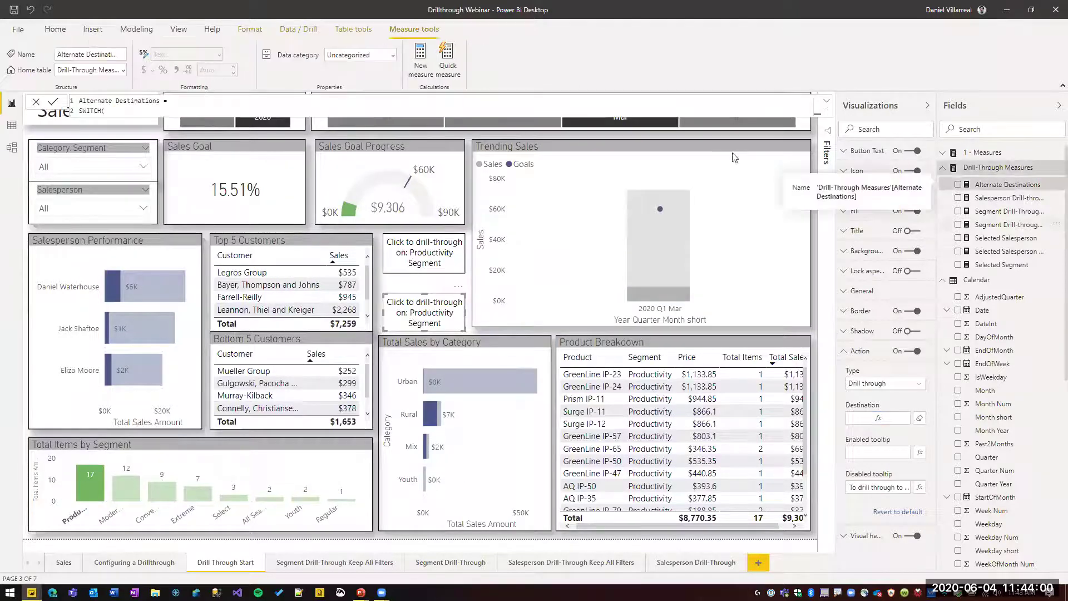
{"action": "left_click", "coordinate": [827, 100]}
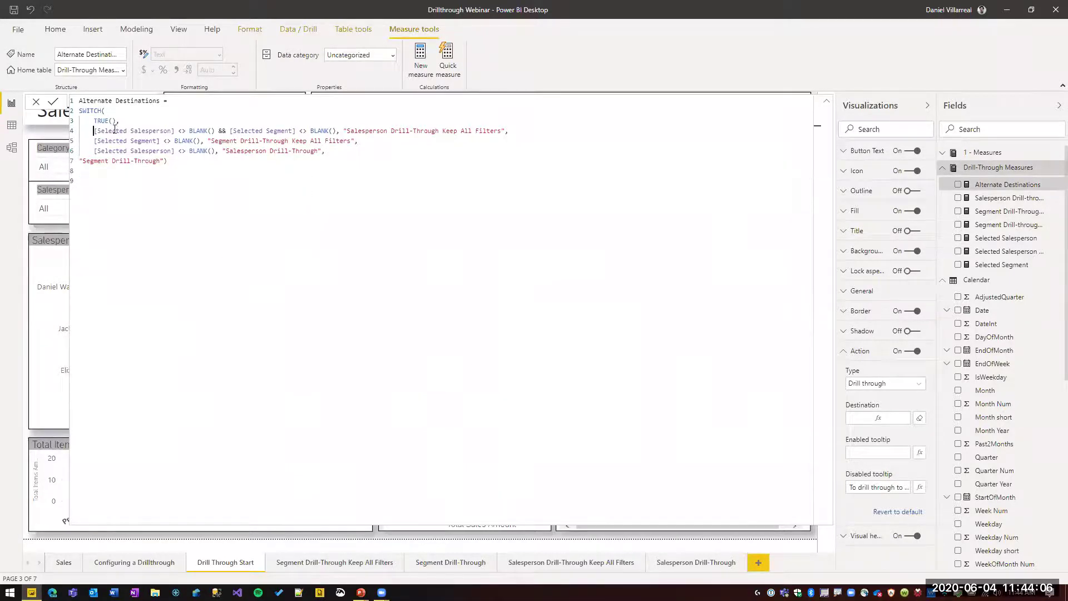
{"action": "left_click_drag", "start_coordinate": [114, 129], "coordinate": [502, 130]}
{"action": "left_click", "coordinate": [339, 130]}
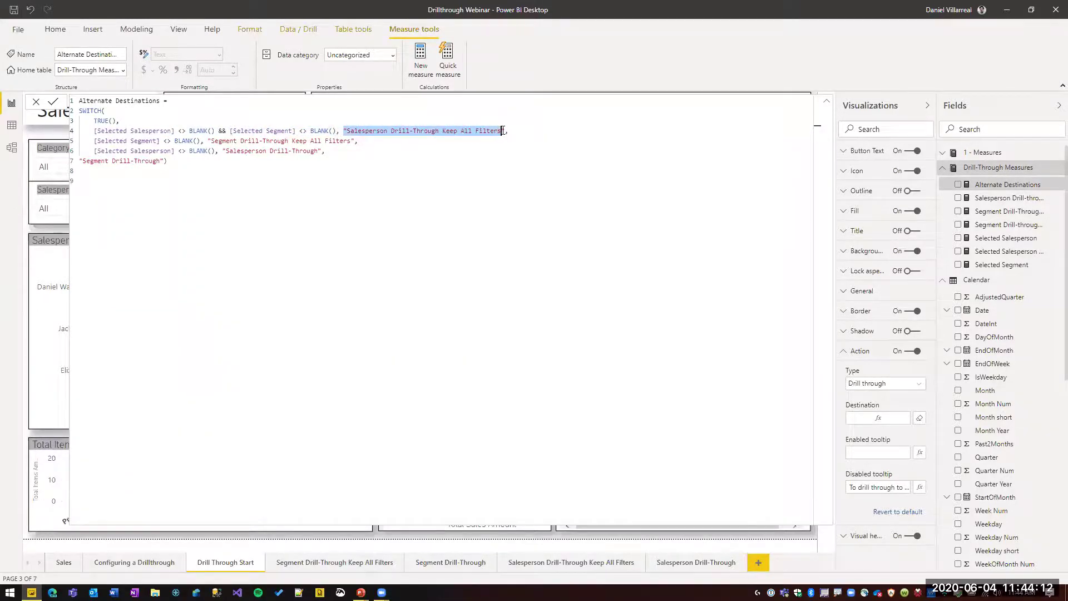
{"action": "left_click", "coordinate": [96, 141]}
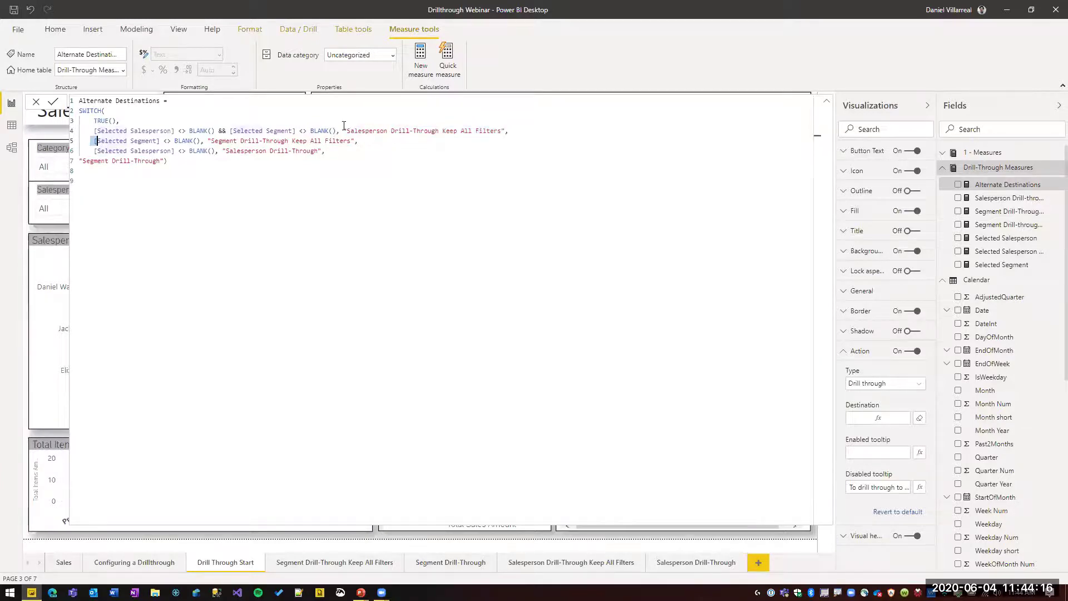
{"action": "left_click_drag", "start_coordinate": [339, 131], "coordinate": [506, 131]}
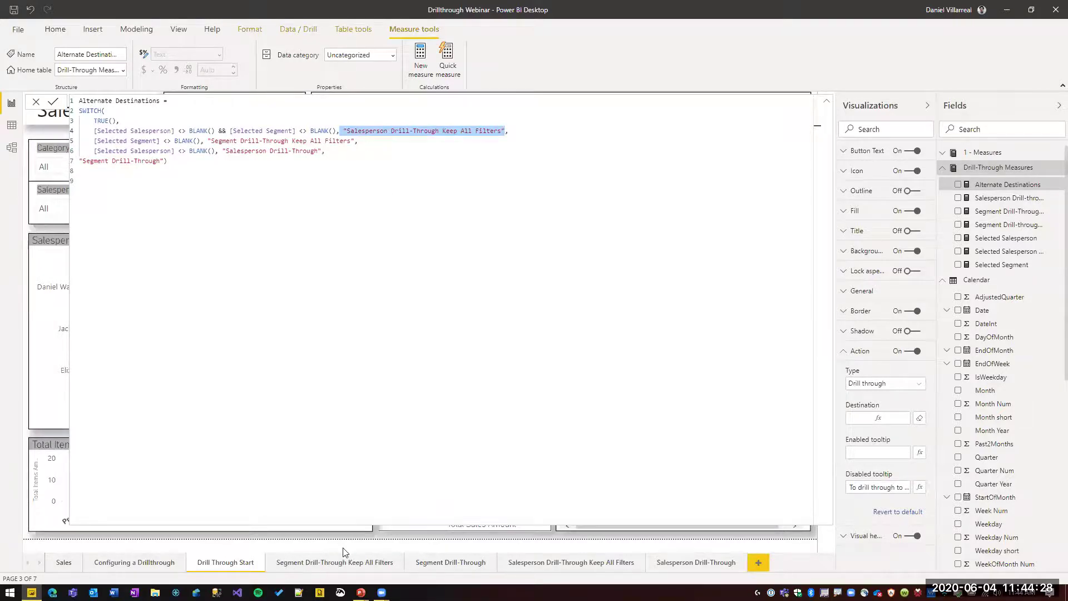
Examine the Selected Segment condition in Alternate Destinations and its "Segment Drill-Through Keep All Filters" destination.
{"action": "left_click", "coordinate": [142, 150]}
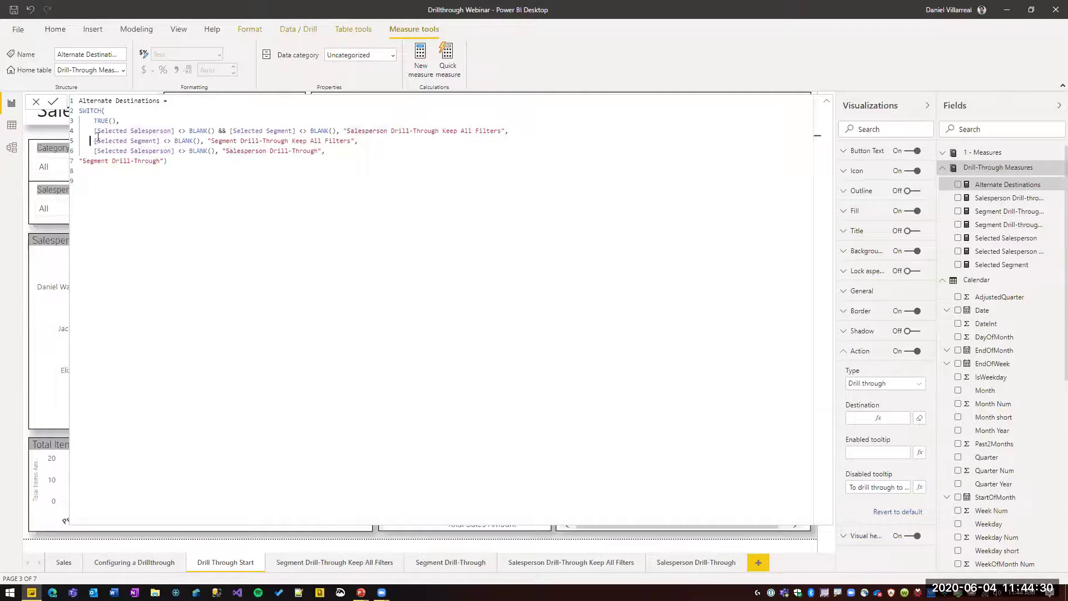
{"action": "left_click_drag", "start_coordinate": [97, 137], "coordinate": [202, 140]}
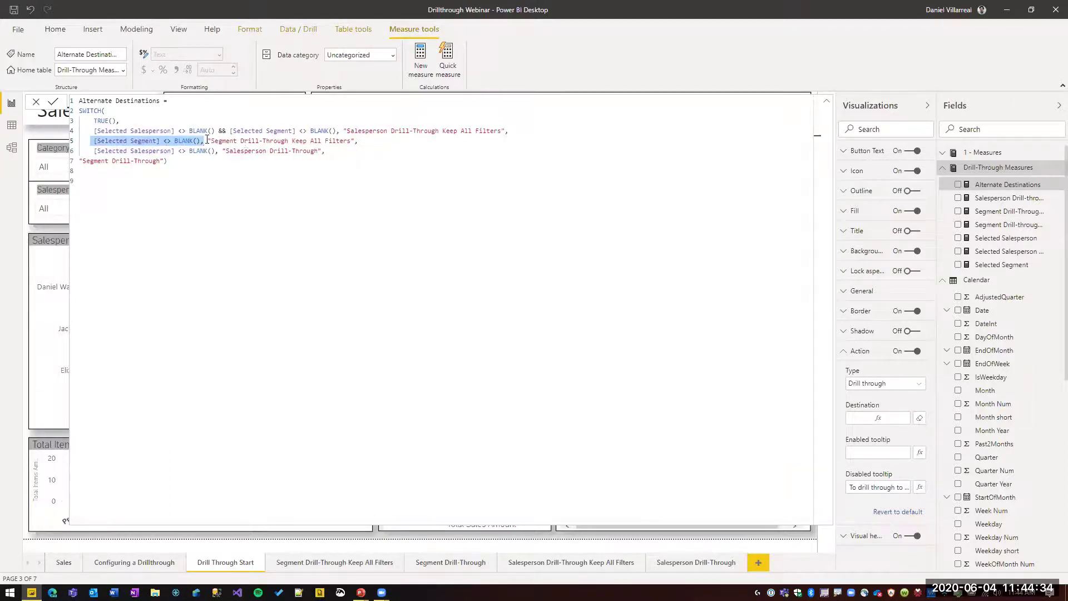
{"action": "left_click_drag", "start_coordinate": [207, 141], "coordinate": [365, 141]}
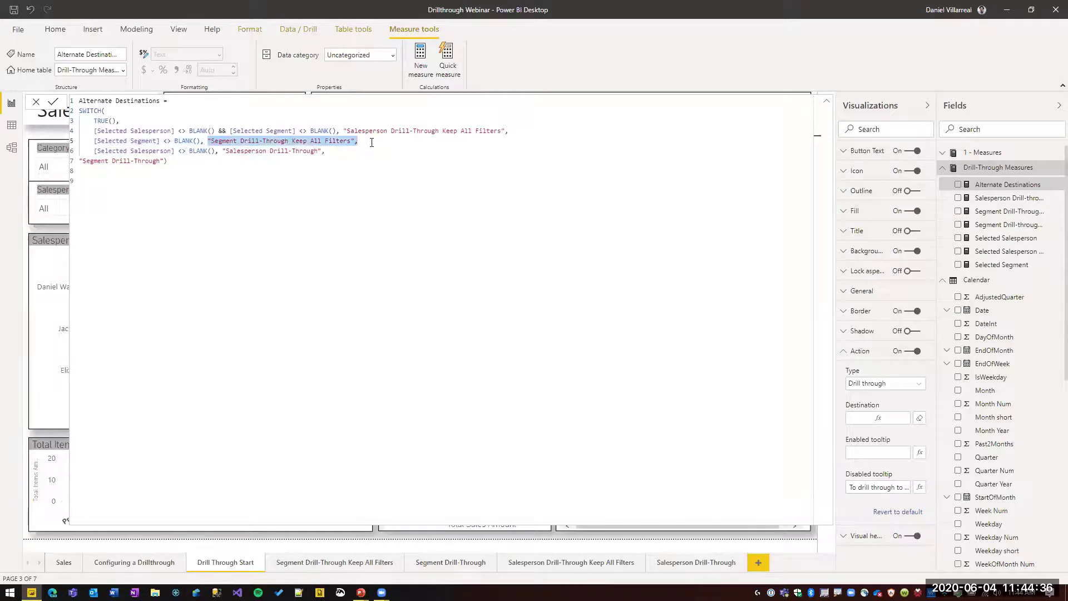
{"action": "left_click", "coordinate": [371, 141]}
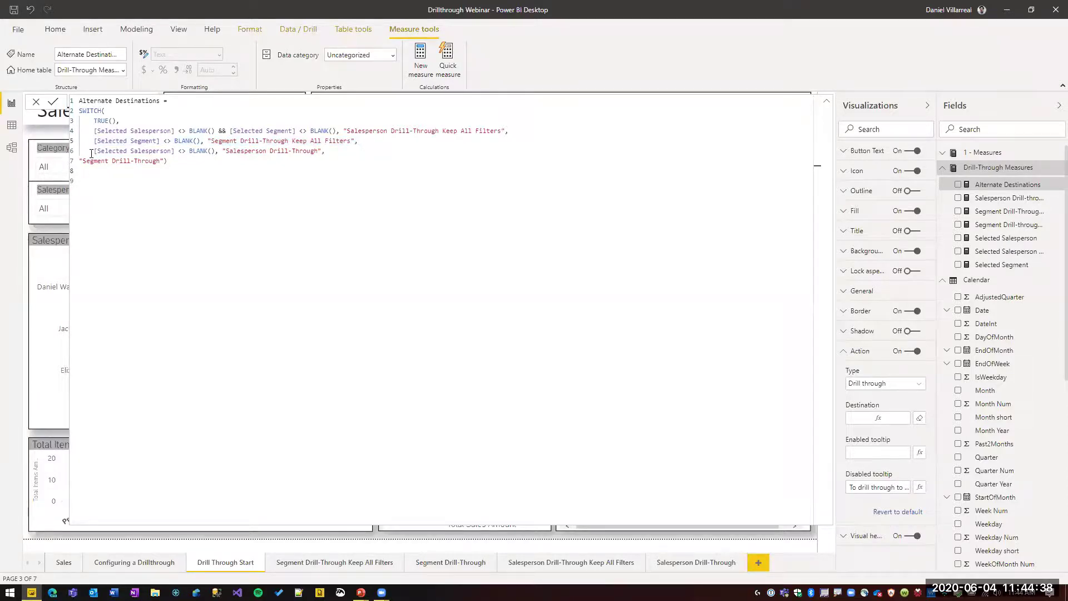
Examine the Selected Salesperson-only condition and the "Segment Drill-Through" fallback in Alternate Destinations, and collapse the formula.
{"action": "left_click_drag", "start_coordinate": [93, 151], "coordinate": [328, 152]}
{"action": "left_click", "coordinate": [196, 169]}
{"action": "left_click_drag", "start_coordinate": [81, 162], "coordinate": [166, 161]}
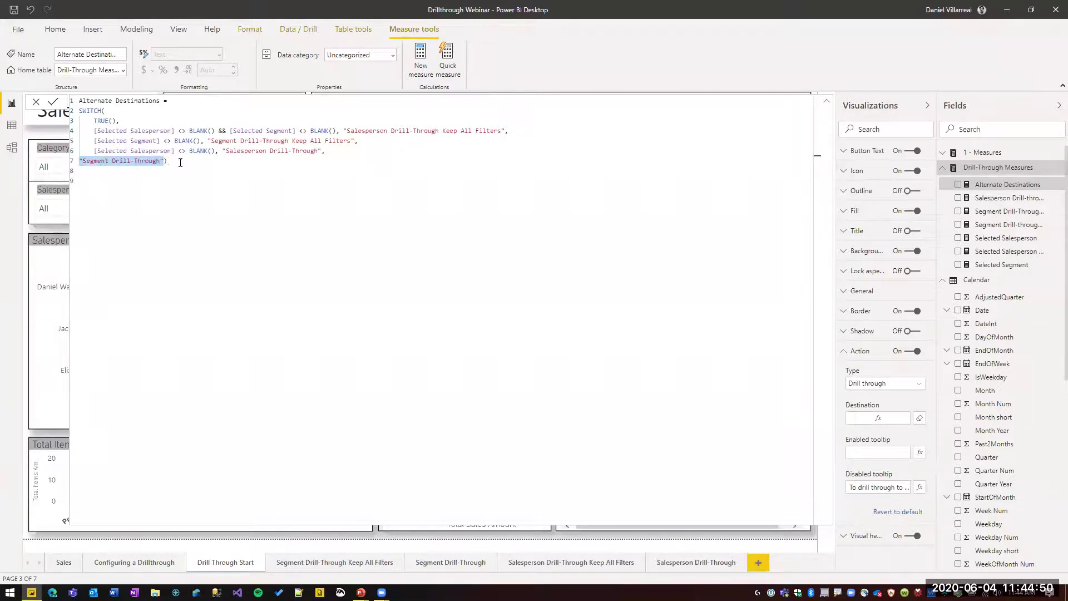
{"action": "left_click", "coordinate": [181, 162]}
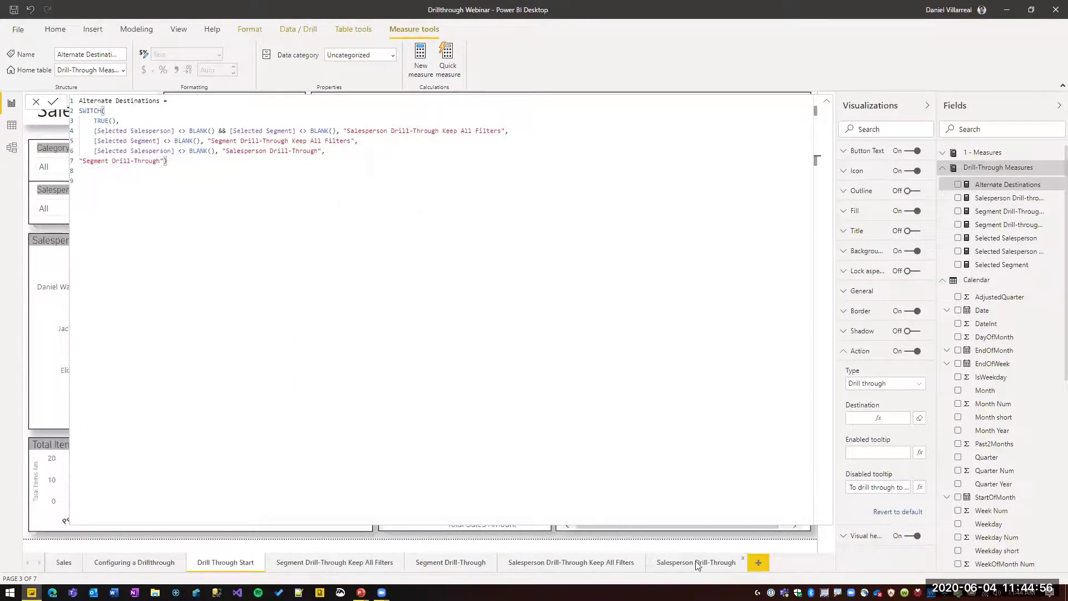
{"action": "left_click", "coordinate": [262, 171]}
{"action": "left_click", "coordinate": [123, 103]}
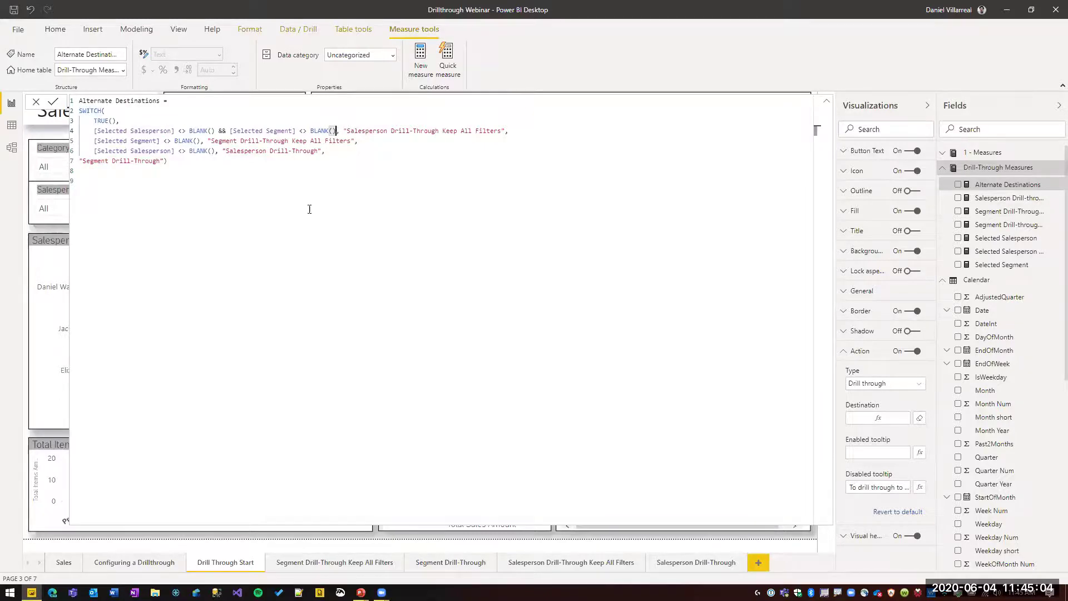
{"action": "left_click", "coordinate": [829, 103]}
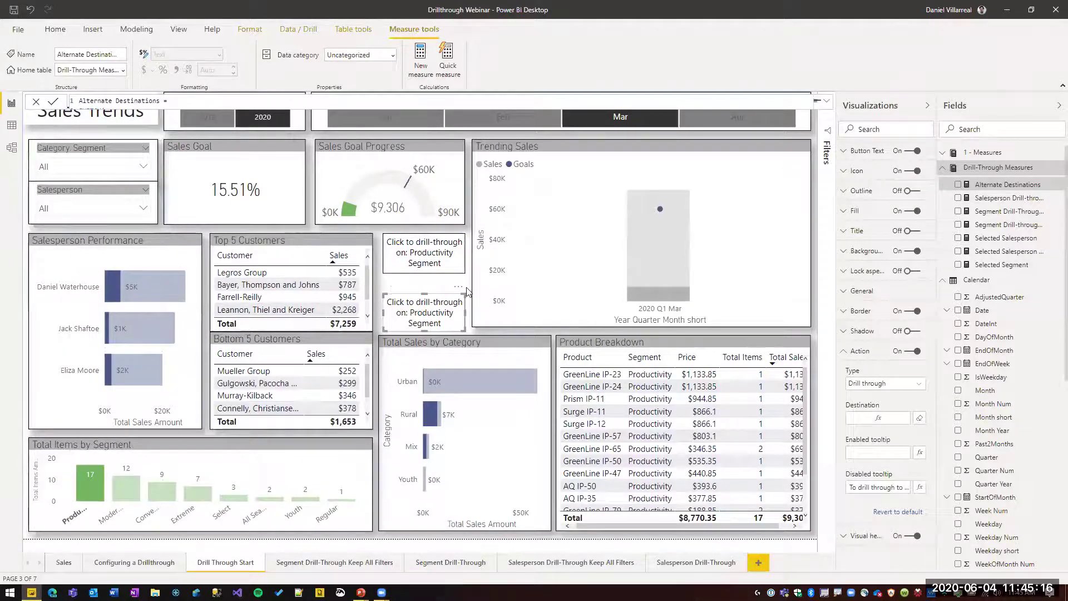
Reselect the Productivity column in Total Items by Segment and drill through with the lower button.
{"action": "left_click", "coordinate": [425, 283]}
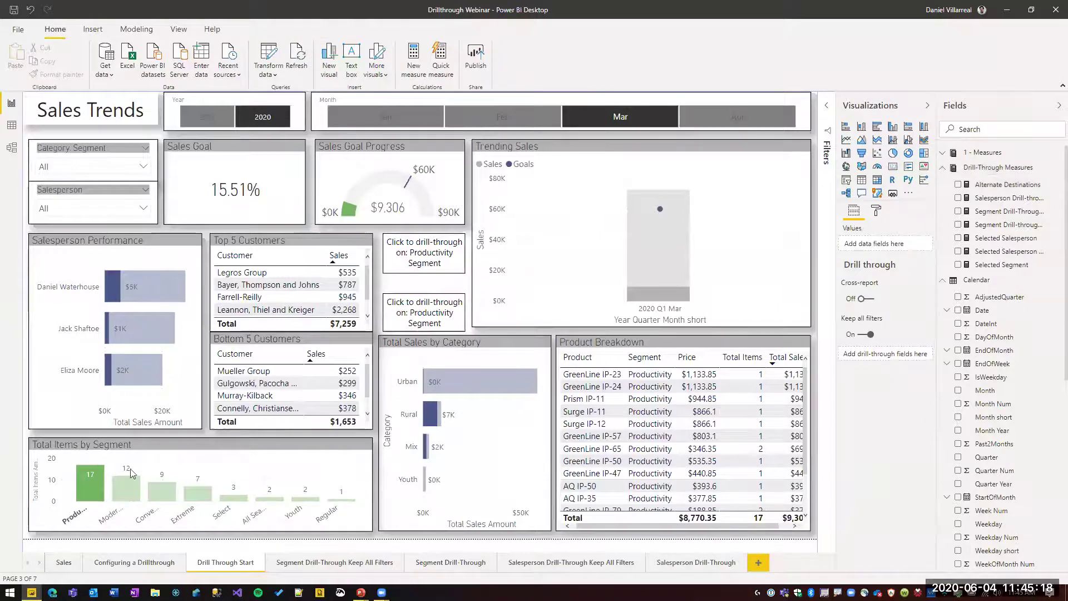
{"action": "left_click", "coordinate": [92, 489]}
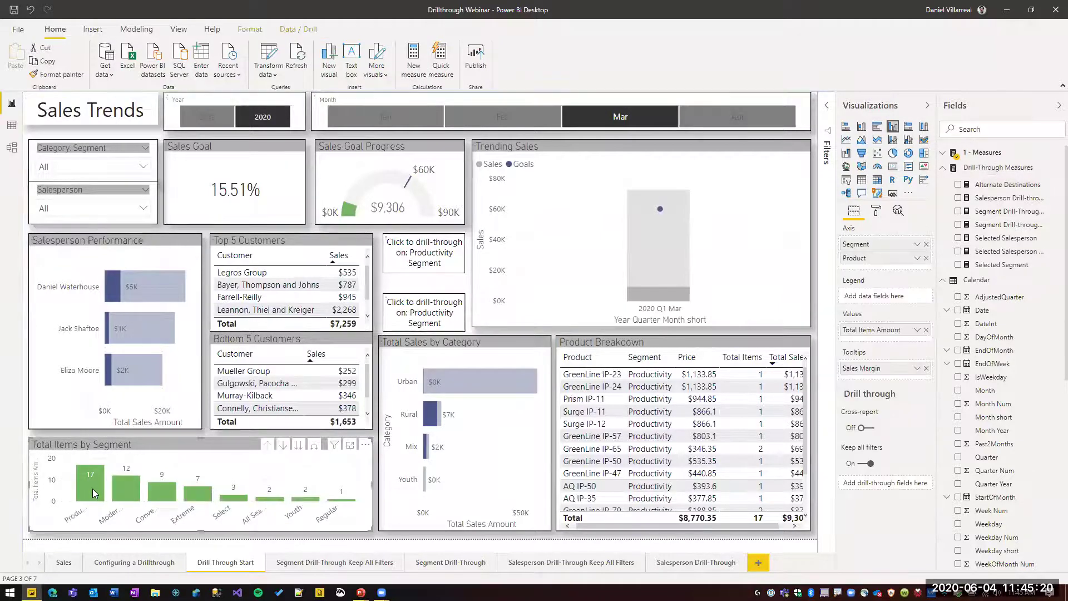
{"action": "left_click", "coordinate": [94, 492]}
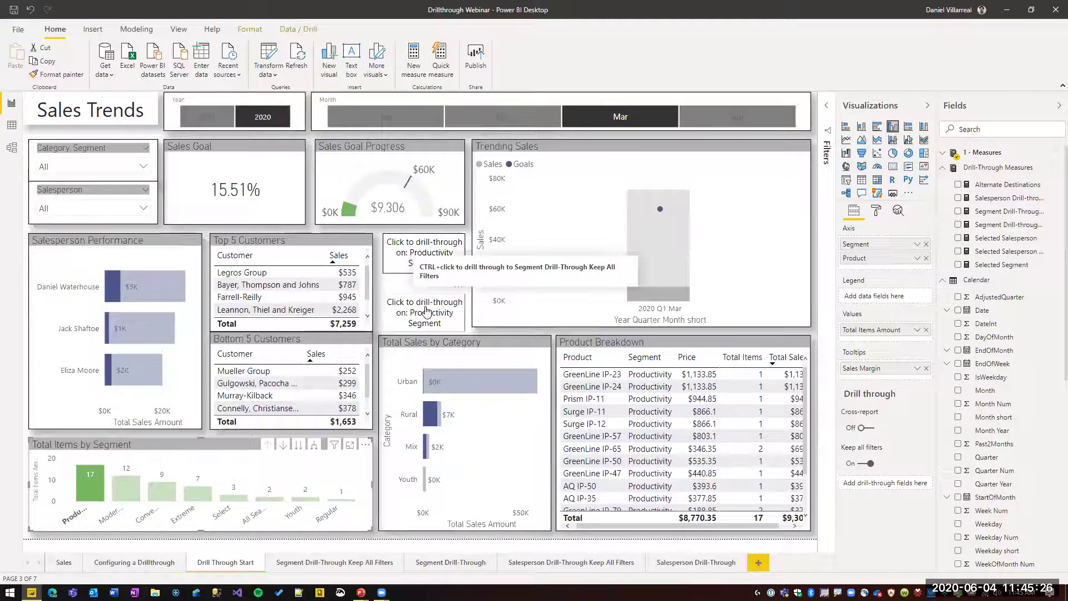
{"action": "left_click", "coordinate": [426, 310], "text": "ctrl"}
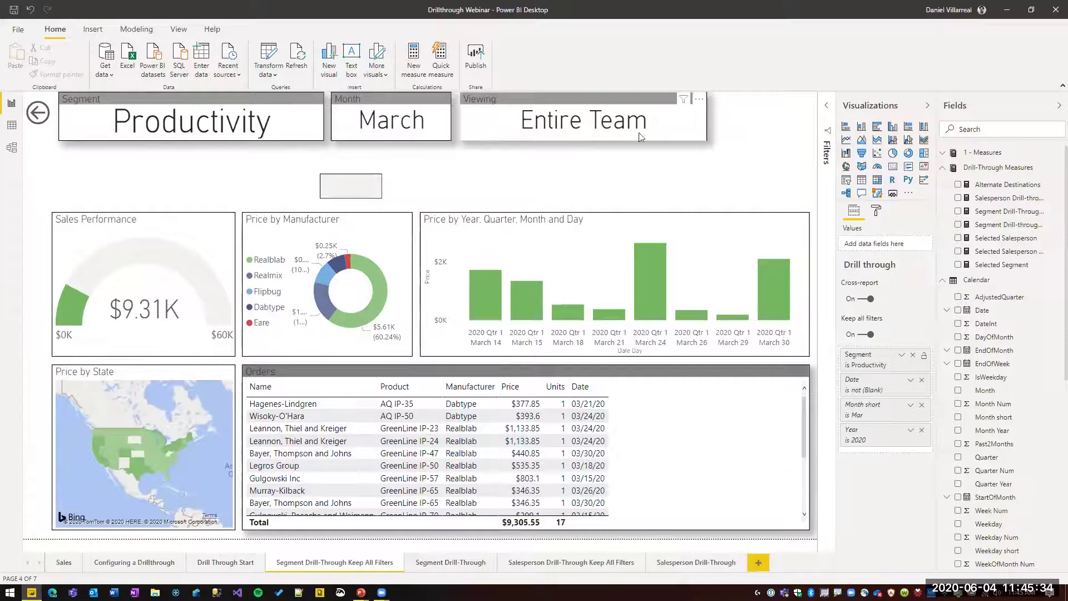
Examine the Selected Salesperson Title measure behind the Viewing card, including its SELECTEDVALUE function and "Entire Team" alternate result.
{"action": "left_click", "coordinate": [568, 125]}
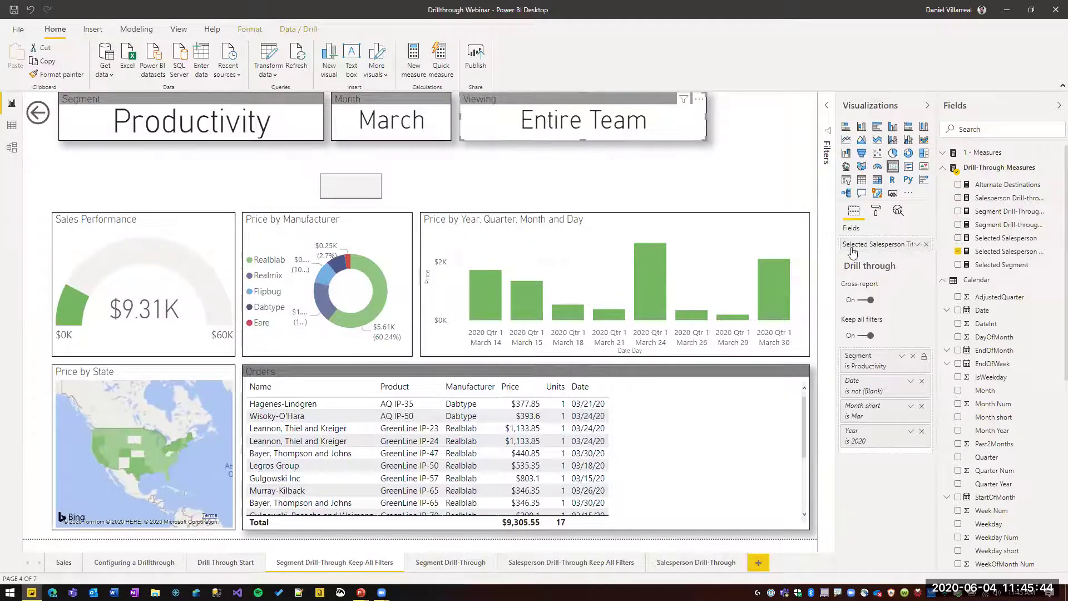
{"action": "left_click", "coordinate": [1003, 251]}
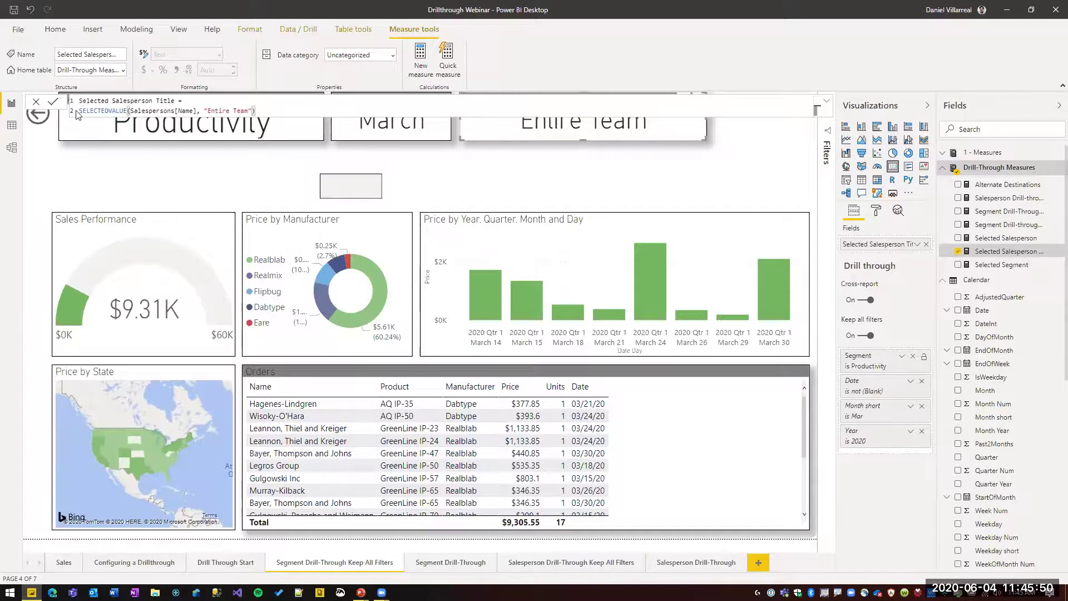
{"action": "left_click_drag", "start_coordinate": [99, 111], "coordinate": [244, 110]}
{"action": "left_click", "coordinate": [207, 110]}
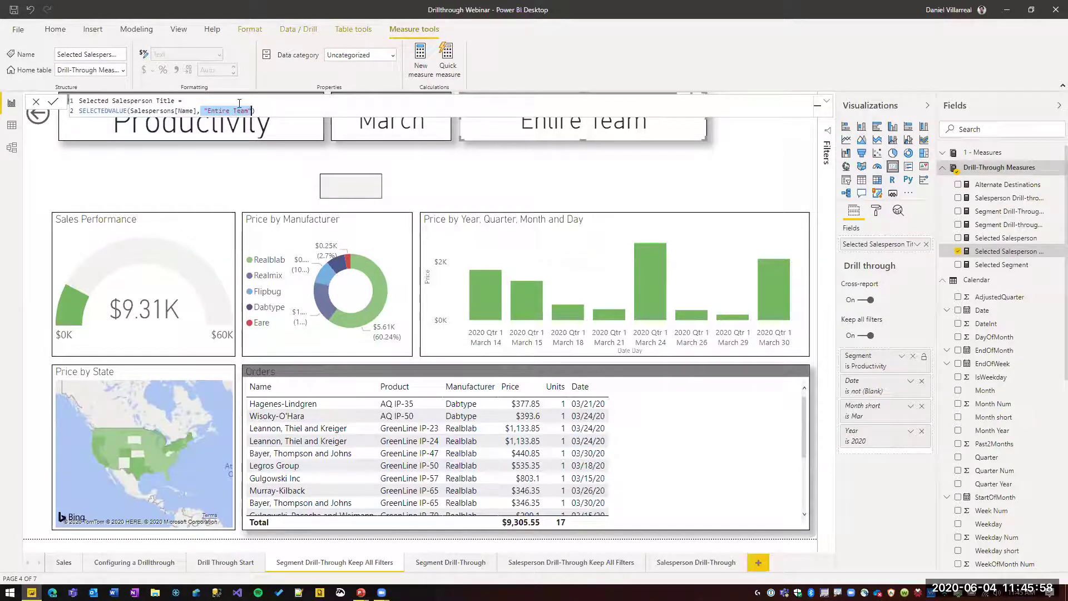
Collapse the Selected Salesperson Title formula and check the field behind the Month card.
{"action": "left_click", "coordinate": [823, 105]}
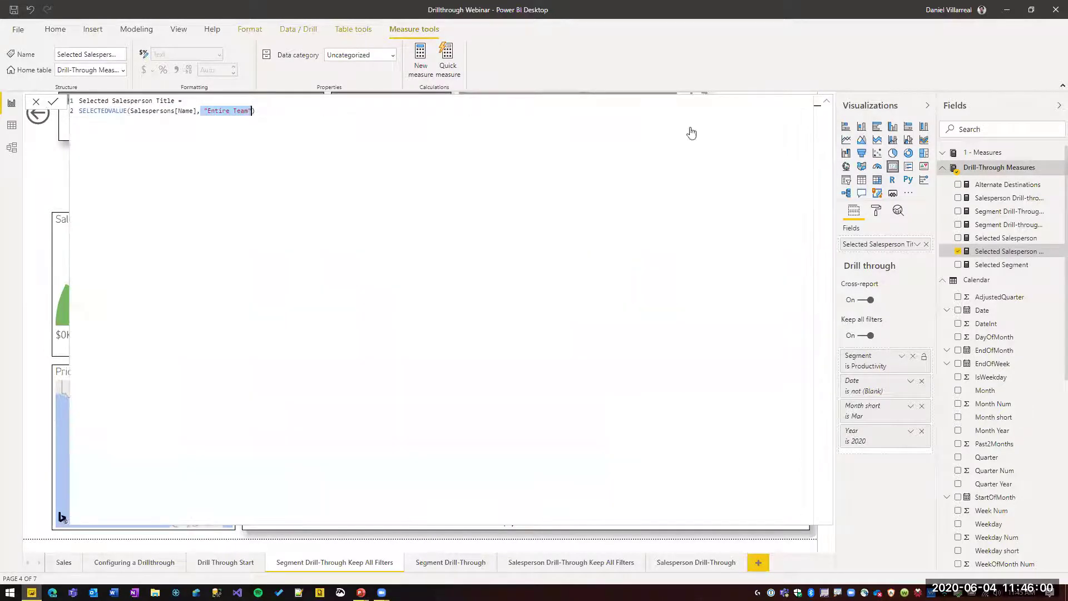
{"action": "left_click", "coordinate": [825, 102]}
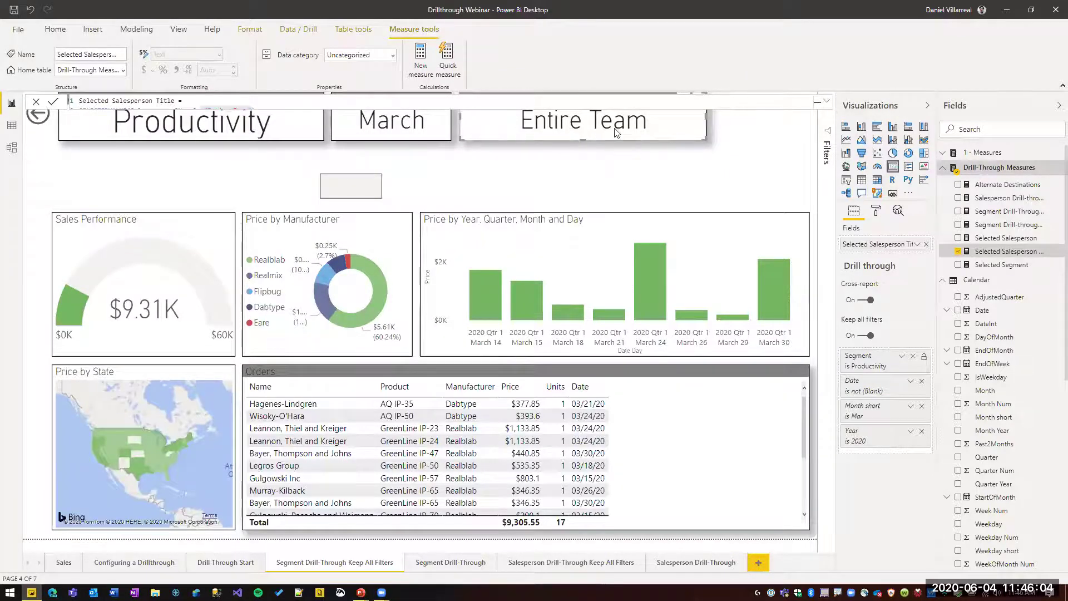
{"action": "left_click", "coordinate": [432, 139]}
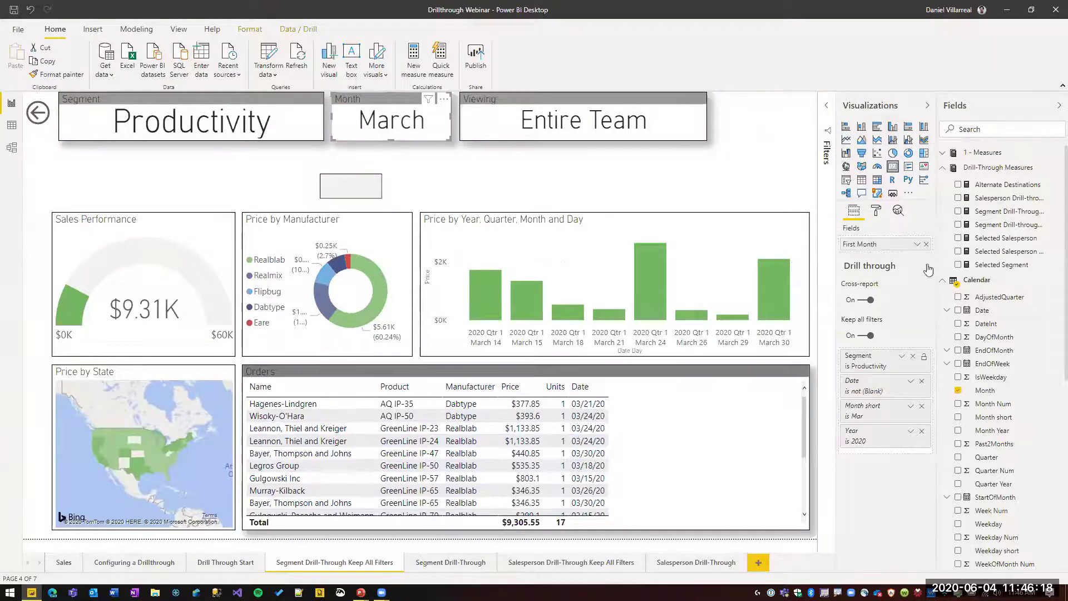
Add a temporary table of the Calendar Month field beside the Viewing card, compare it with the Month card, and delete it.
{"action": "left_click_drag", "start_coordinate": [993, 391], "coordinate": [777, 142]}
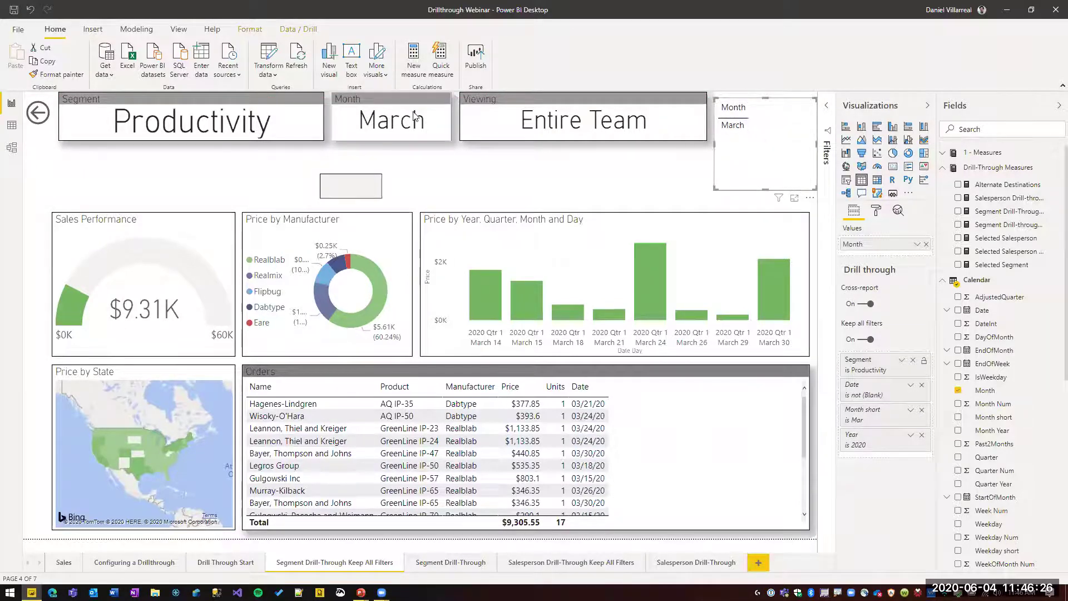
{"action": "left_click", "coordinate": [404, 129]}
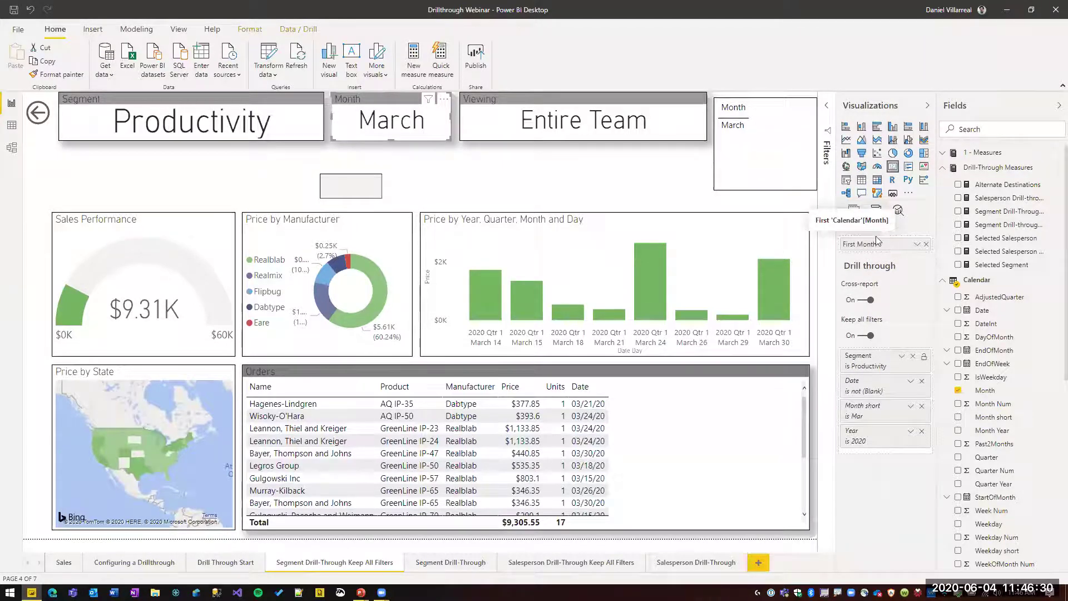
{"action": "left_click", "coordinate": [782, 173]}
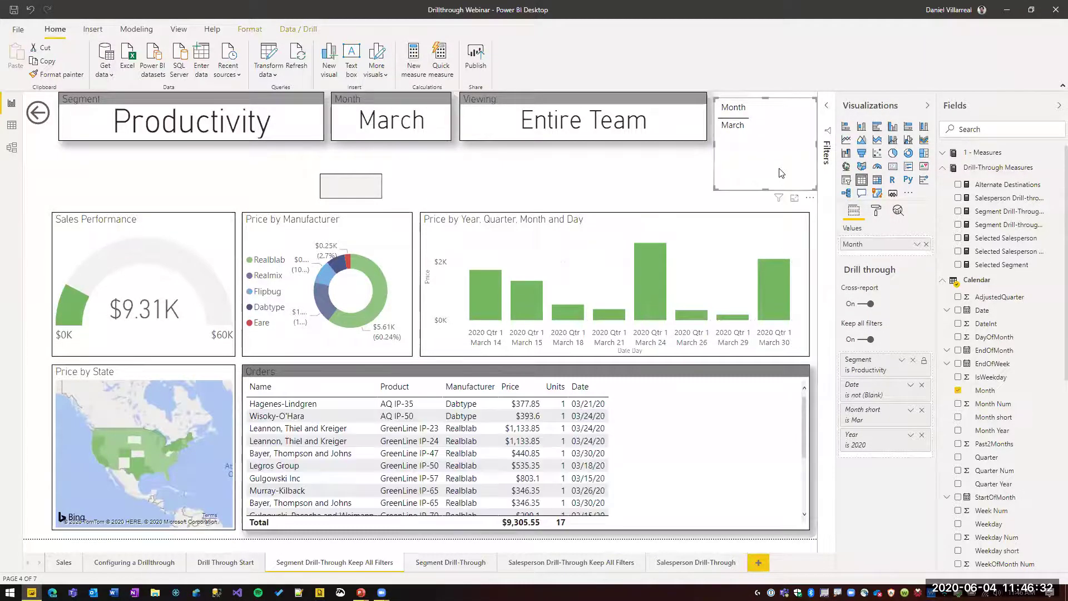
{"action": "key", "text": "Delete"}
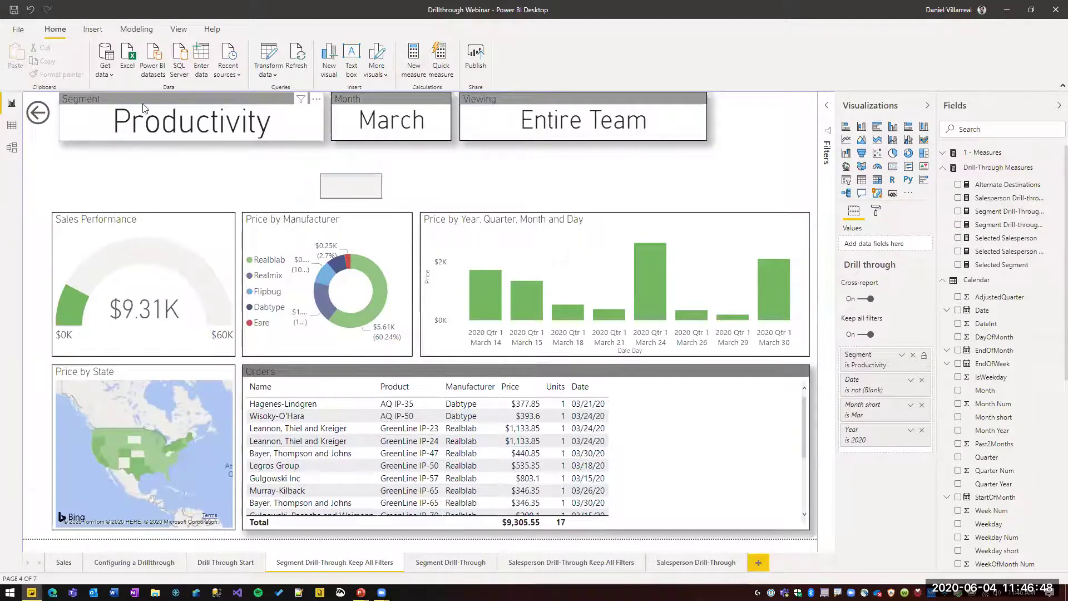
Return to Drill Through Start, select the top salesperson and the Productivity segment, and drill through with the lower button.
{"action": "left_click", "coordinate": [49, 114], "text": "ctrl"}
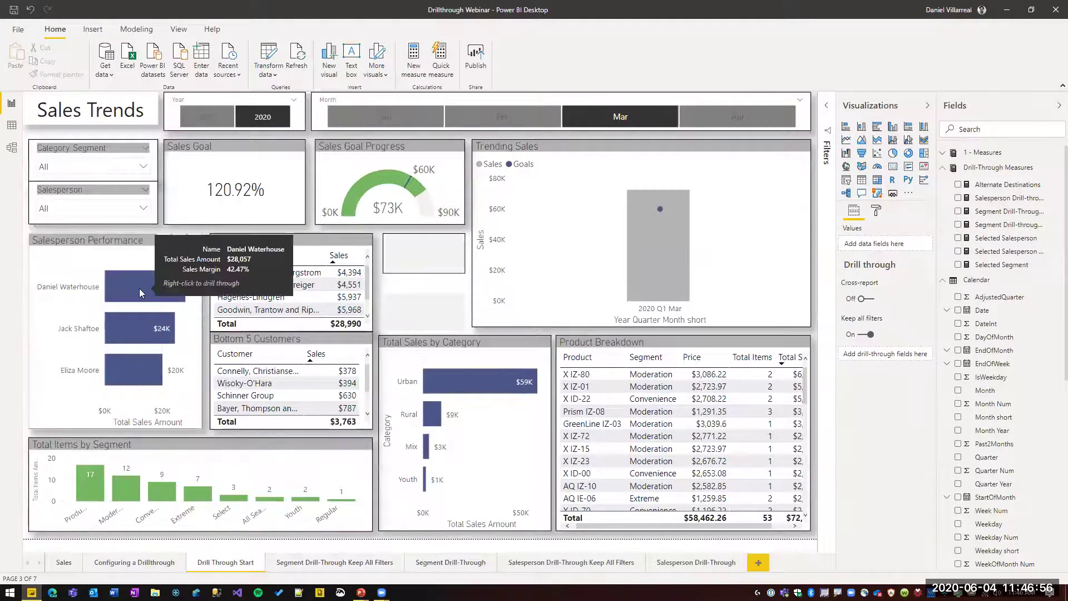
{"action": "left_click", "coordinate": [139, 288]}
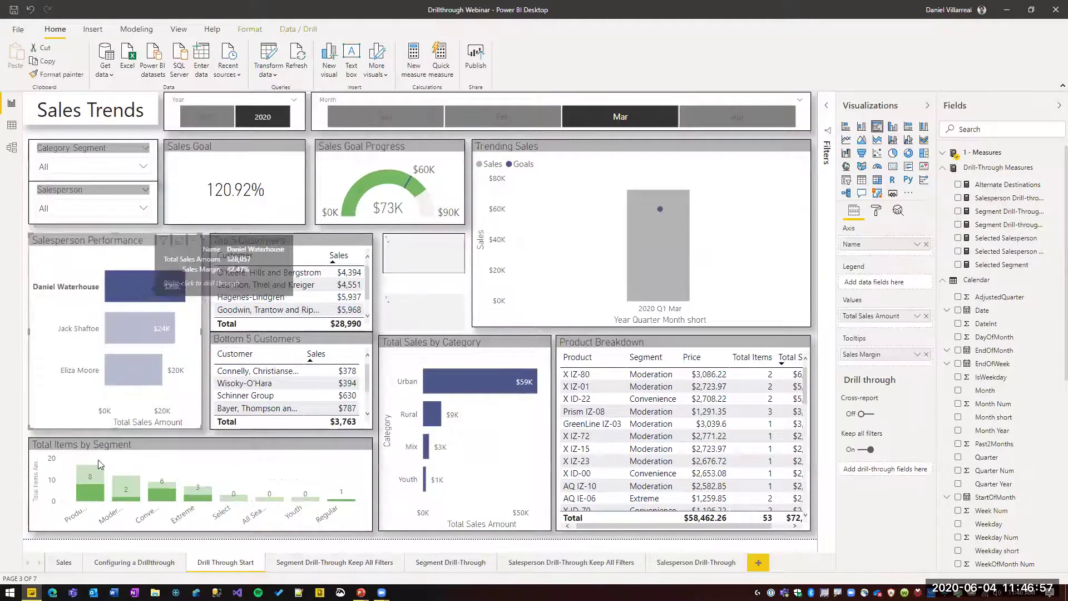
{"action": "left_click", "coordinate": [90, 492]}
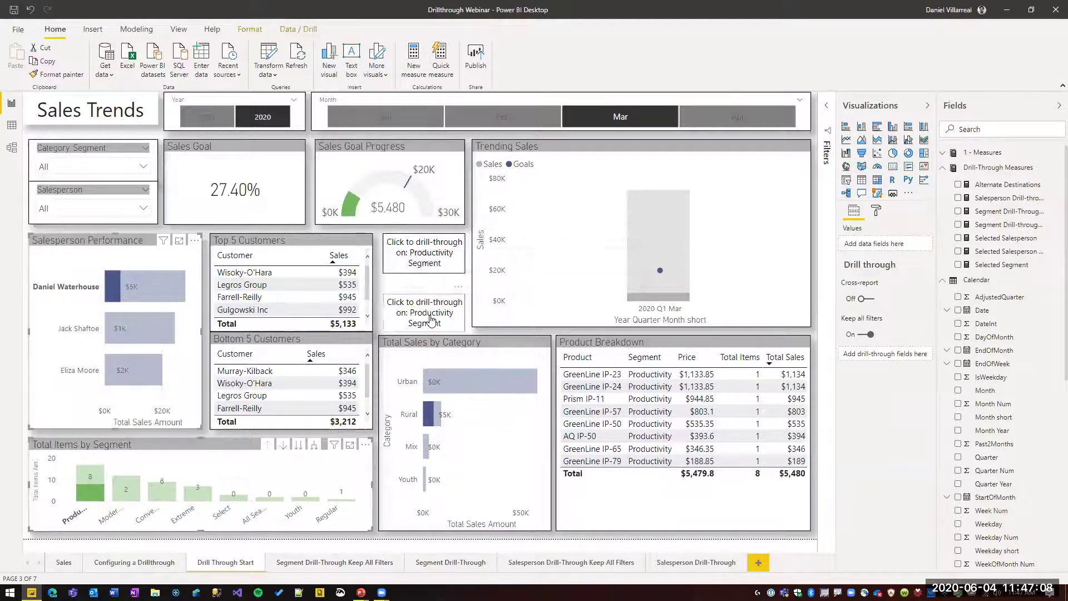
{"action": "left_click", "coordinate": [431, 318], "text": "ctrl"}
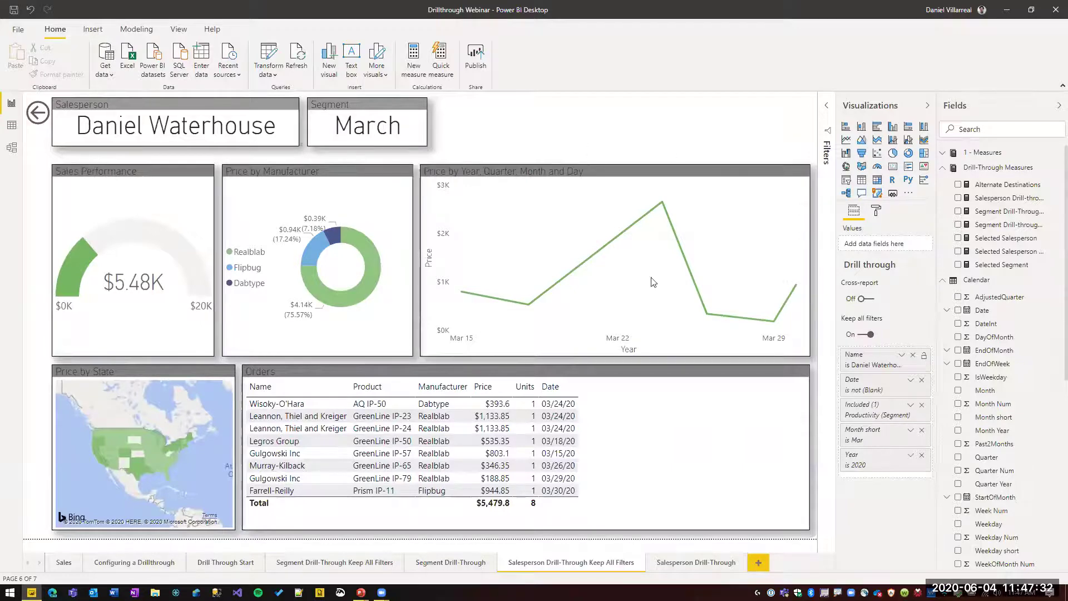
Return to Drill Through Start, highlight the Productivity segment, and switch the selection to the lowest bar in Salesperson Performance.
{"action": "left_click", "coordinate": [211, 561]}
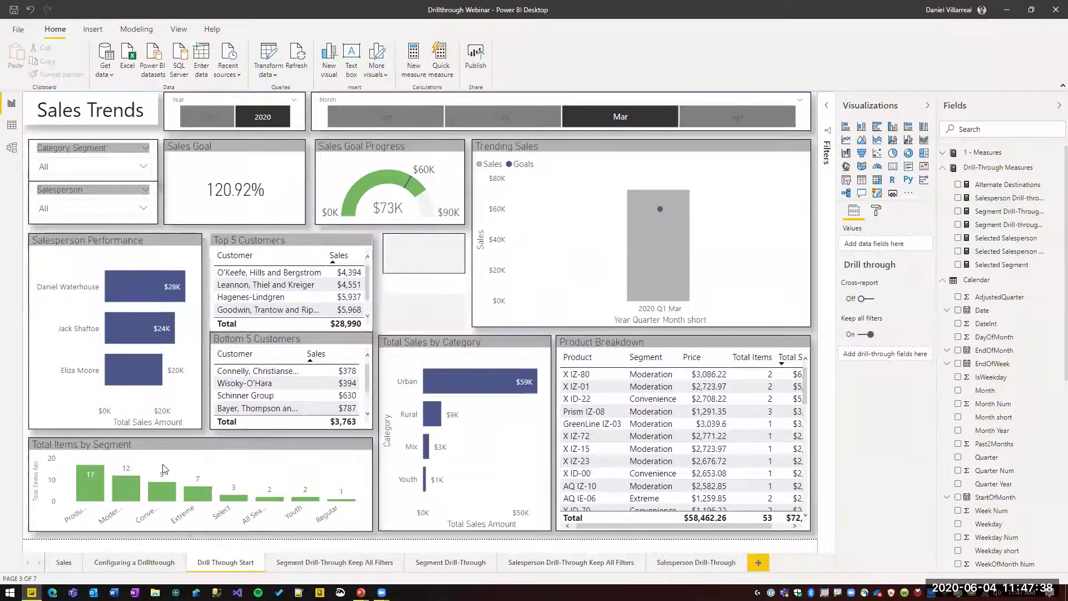
{"action": "right_click", "coordinate": [89, 482]}
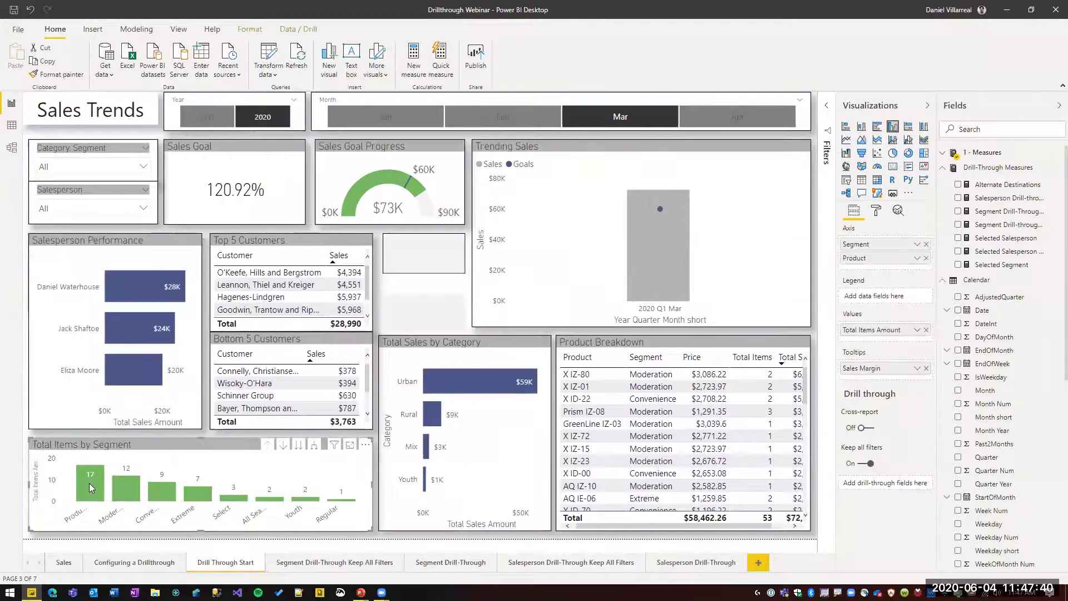
{"action": "left_click", "coordinate": [86, 496]}
{"action": "left_click", "coordinate": [86, 495]}
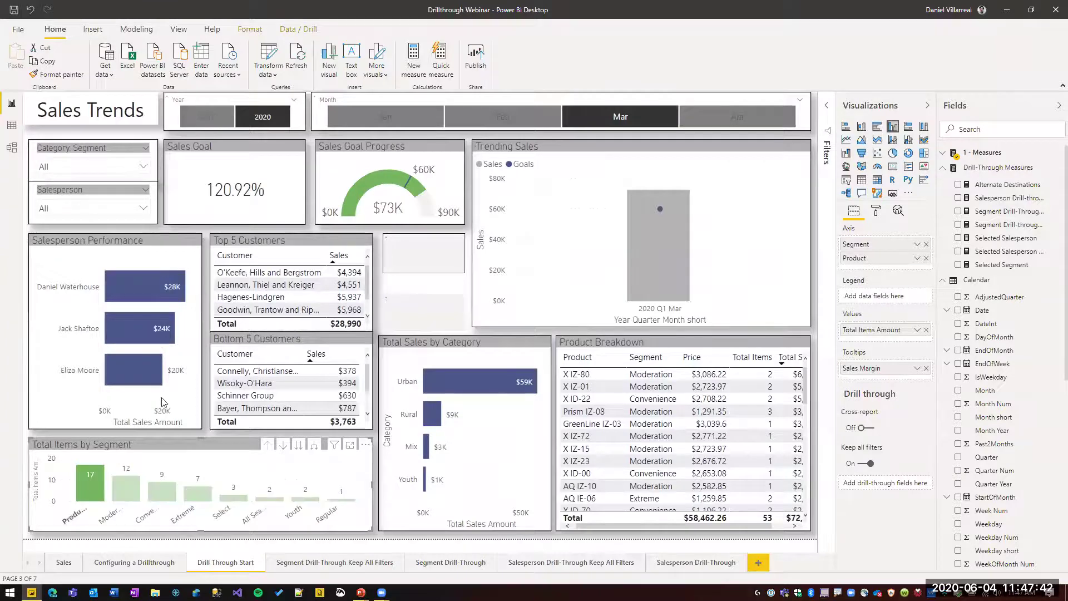
{"action": "left_click", "coordinate": [108, 371]}
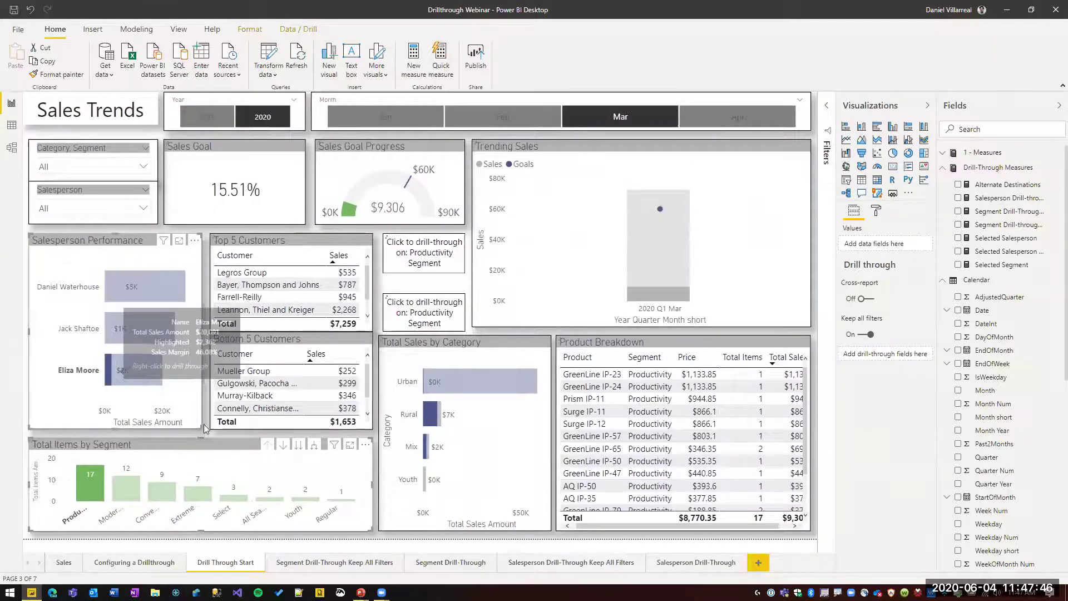
{"action": "left_click", "coordinate": [112, 368]}
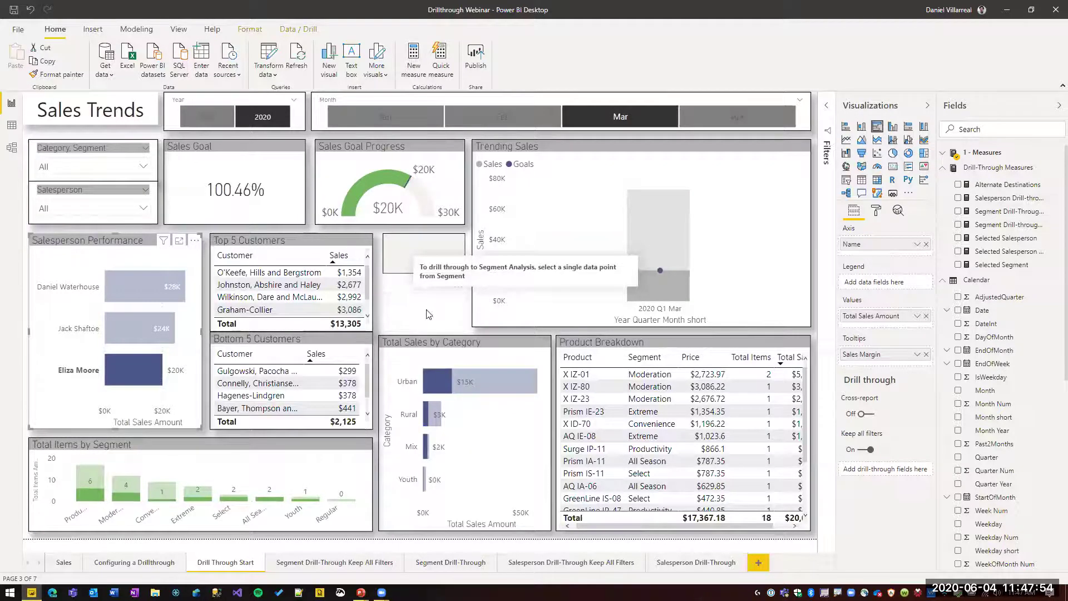
Select only the top salesperson, drill through with the lower button, and look through the Orders table on Salesperson Drill-Through.
{"action": "left_click", "coordinate": [134, 284]}
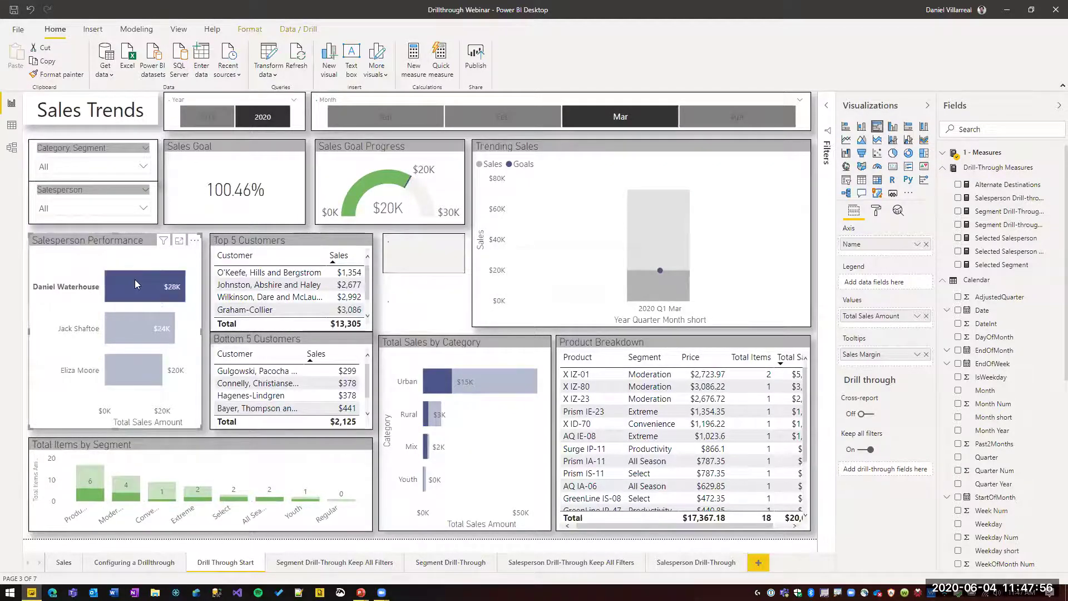
{"action": "left_click", "coordinate": [421, 307], "text": "ctrl"}
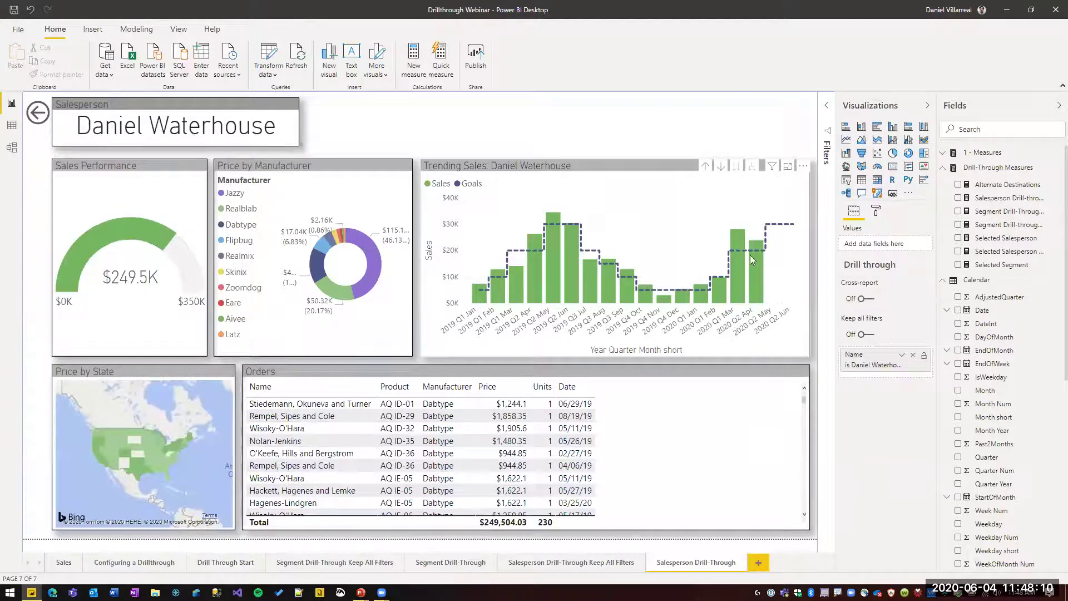
{"action": "scroll", "coordinate": [703, 410], "scroll_direction": "down", "scroll_amount": 10}
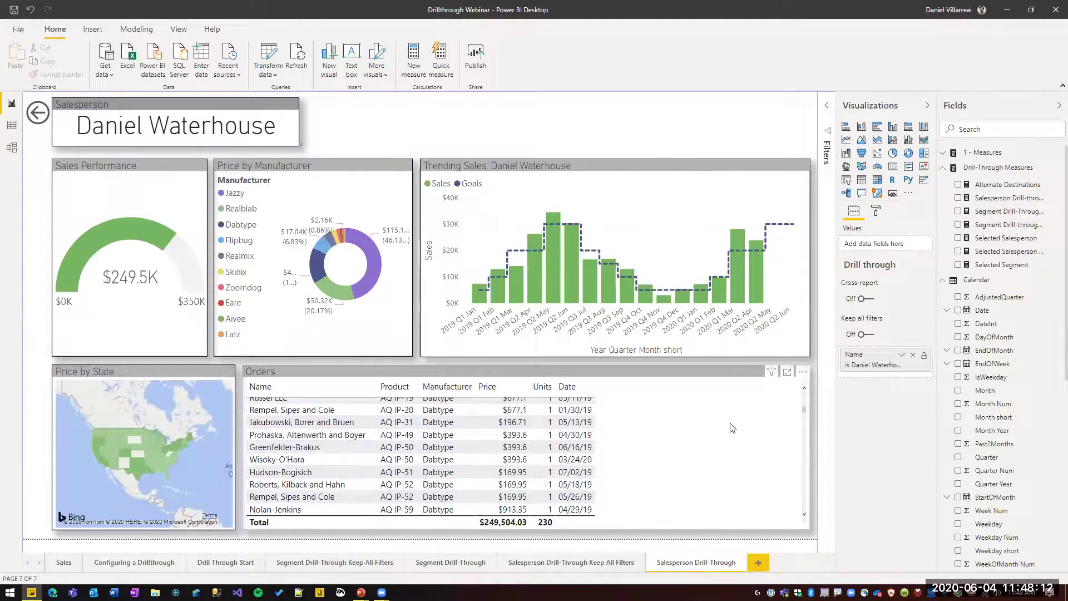
{"action": "scroll", "coordinate": [734, 439], "scroll_direction": "down", "scroll_amount": 8}
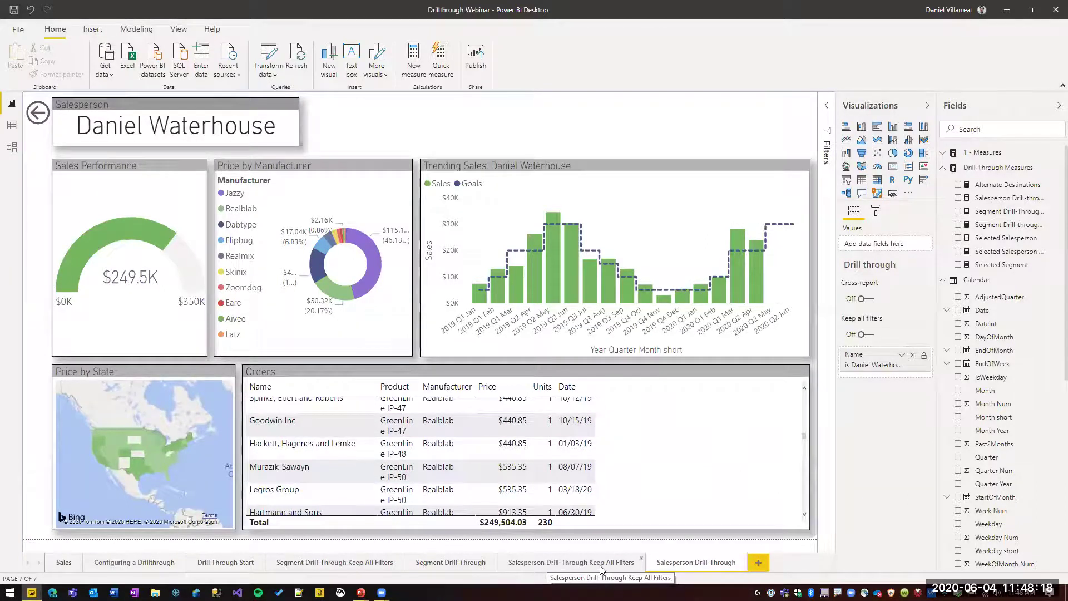
Open the Alternate Destinations measure on Drill Through Start and select the X ID-22 row in Product Breakdown.
{"action": "left_click", "coordinate": [116, 562]}
{"action": "left_click", "coordinate": [218, 563]}
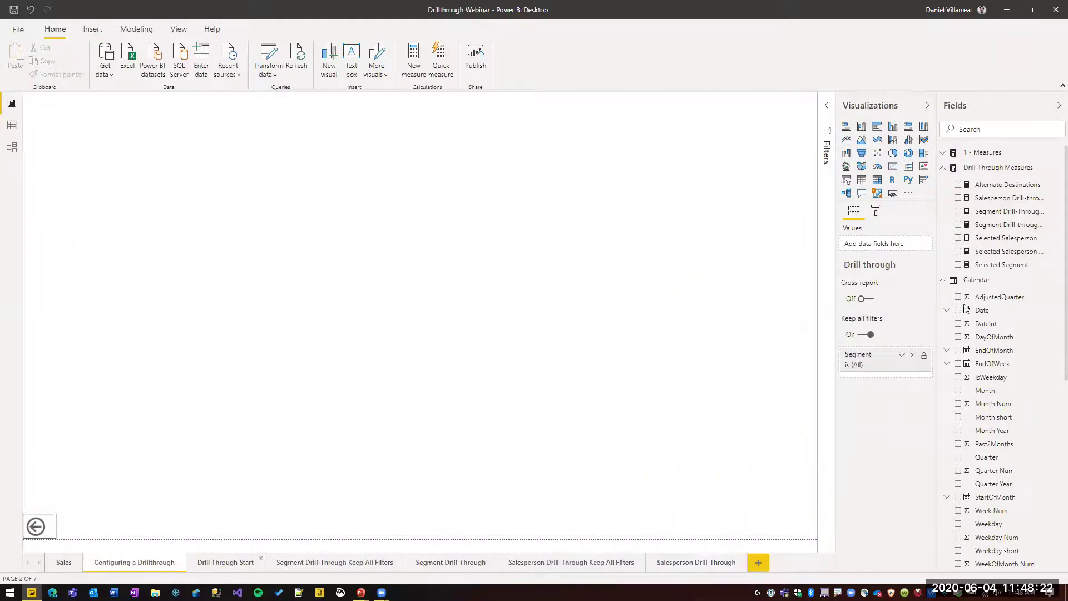
{"action": "left_click", "coordinate": [1016, 188]}
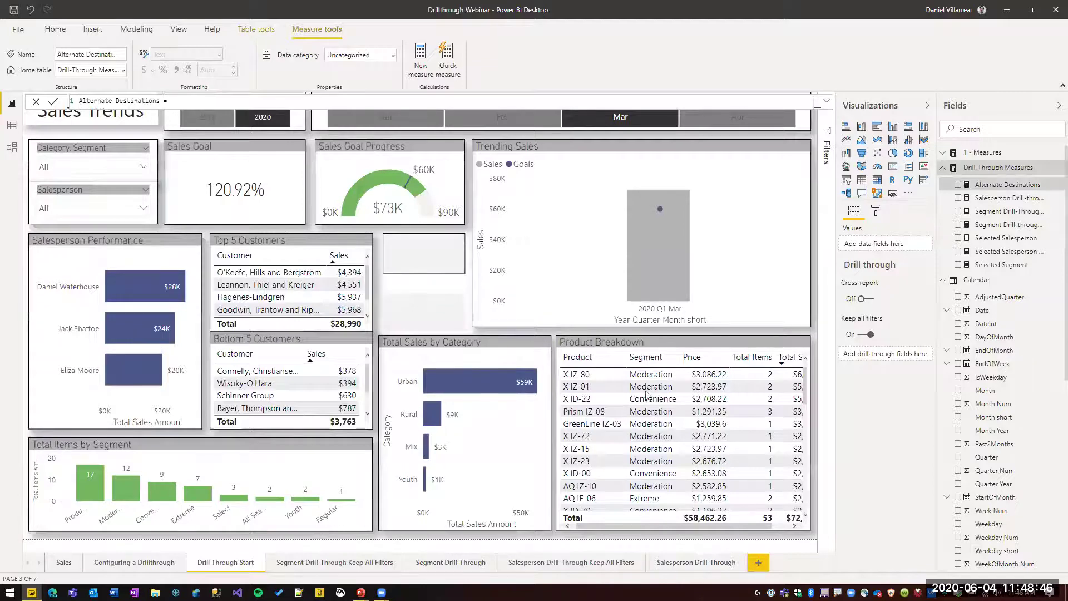
{"action": "left_click", "coordinate": [600, 398]}
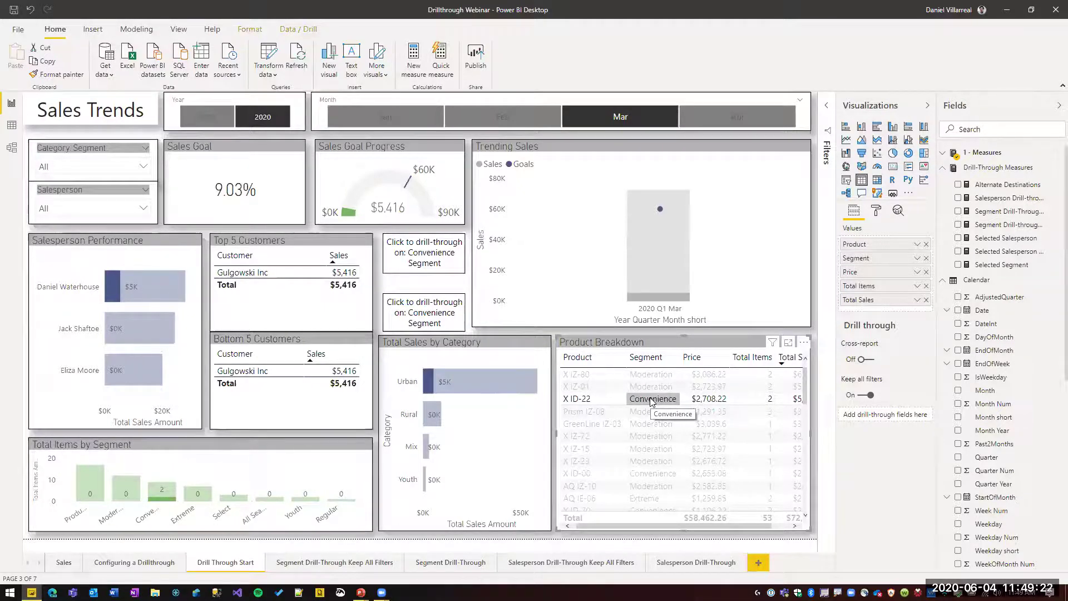
{"action": "left_click", "coordinate": [555, 328]}
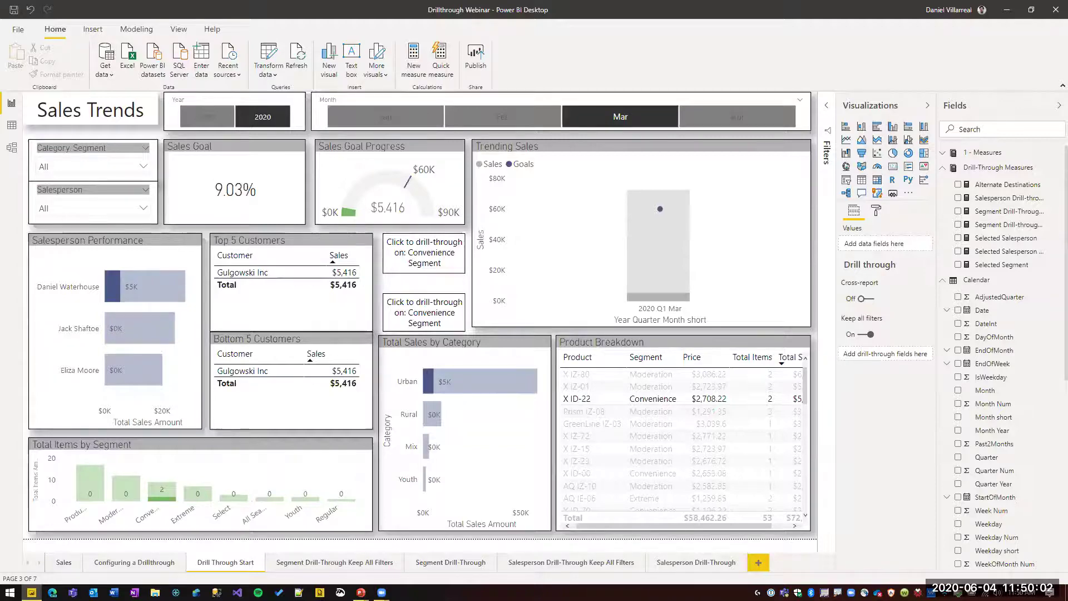
Remove the Year, Month short and Date filters from Segment Drill-Through Keep All Filters and clear its Segment filter.
{"action": "left_click", "coordinate": [367, 560]}
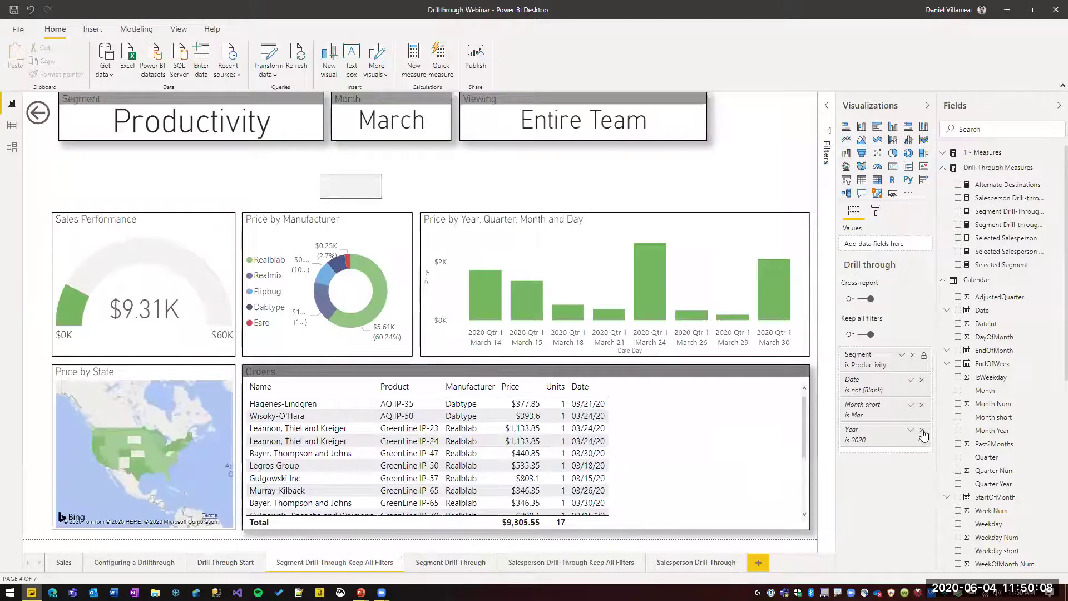
{"action": "left_click", "coordinate": [922, 430]}
{"action": "left_click", "coordinate": [921, 405]}
{"action": "left_click", "coordinate": [922, 380]}
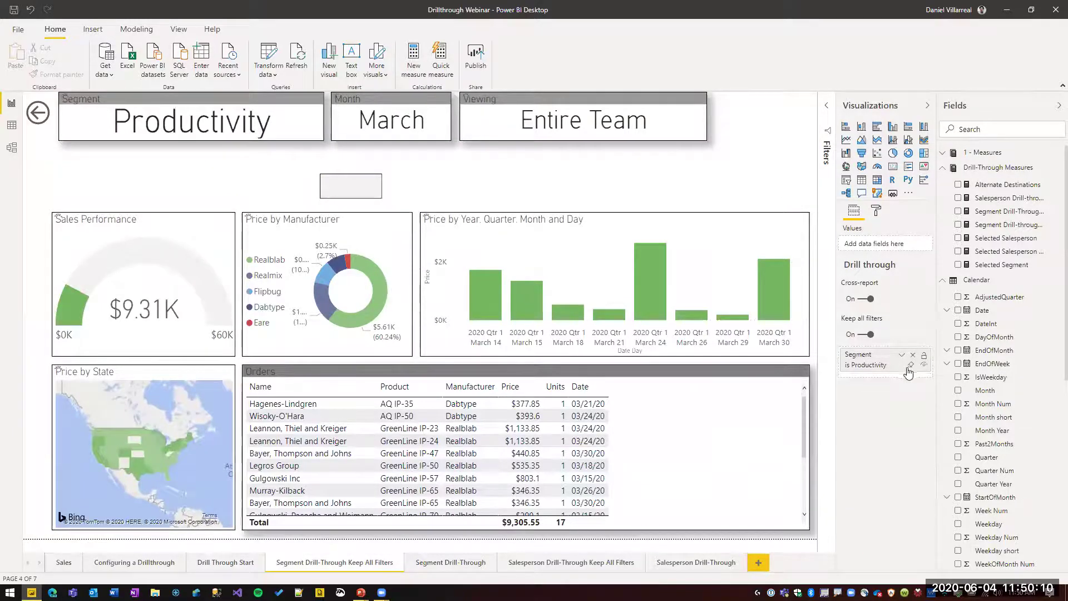
{"action": "left_click", "coordinate": [910, 364]}
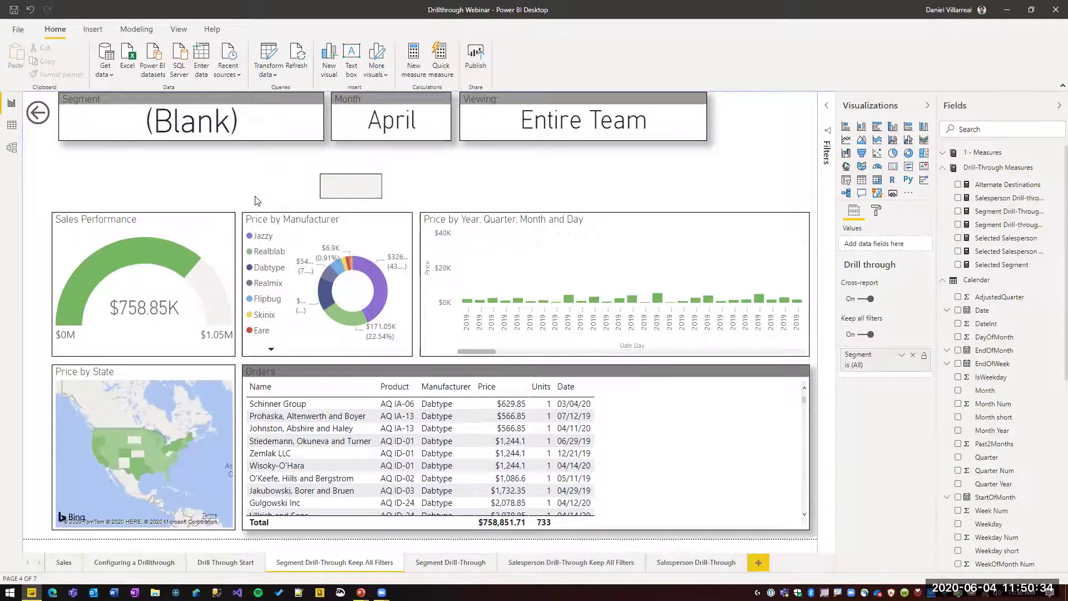
Hide the Segment Drill-Through Keep All Filters page and return to Drill Through Start.
{"action": "right_click", "coordinate": [309, 564]}
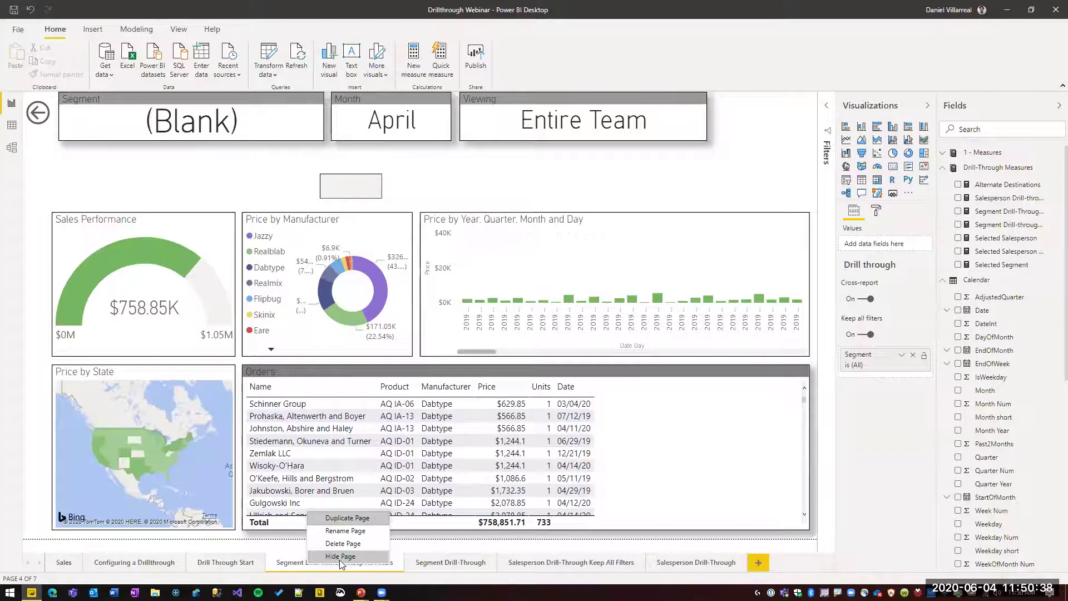
{"action": "left_click", "coordinate": [344, 556]}
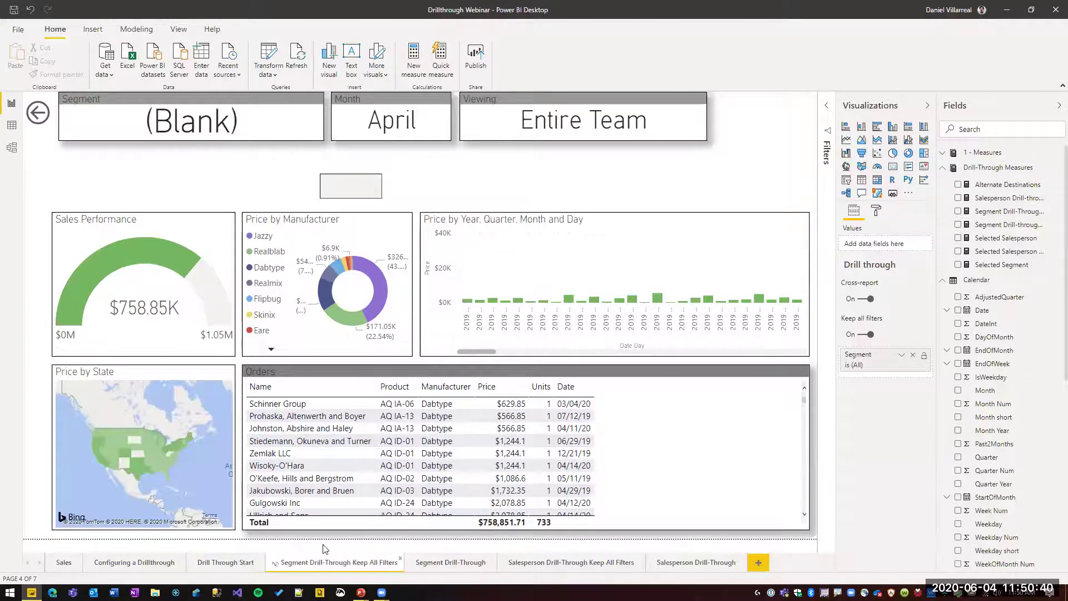
{"action": "left_click", "coordinate": [130, 565]}
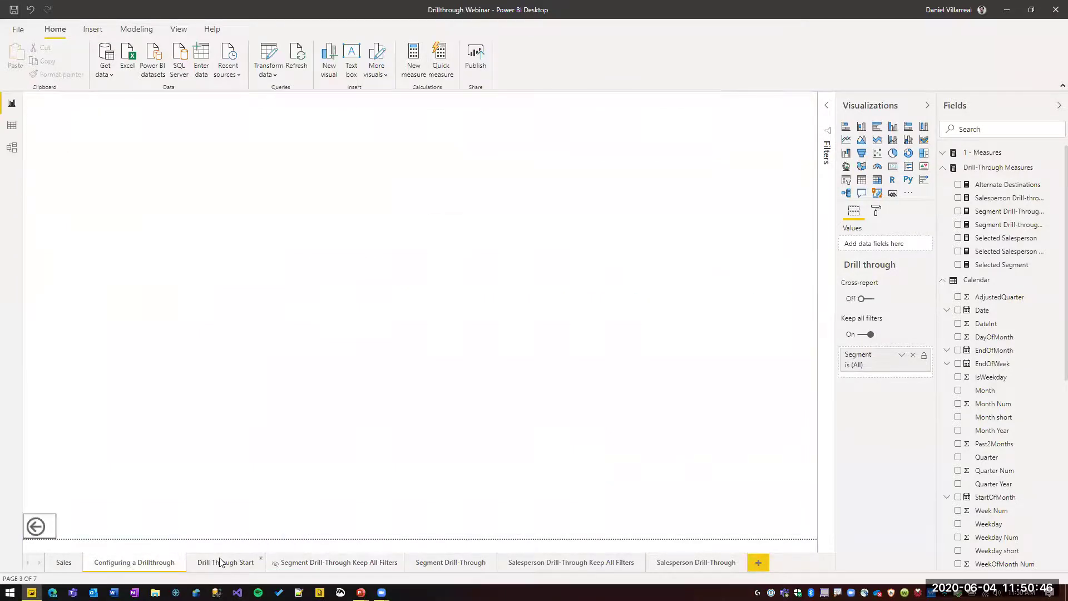
{"action": "left_click", "coordinate": [220, 562]}
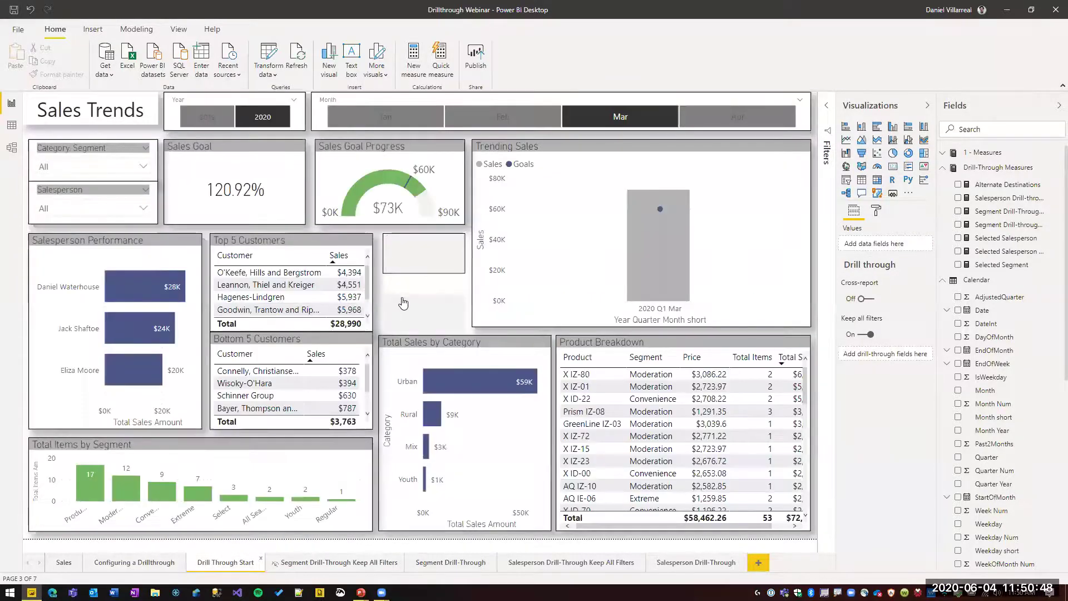
Inspect the two drill-through buttons and show the full formula of the Segment Drill-through Button Text measure.
{"action": "mouse_move", "coordinate": [409, 314]}
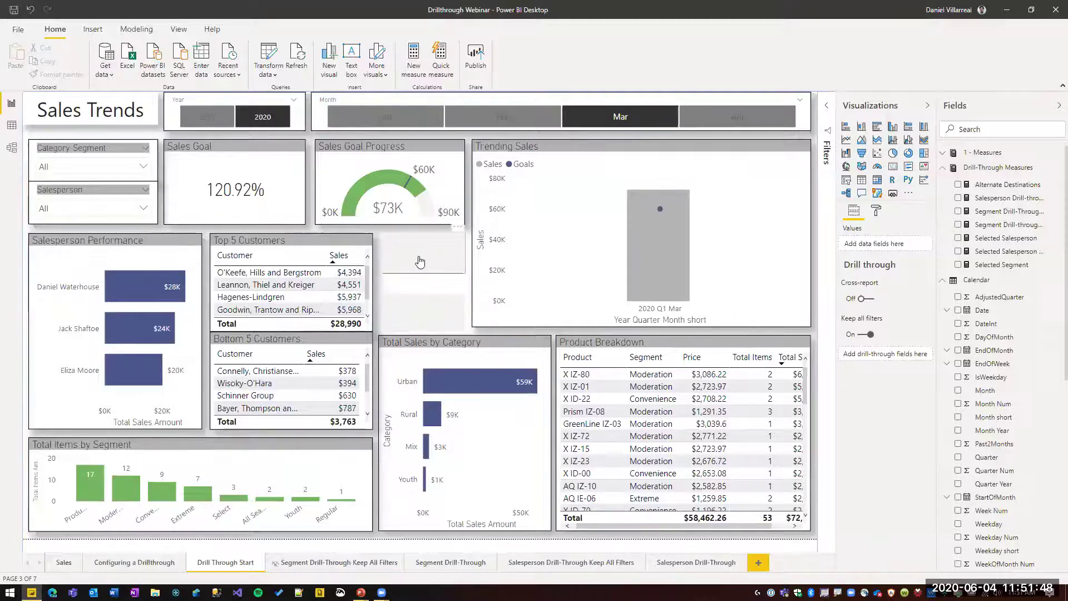
{"action": "mouse_move", "coordinate": [420, 262]}
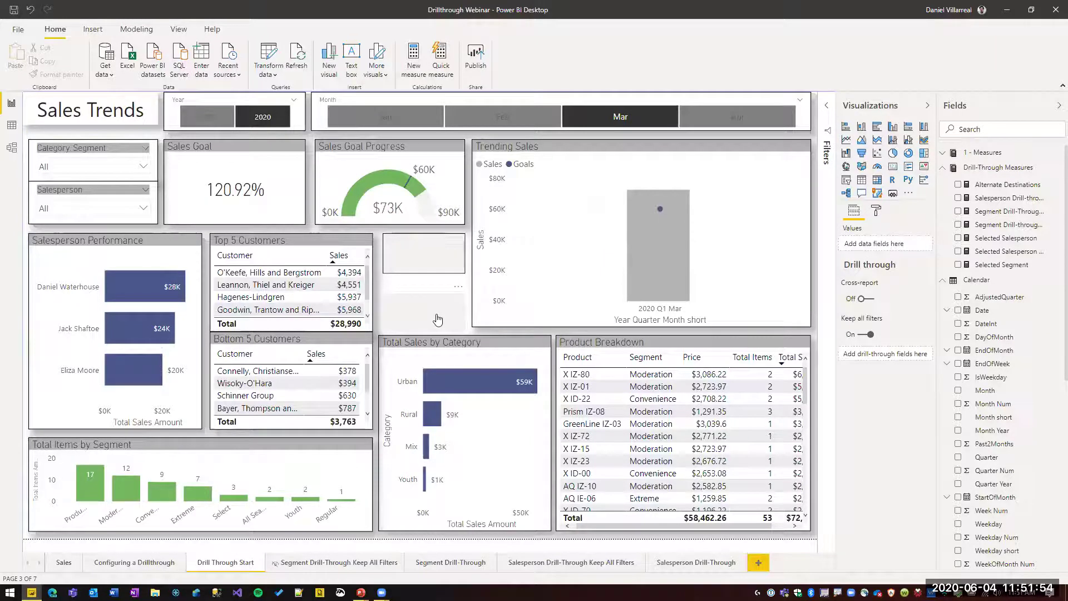
{"action": "left_click", "coordinate": [1004, 225]}
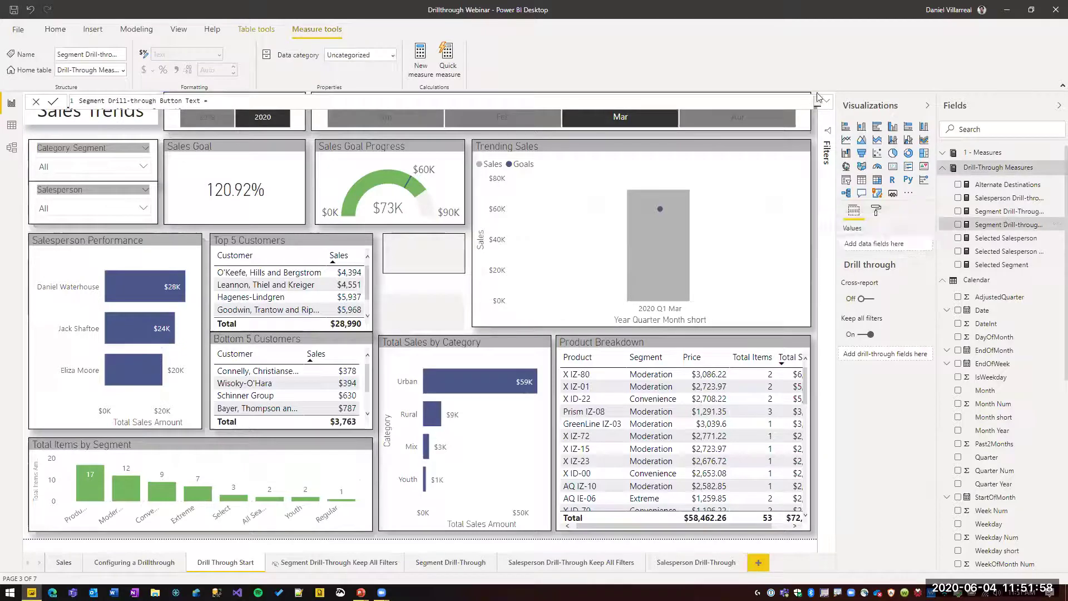
{"action": "left_click", "coordinate": [827, 104]}
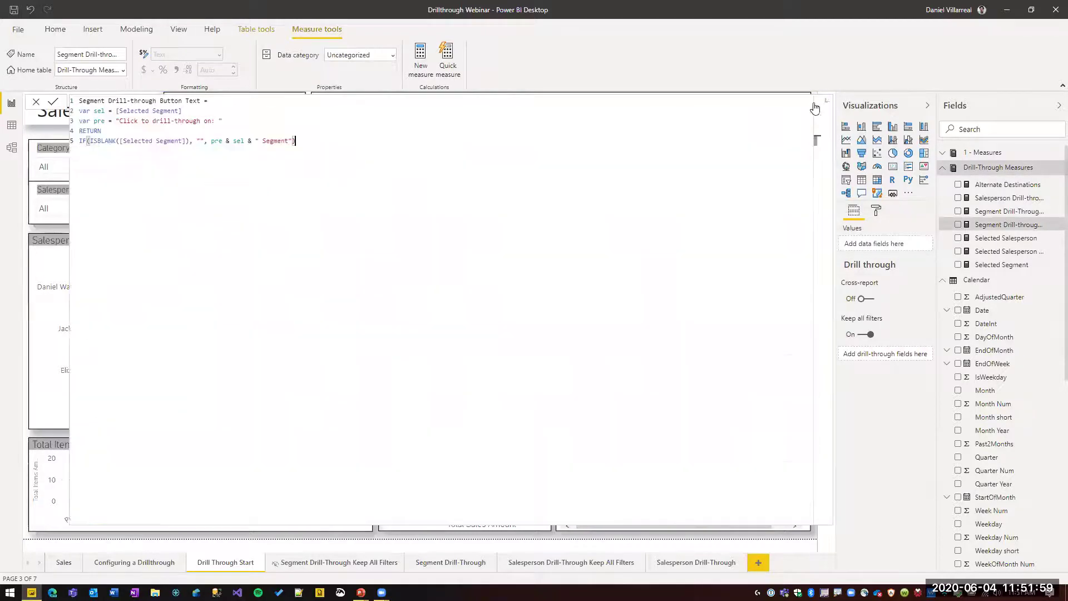
Review the Segment Drill-Through Button Color measure's formula and the border settings of the Segment drill-through button.
{"action": "left_click", "coordinate": [1008, 212]}
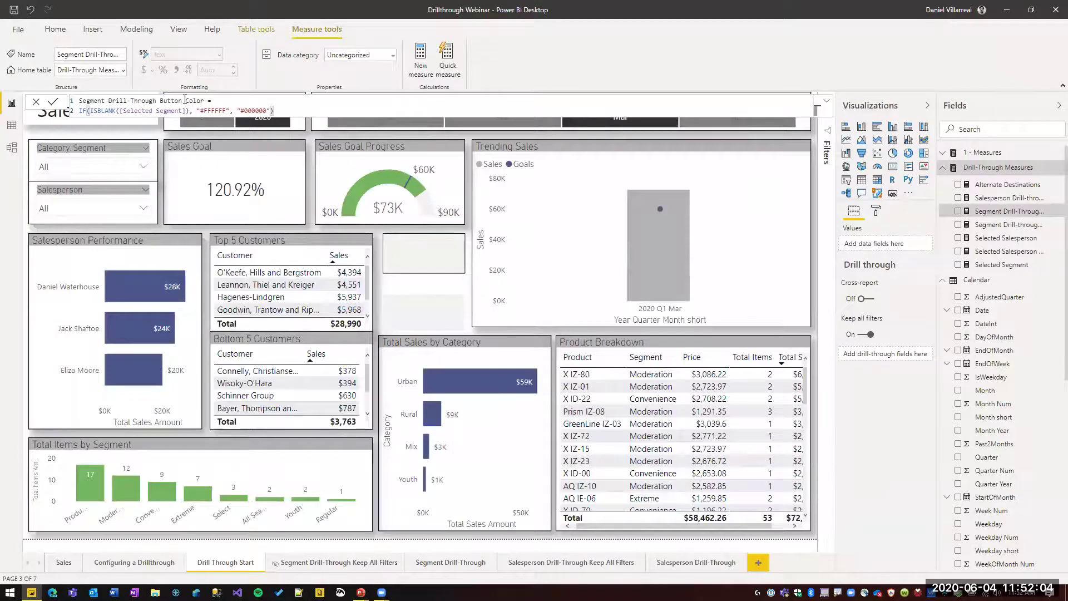
{"action": "left_click", "coordinate": [873, 211]}
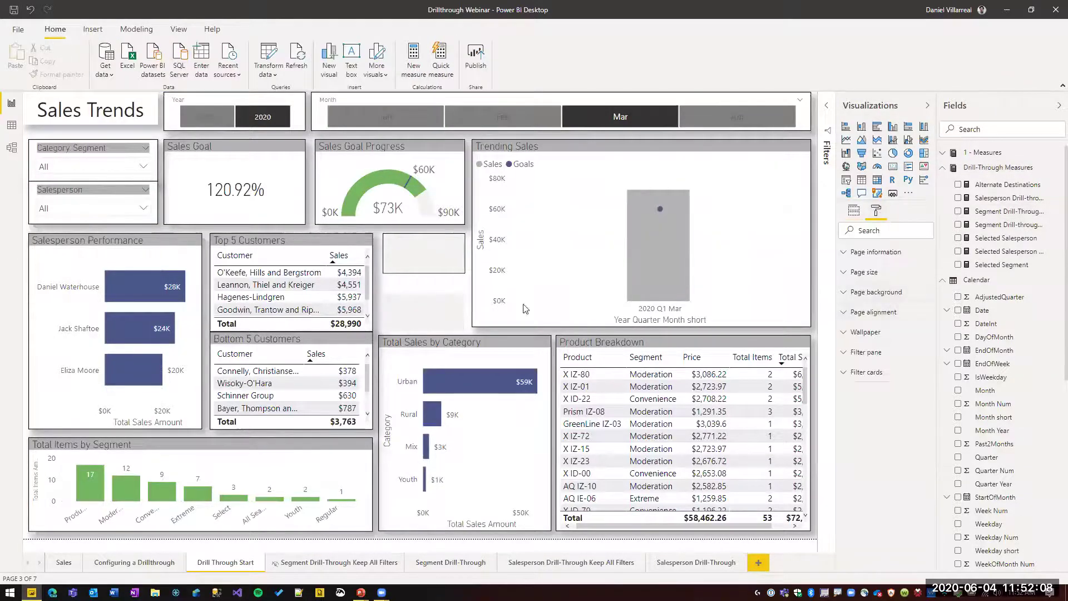
{"action": "left_click", "coordinate": [405, 316]}
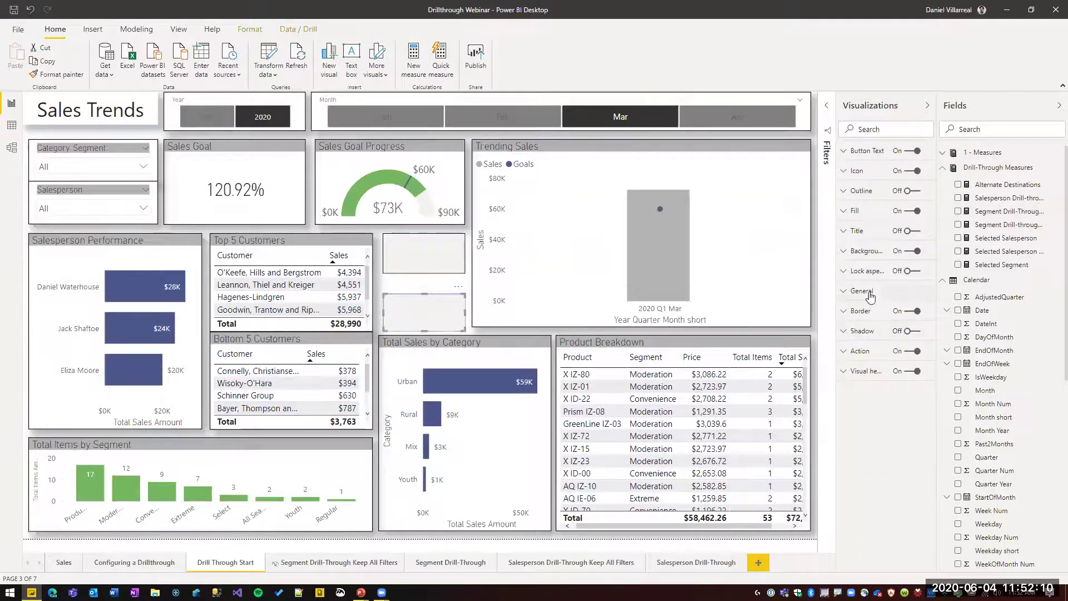
{"action": "left_click", "coordinate": [876, 314]}
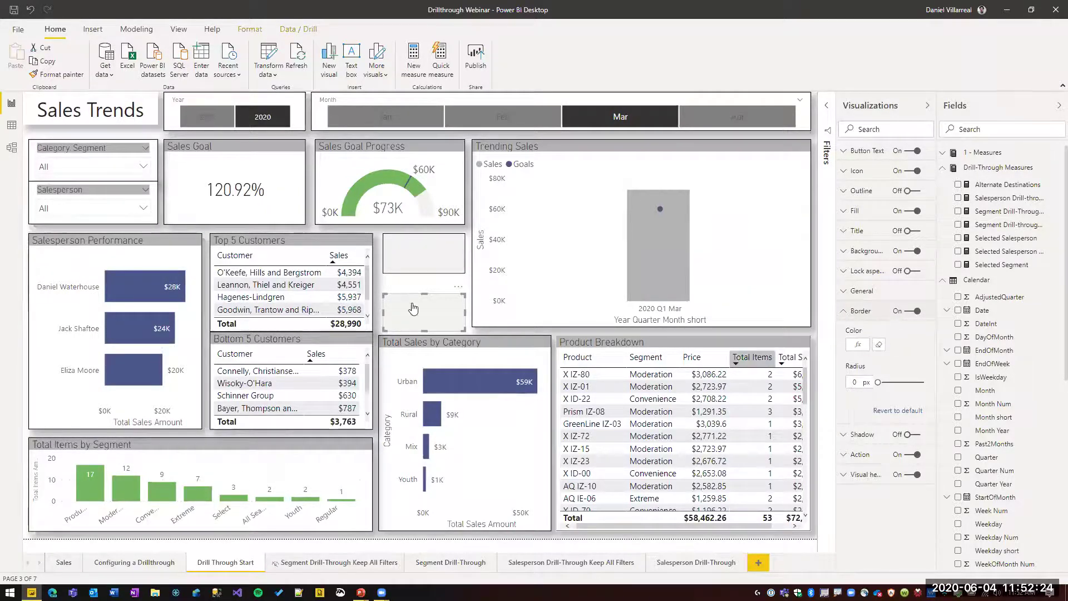
Reselect and deselect the Segment drill-through button, and check its tooltip with no segment selected.
{"action": "left_click", "coordinate": [467, 310]}
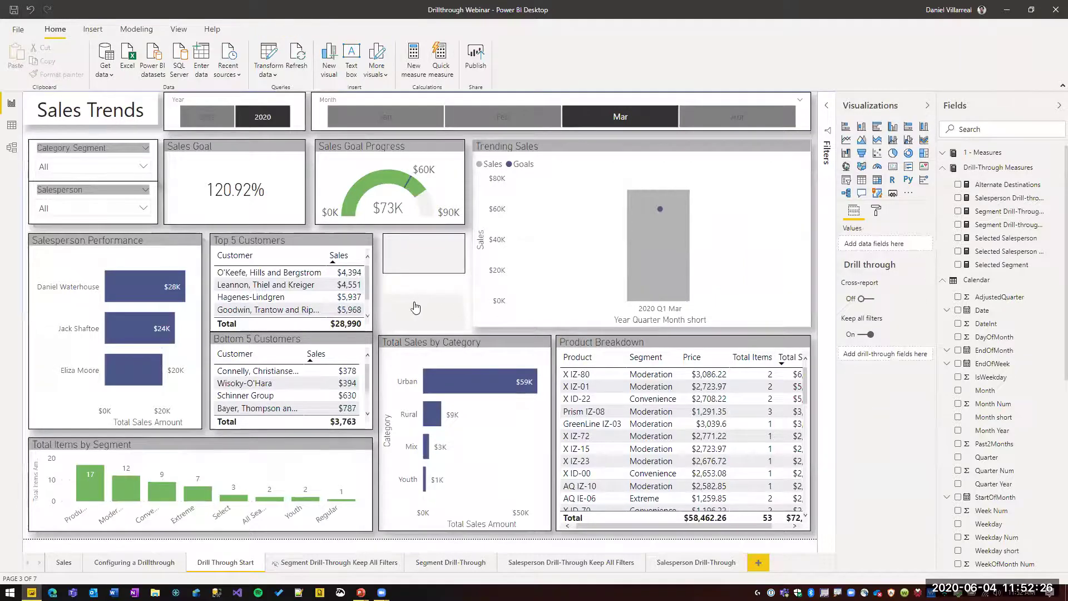
{"action": "left_click_drag", "start_coordinate": [413, 307], "coordinate": [413, 301]}
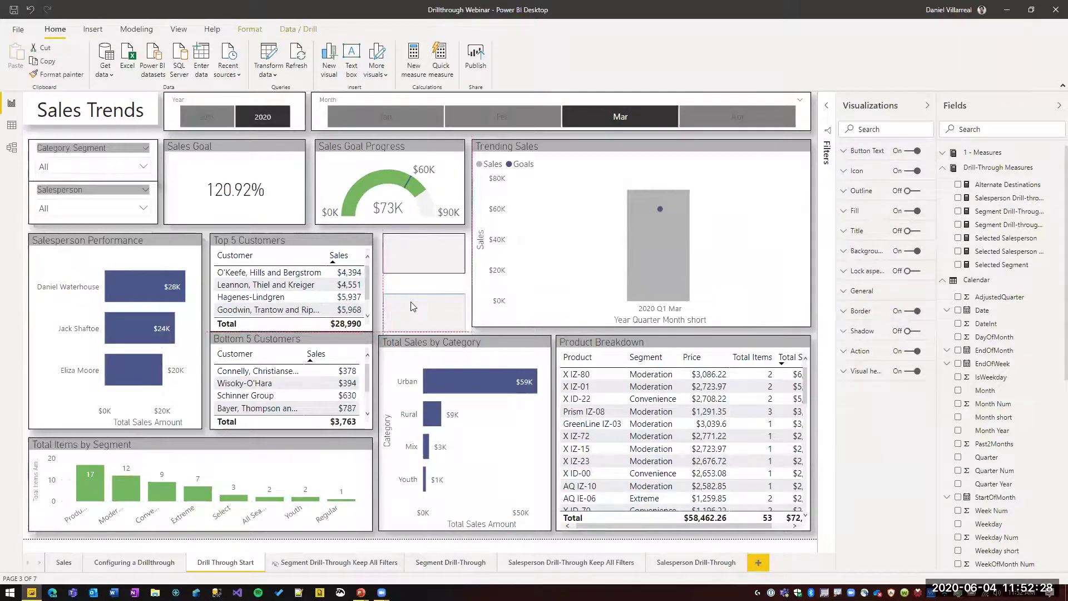
{"action": "left_click", "coordinate": [425, 288]}
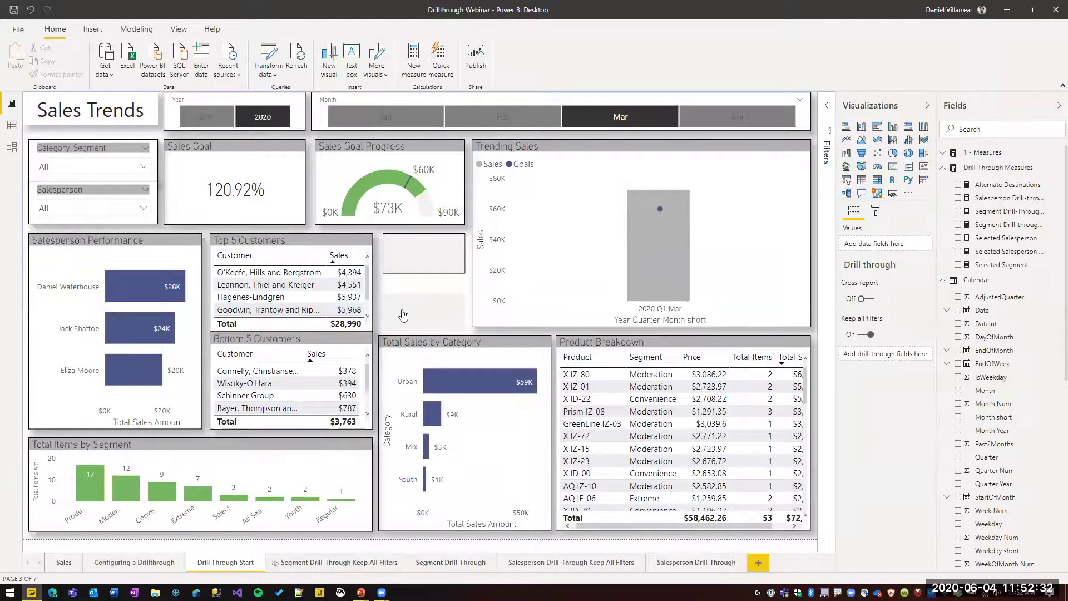
{"action": "mouse_move", "coordinate": [423, 309]}
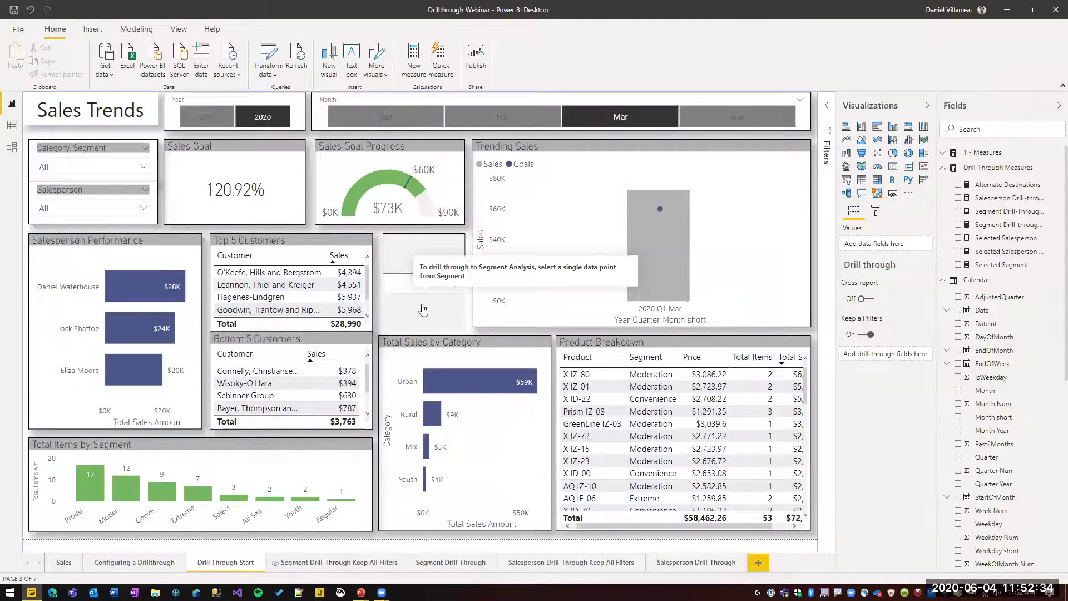